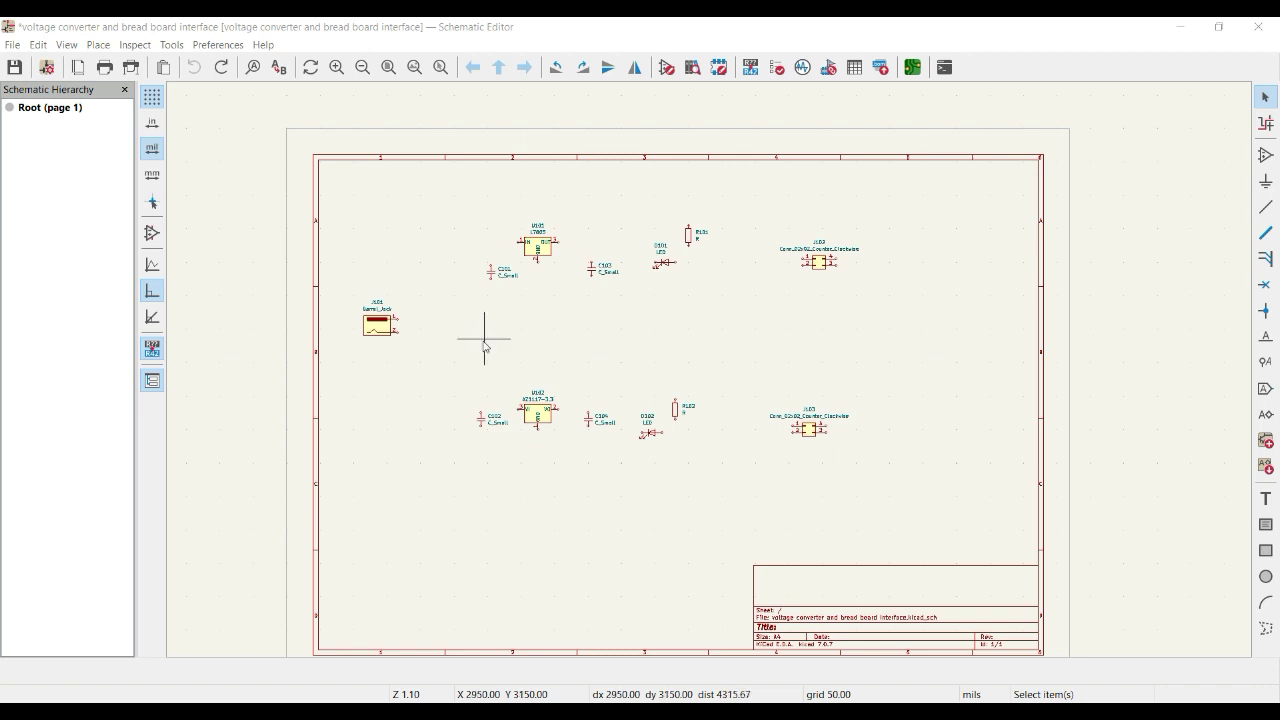
Wire pin 1 of barrel jack J101 to the IN pin of the L7805 regulator U101.
{"action": "scroll", "coordinate": [544, 258], "scroll_direction": "up", "scroll_amount": 3}
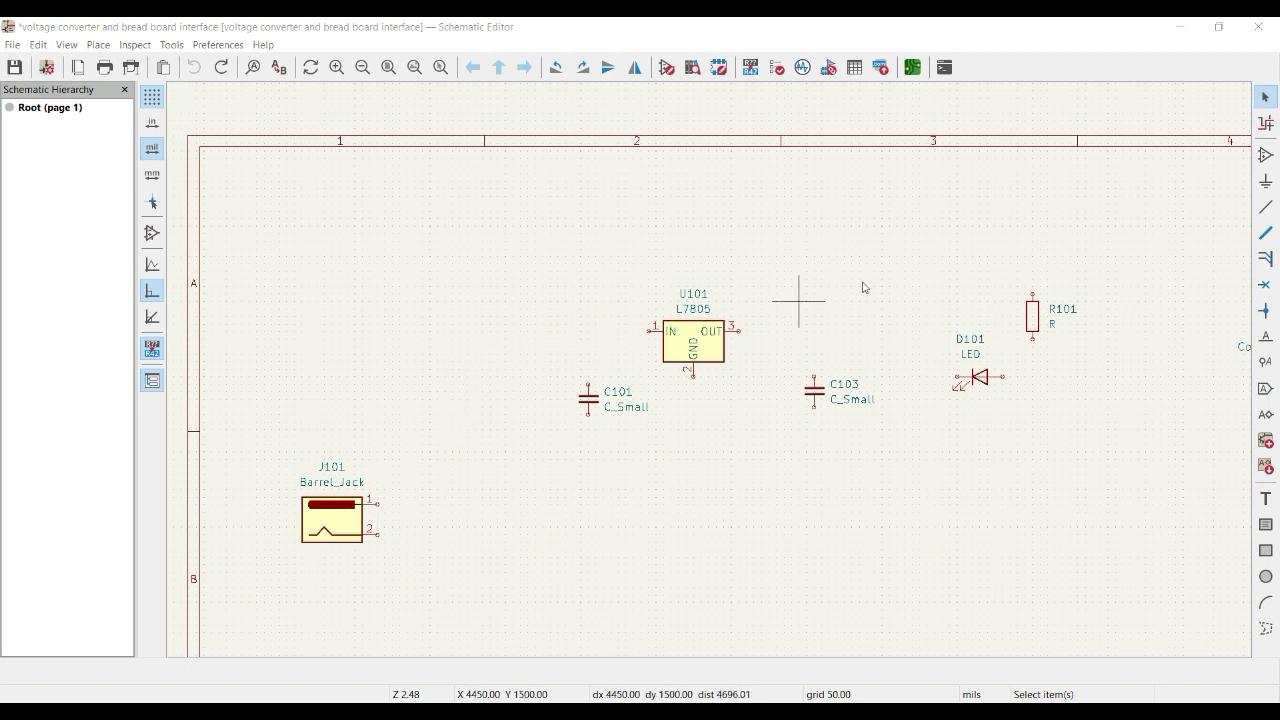
{"action": "left_click", "coordinate": [1266, 207]}
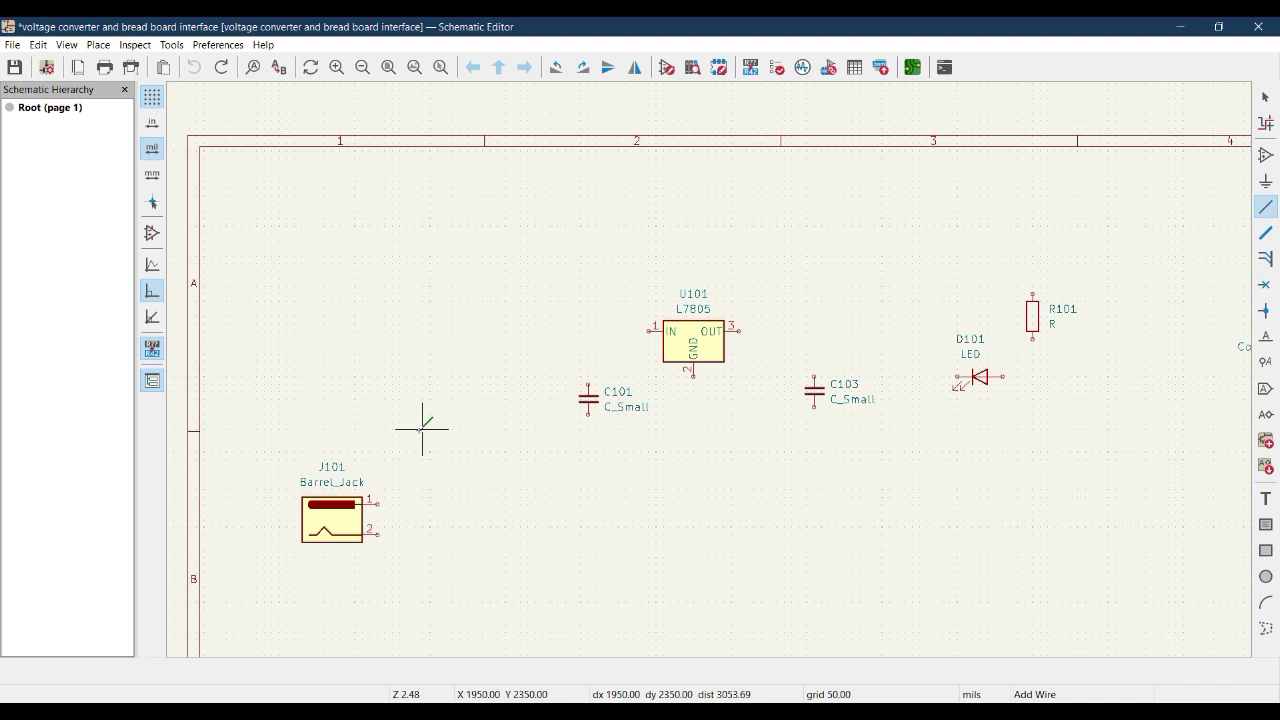
{"action": "scroll", "coordinate": [378, 502], "scroll_direction": "up", "scroll_amount": 2}
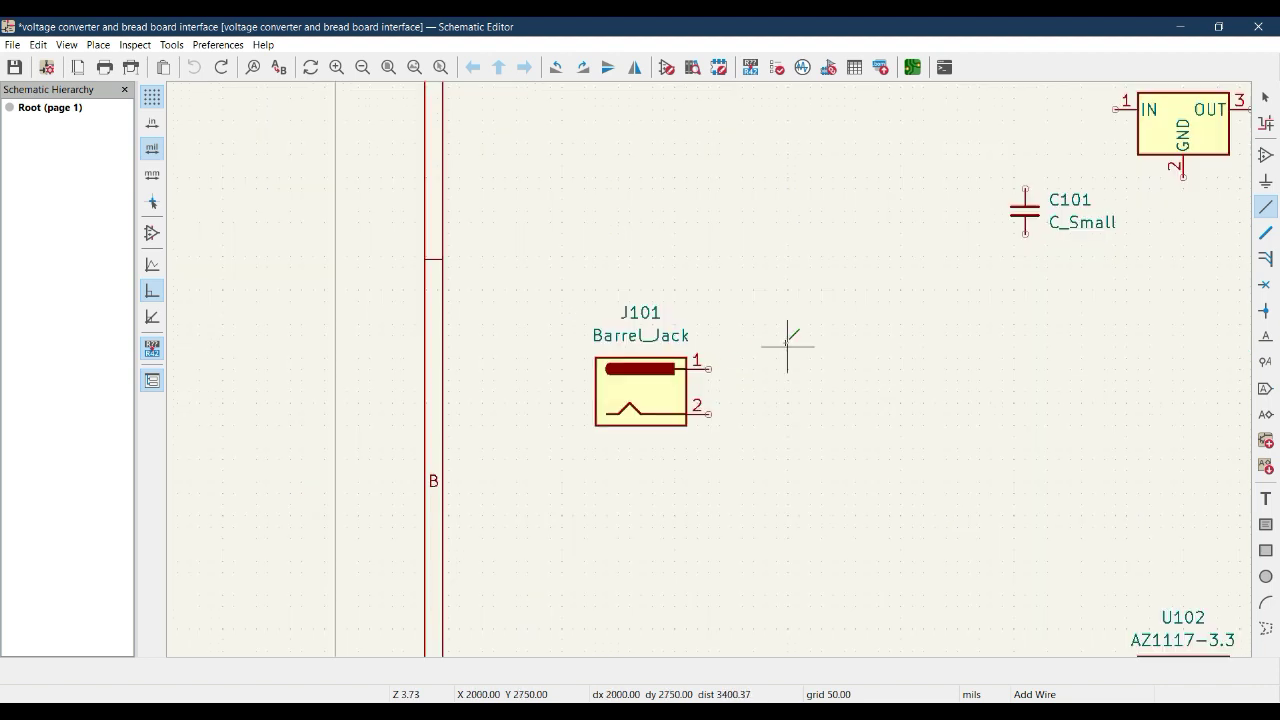
{"action": "left_click", "coordinate": [708, 369]}
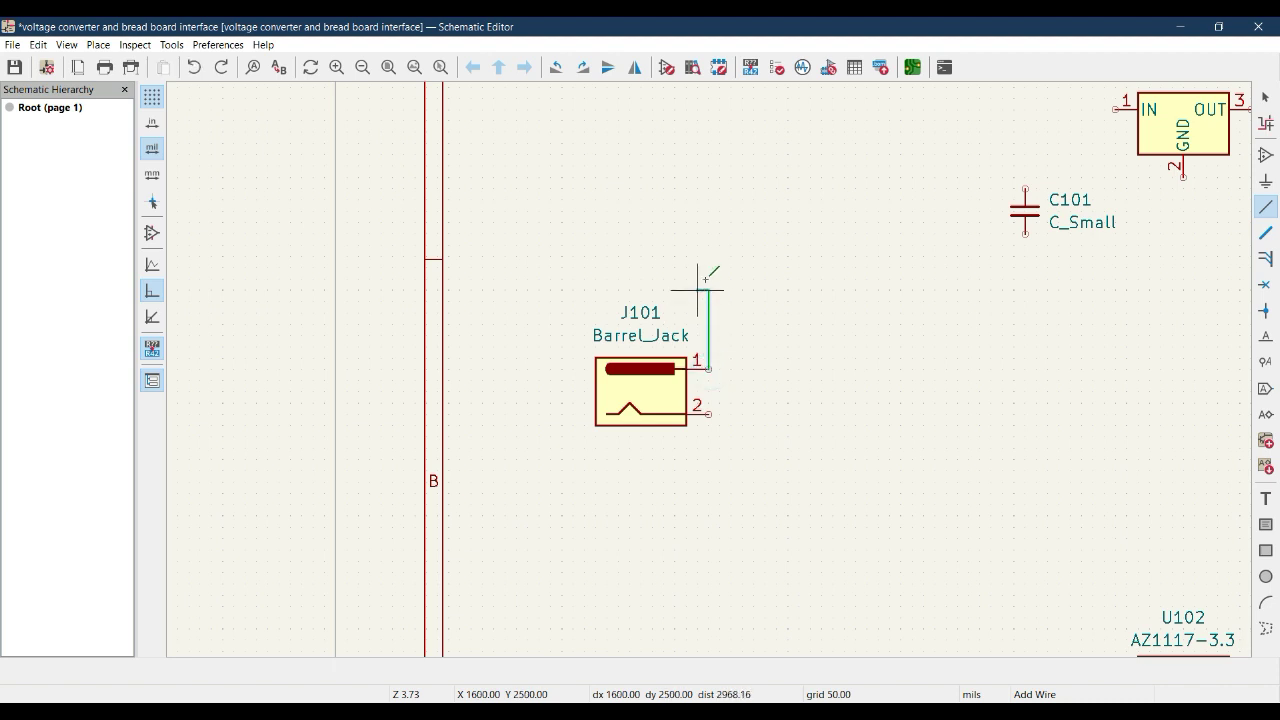
{"action": "middle_click_drag", "start_coordinate": [812, 166], "coordinate": [700, 330]}
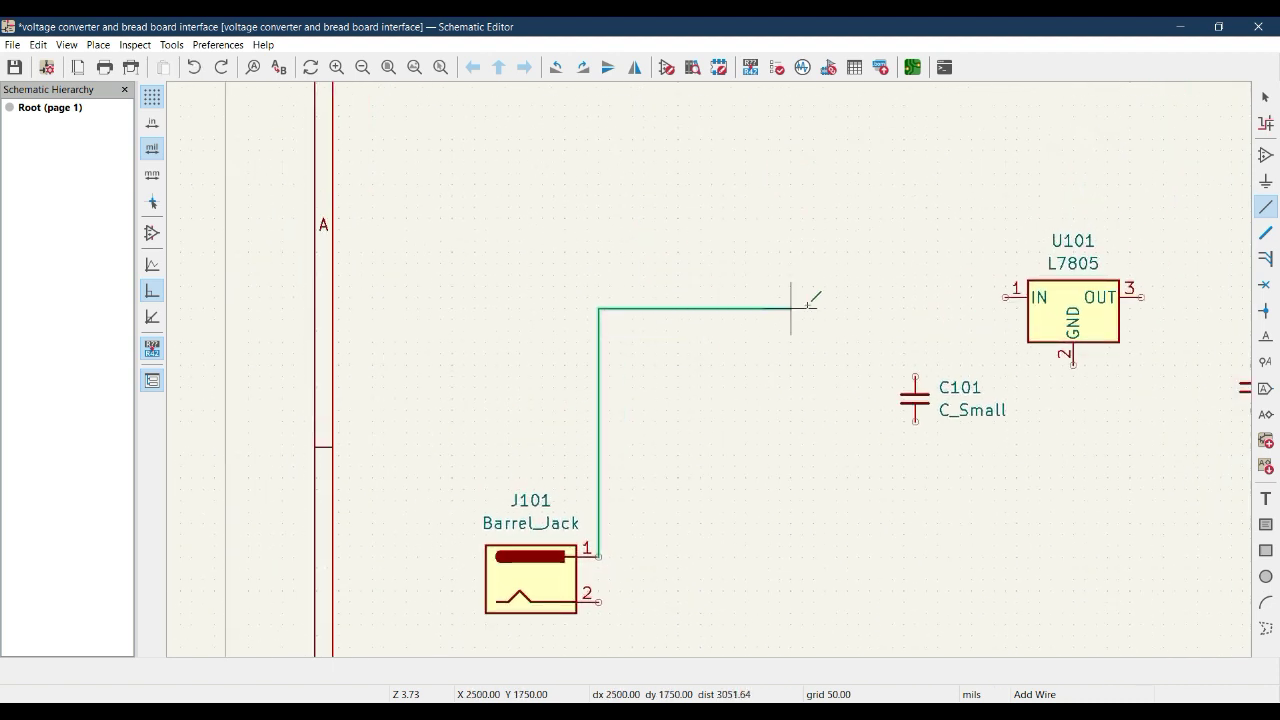
{"action": "left_click", "coordinate": [1006, 297]}
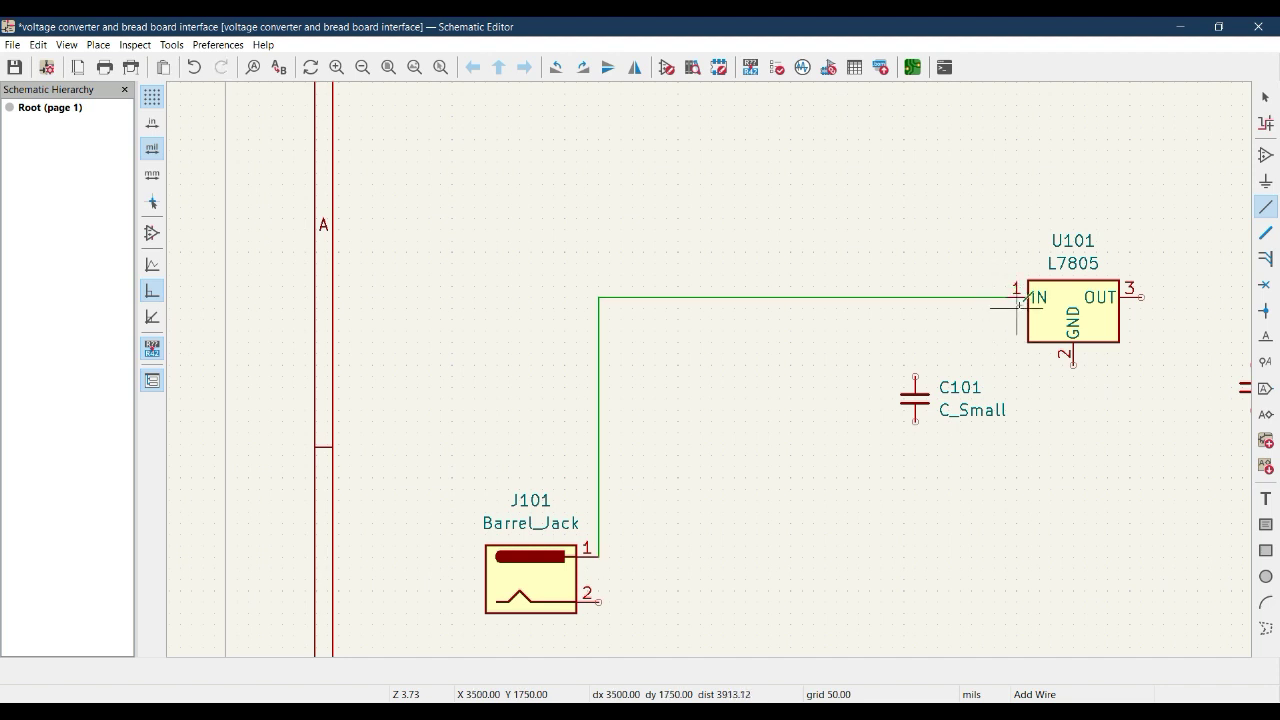
Examine the wire running from barrel jack J101 to the L7805 input, including both of its end connections.
{"action": "scroll", "coordinate": [1018, 305], "scroll_direction": "up", "scroll_amount": 4}
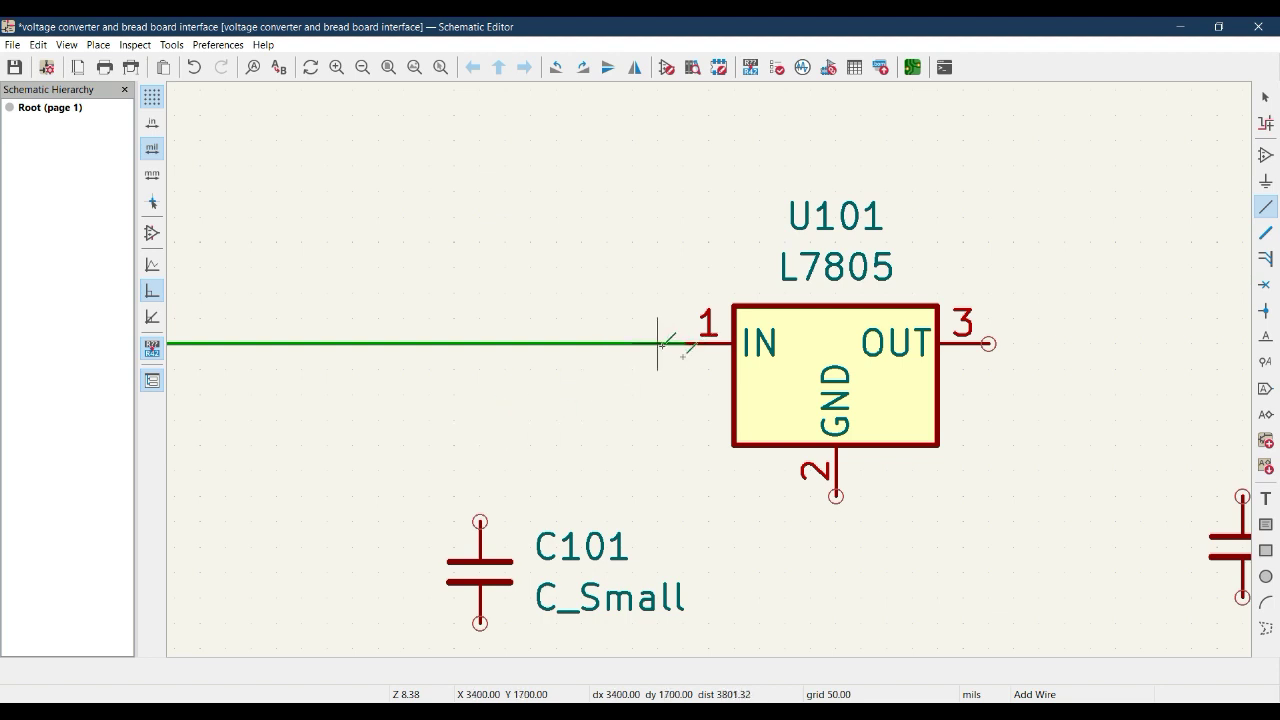
{"action": "middle_click_drag", "start_coordinate": [380, 394], "coordinate": [929, 214]}
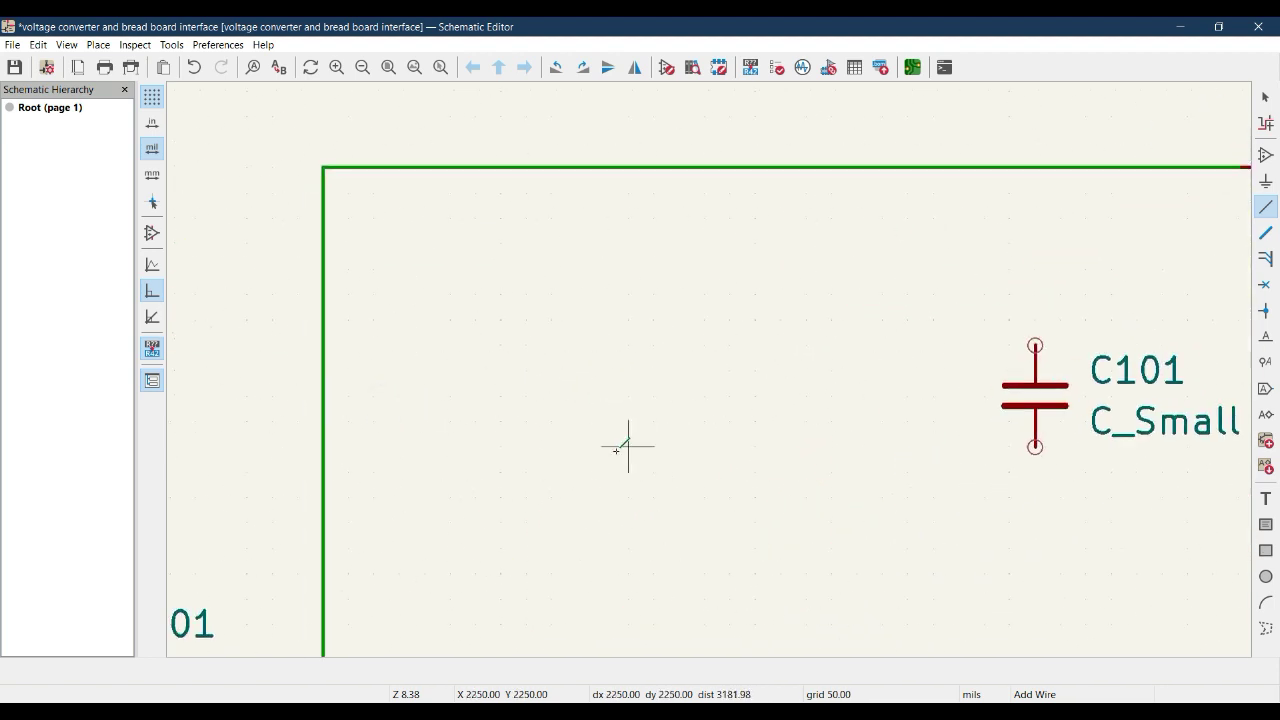
{"action": "middle_click_drag", "start_coordinate": [628, 446], "coordinate": [858, 175]}
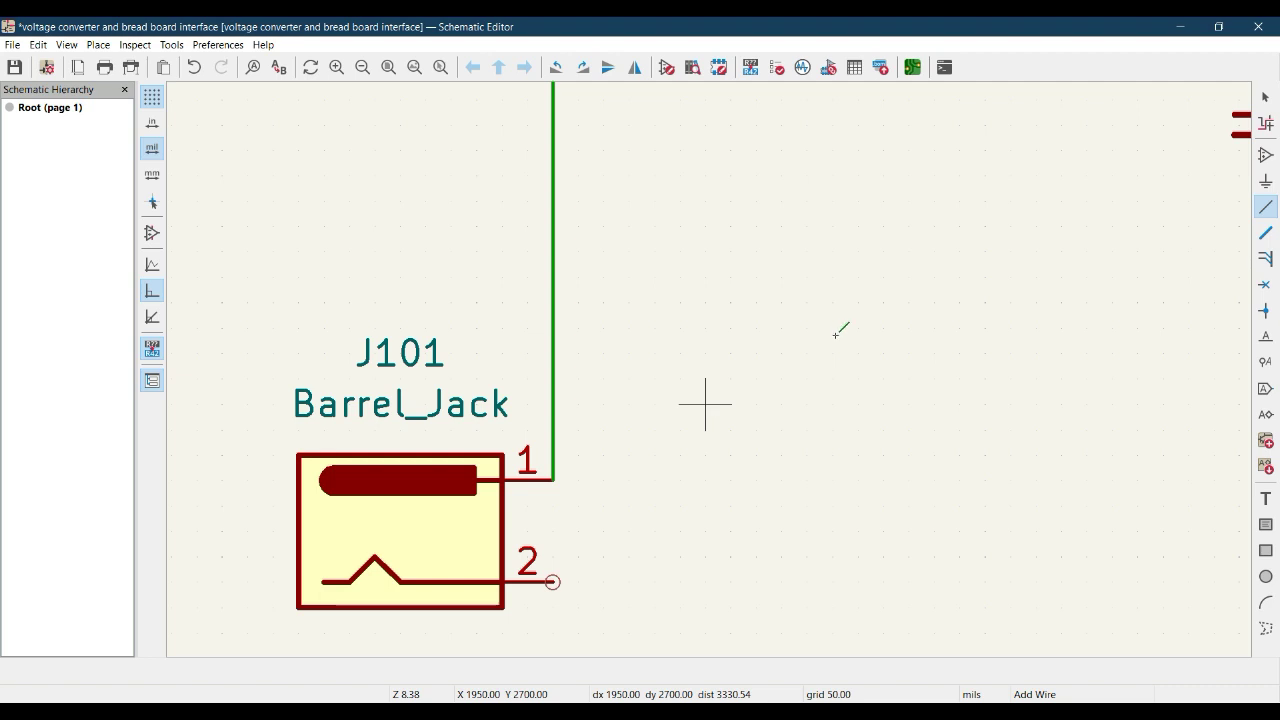
{"action": "scroll", "coordinate": [950, 285], "scroll_direction": "down", "scroll_amount": 2}
{"action": "right_click", "coordinate": [708, 368]}
{"action": "left_click", "coordinate": [766, 228]}
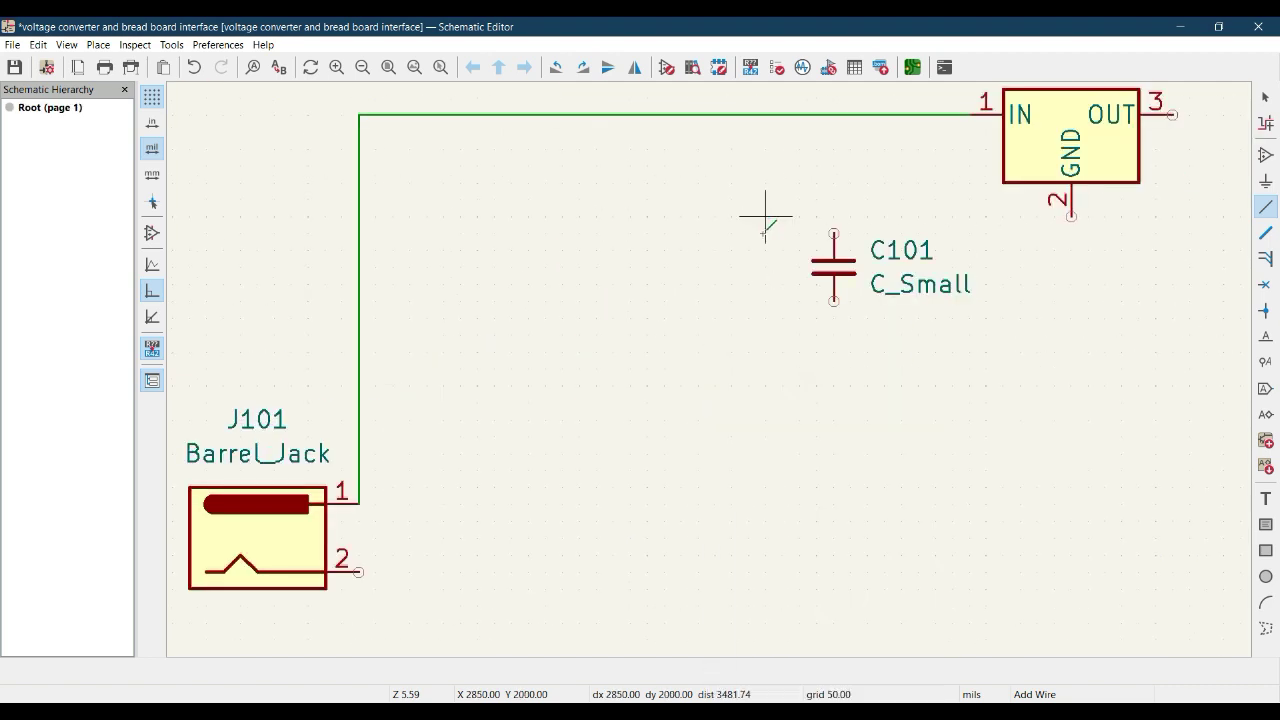
{"action": "middle_click_drag", "start_coordinate": [766, 216], "coordinate": [700, 337]}
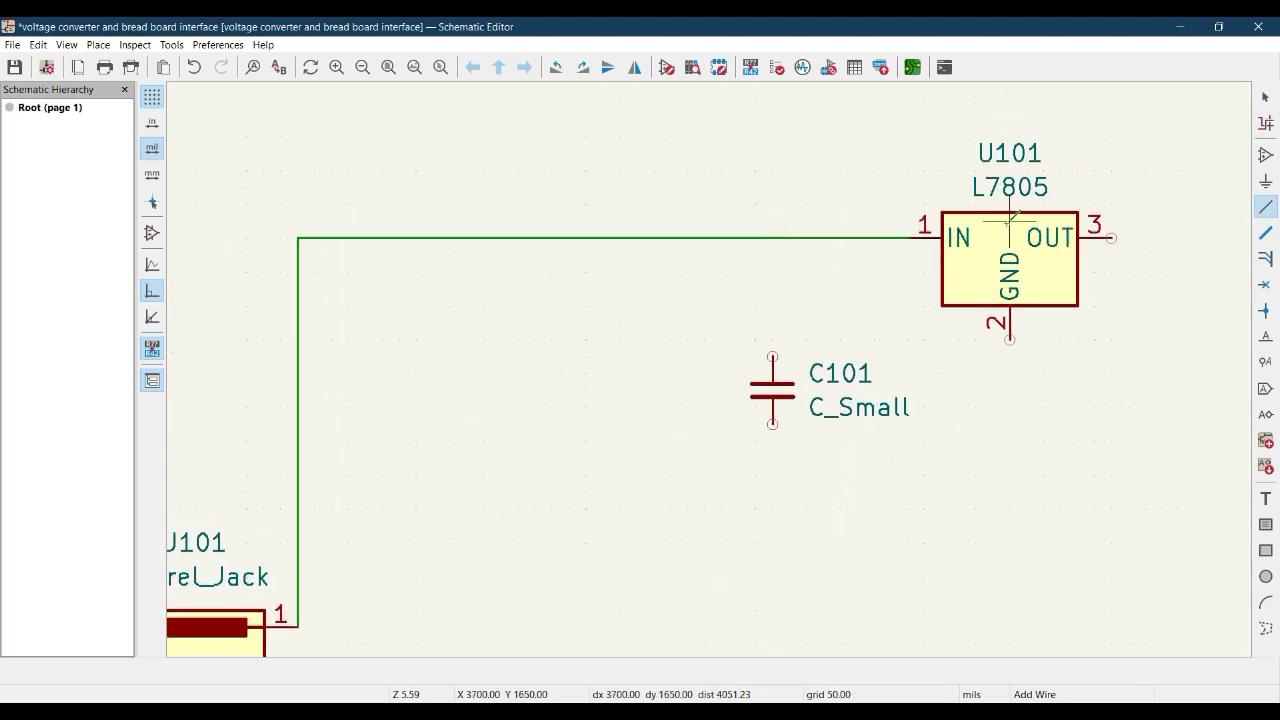
{"action": "middle_click_drag", "start_coordinate": [608, 319], "coordinate": [712, 250]}
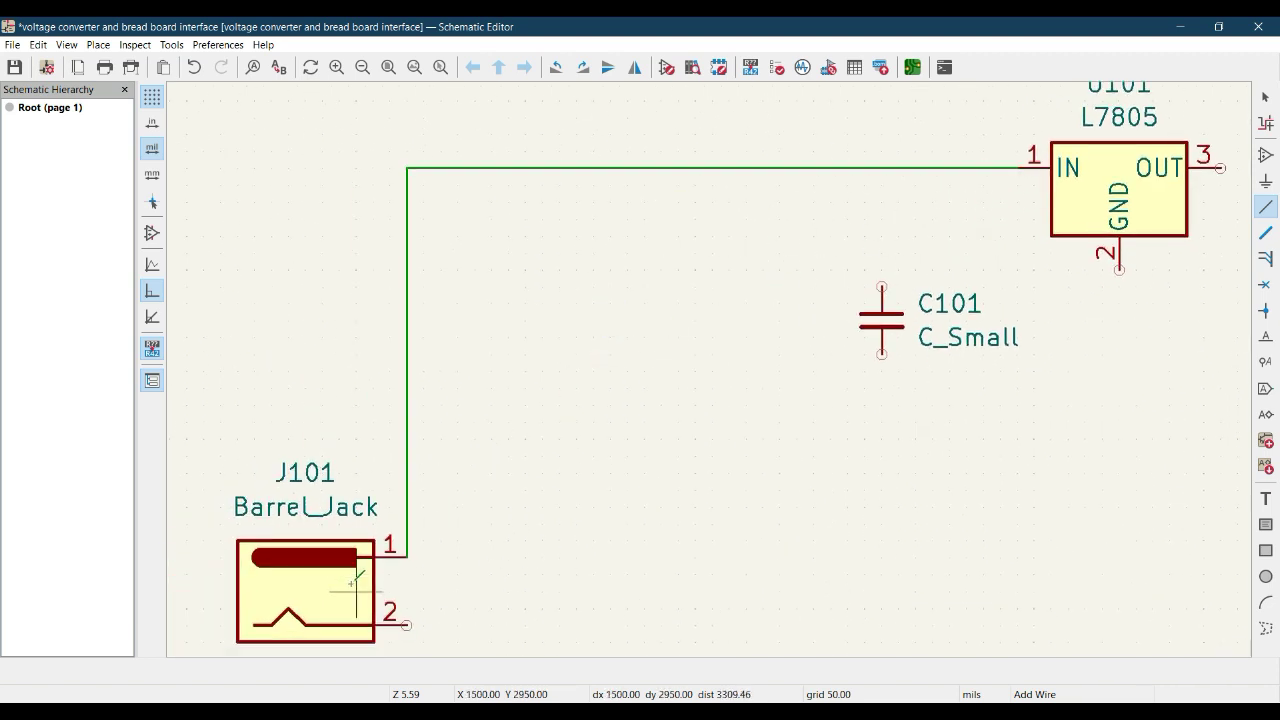
{"action": "middle_click_drag", "start_coordinate": [929, 400], "coordinate": [742, 515]}
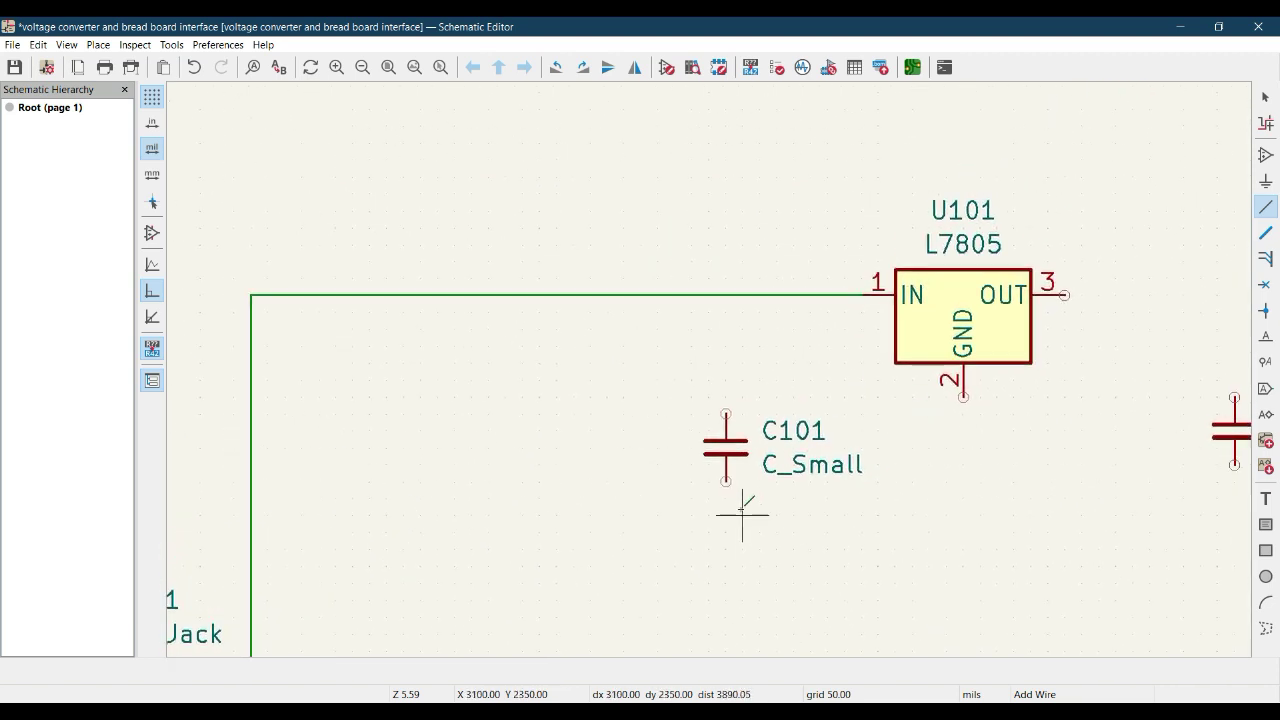
{"action": "scroll", "coordinate": [742, 515], "scroll_direction": "down", "scroll_amount": 3}
{"action": "middle_click_drag", "start_coordinate": [831, 380], "coordinate": [740, 424]}
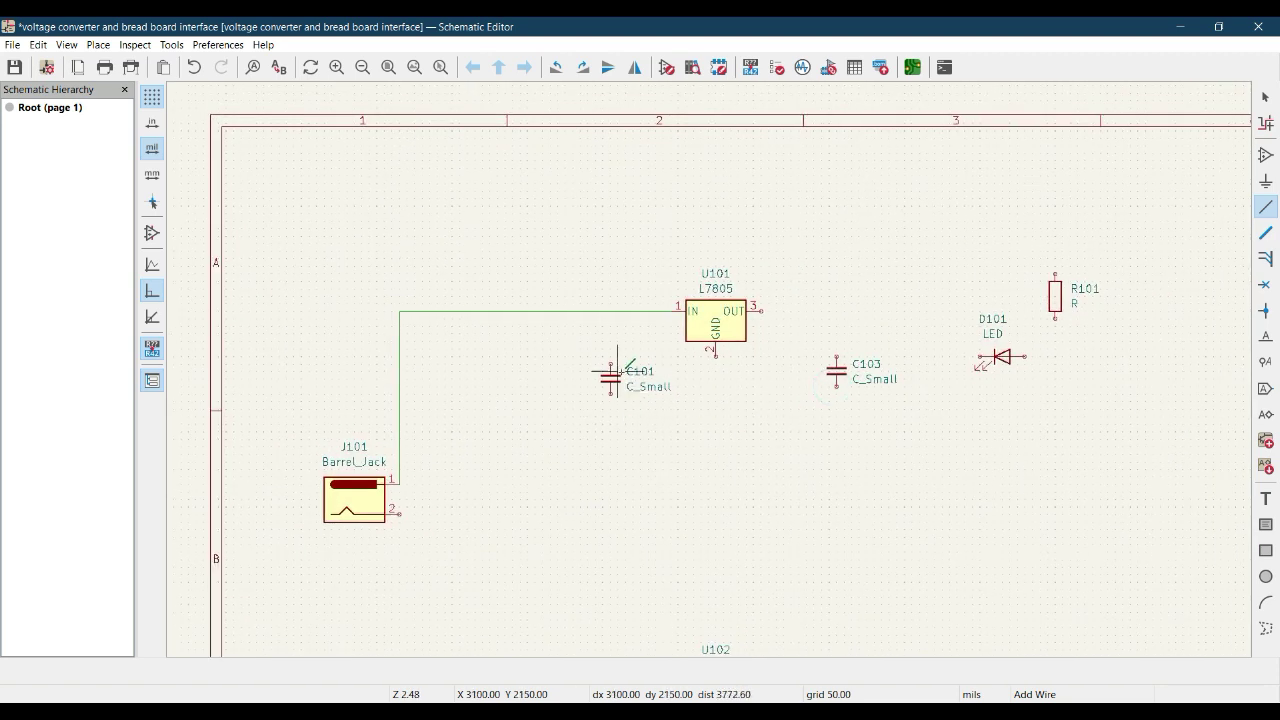
Wire the upper pin of capacitor C101 straight up to the L7805 input line.
{"action": "scroll", "coordinate": [611, 364], "scroll_direction": "up", "scroll_amount": 2}
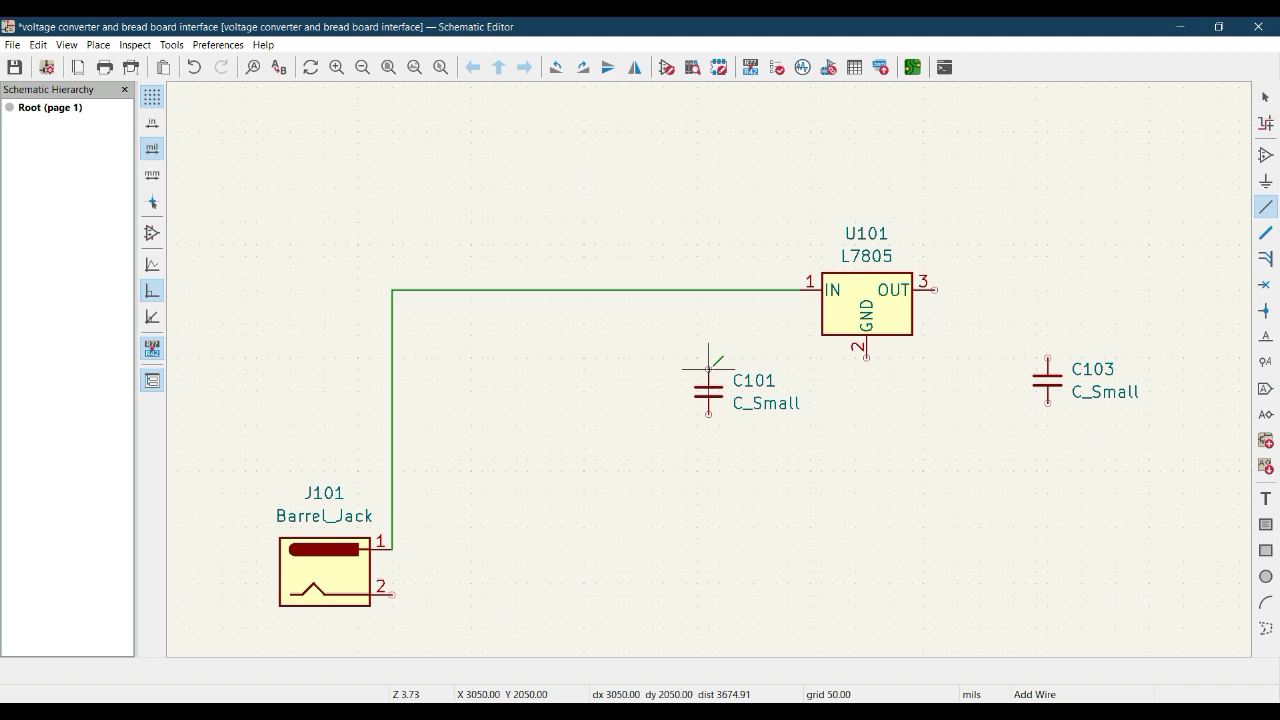
{"action": "left_click", "coordinate": [708, 368]}
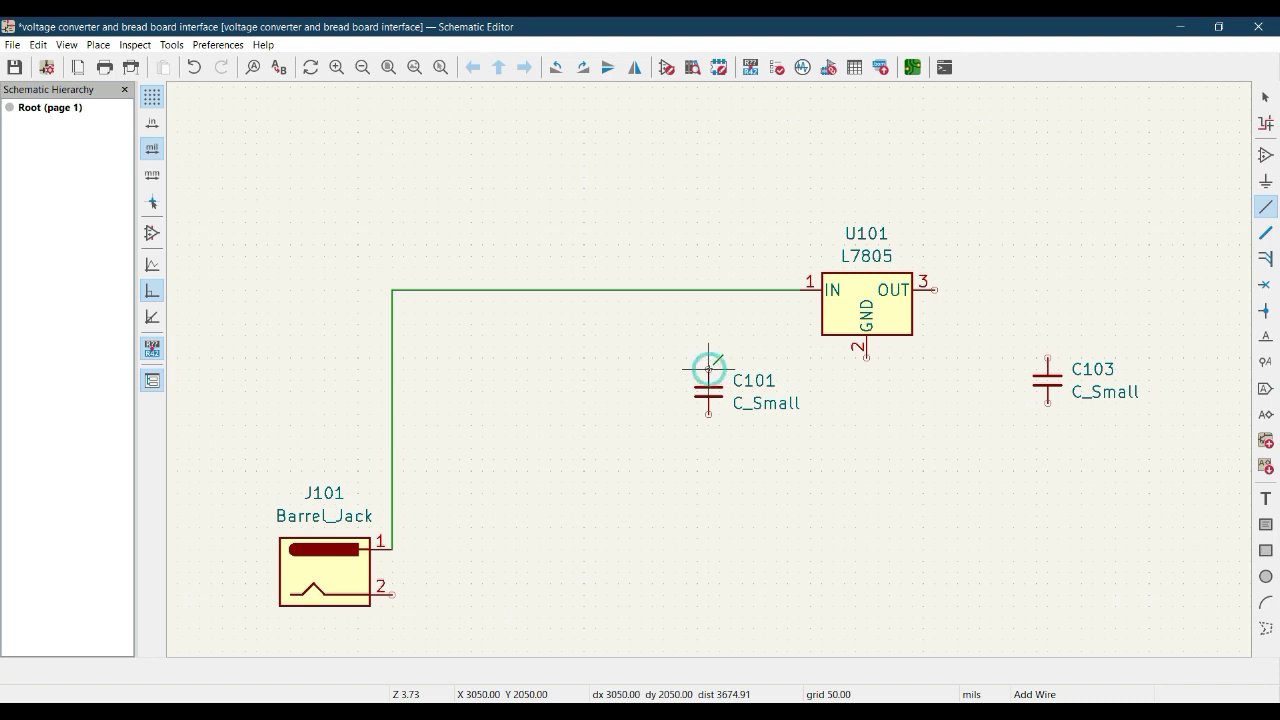
{"action": "left_click", "coordinate": [708, 290]}
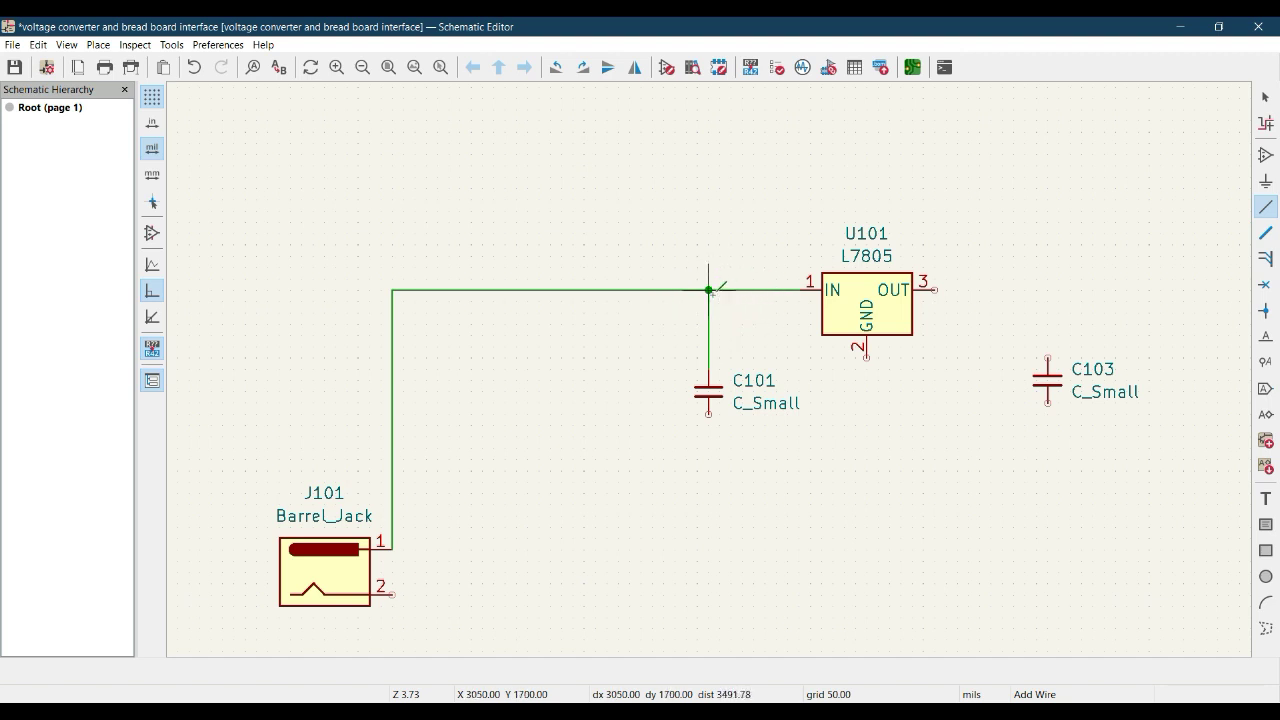
View the schematic at several zoom levels and fit the whole sheet in view.
{"action": "middle_click_drag", "start_coordinate": [971, 409], "coordinate": [670, 435]}
{"action": "scroll", "coordinate": [670, 435], "scroll_direction": "down", "scroll_amount": 3}
{"action": "middle_click_drag", "start_coordinate": [706, 363], "coordinate": [674, 363]}
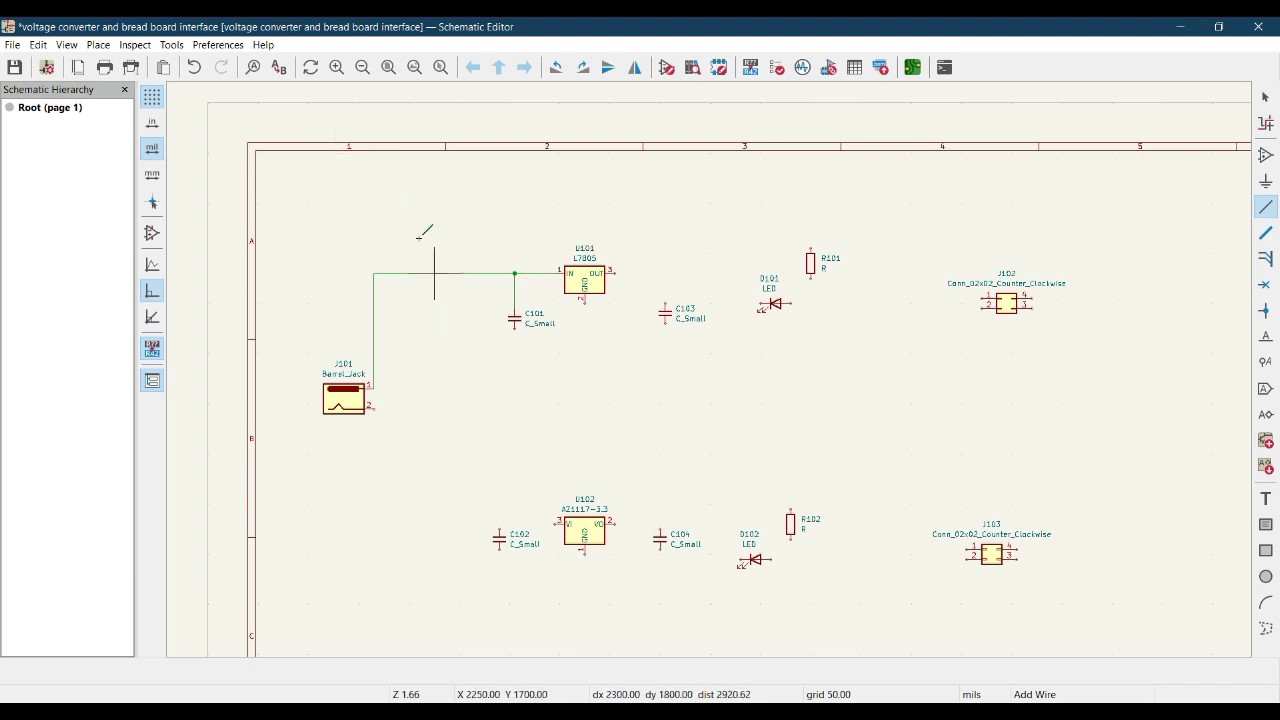
{"action": "left_click", "coordinate": [343, 71]}
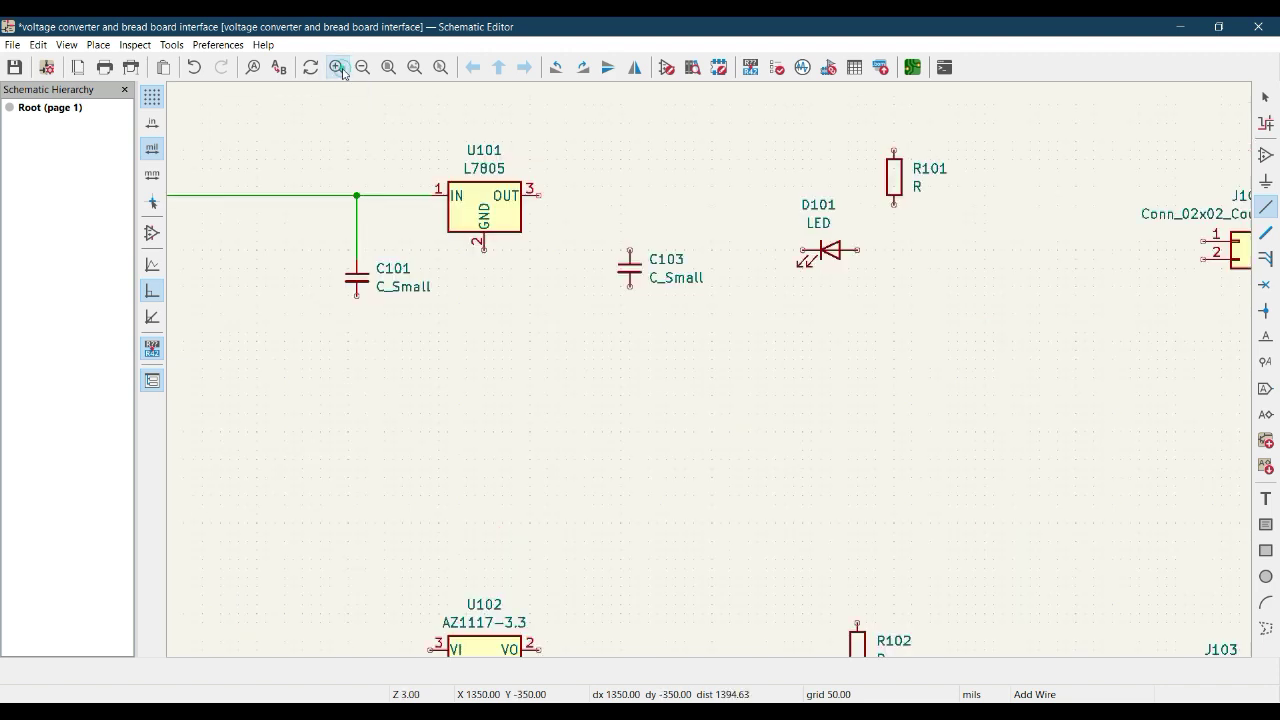
{"action": "left_click", "coordinate": [343, 71]}
{"action": "left_click", "coordinate": [363, 67]}
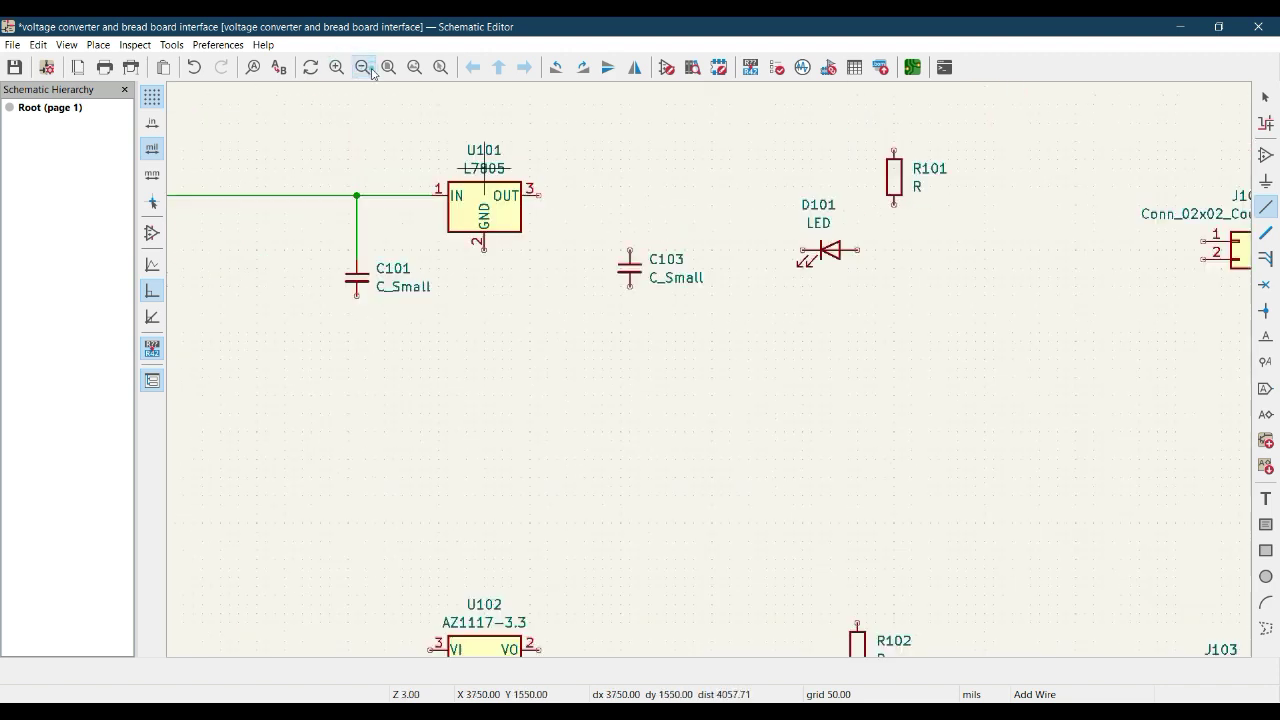
{"action": "left_click", "coordinate": [363, 67]}
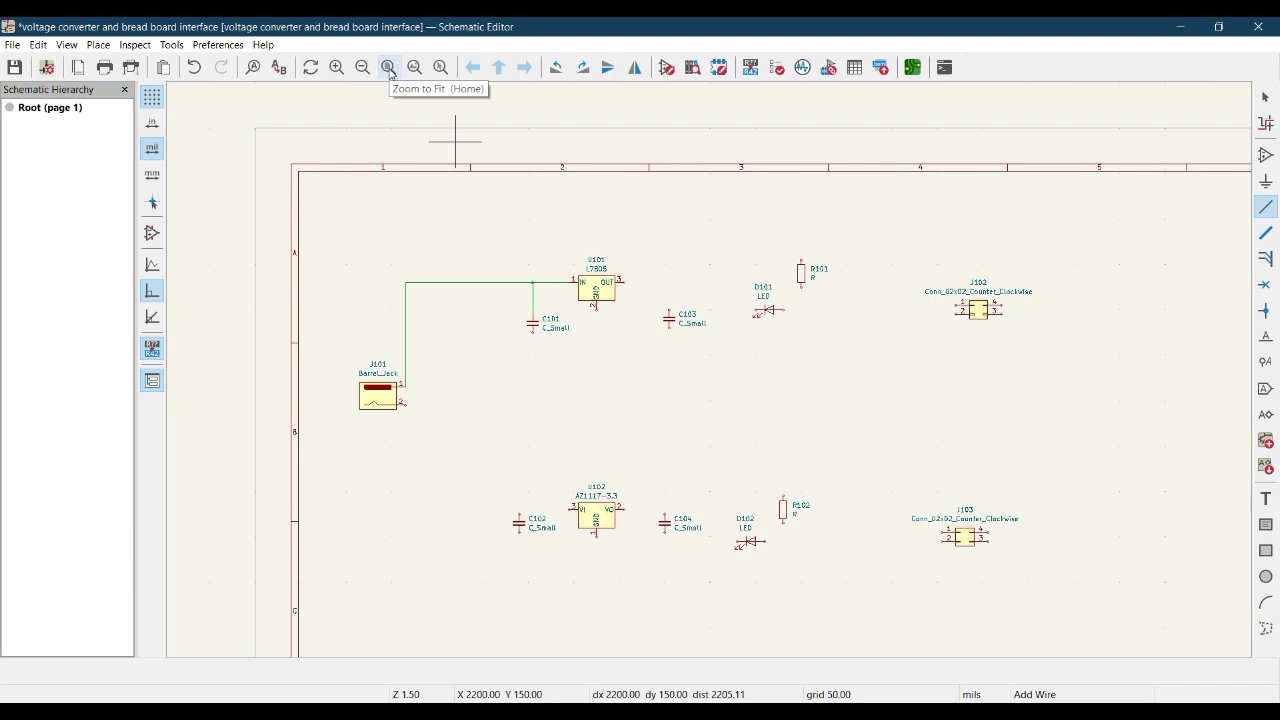
{"action": "left_click", "coordinate": [389, 68]}
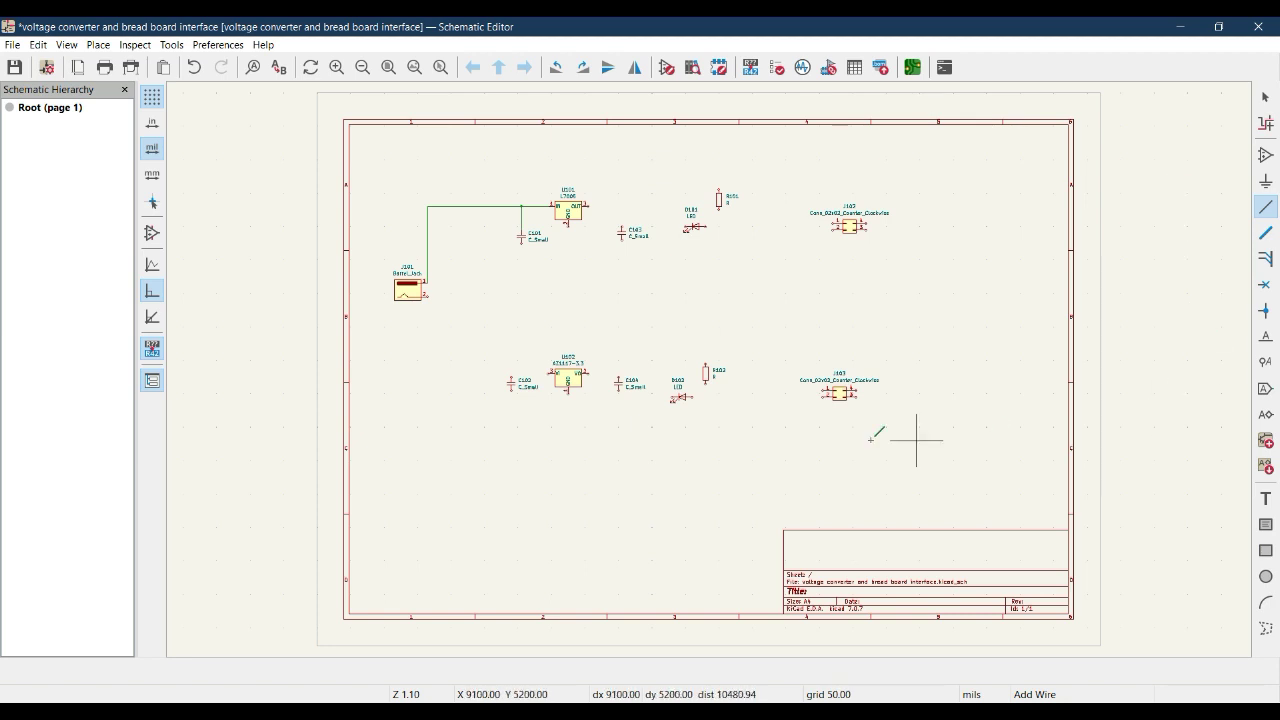
Wire the OUT pin of the L7805 regulator U101 to the upper pin of capacitor C103.
{"action": "scroll", "coordinate": [609, 220], "scroll_direction": "up", "scroll_amount": 3}
{"action": "scroll", "coordinate": [709, 368], "scroll_direction": "up", "scroll_amount": 1}
{"action": "middle_click_drag", "start_coordinate": [743, 457], "coordinate": [591, 409]}
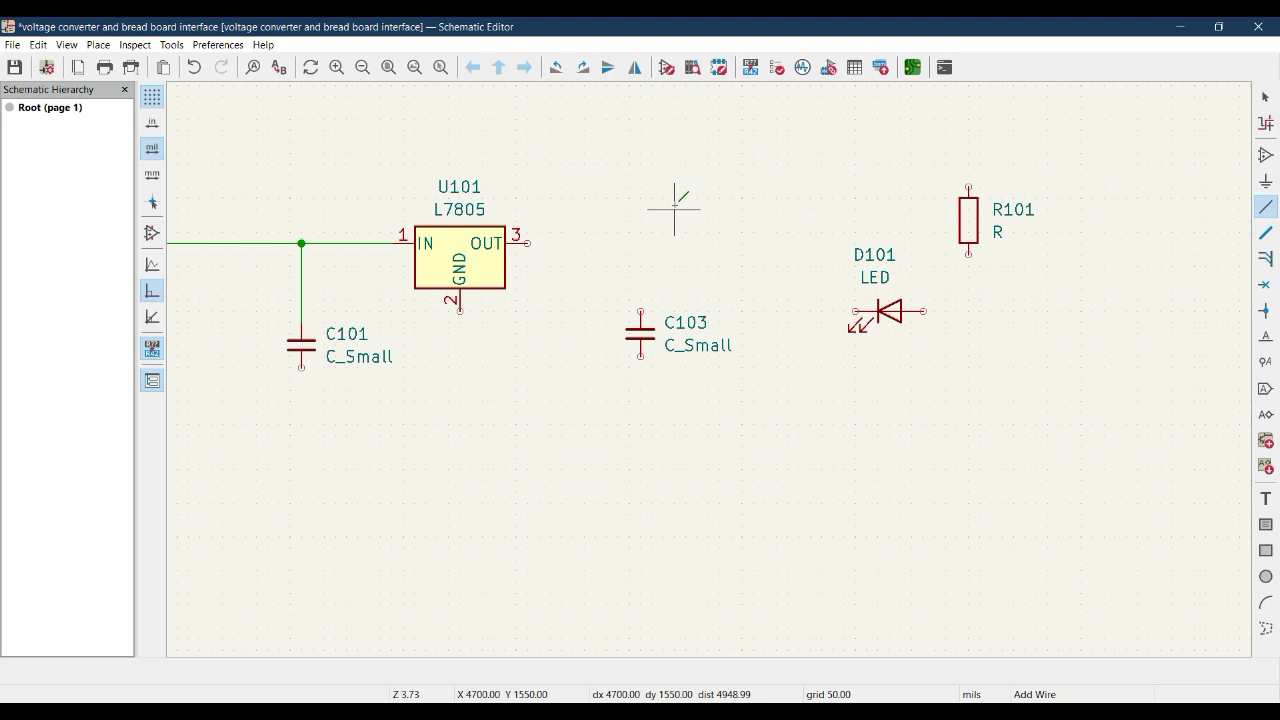
{"action": "key", "text": "Escape"}
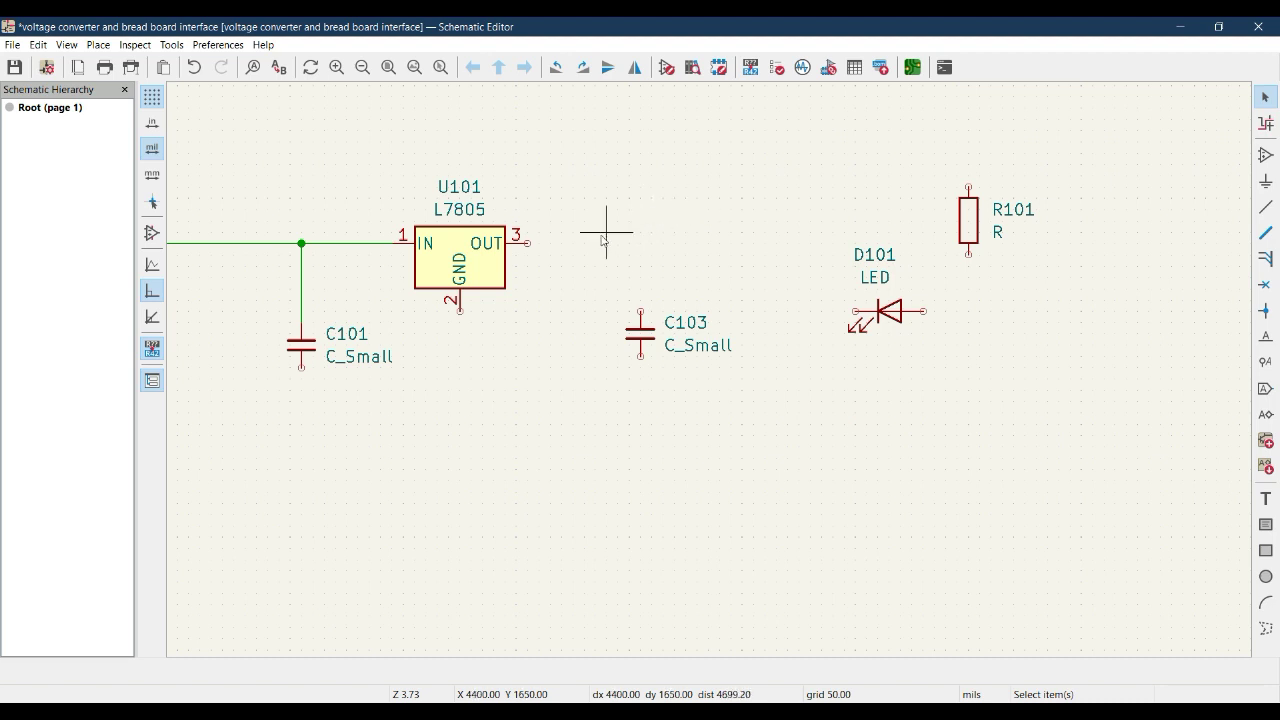
{"action": "left_click", "coordinate": [528, 243]}
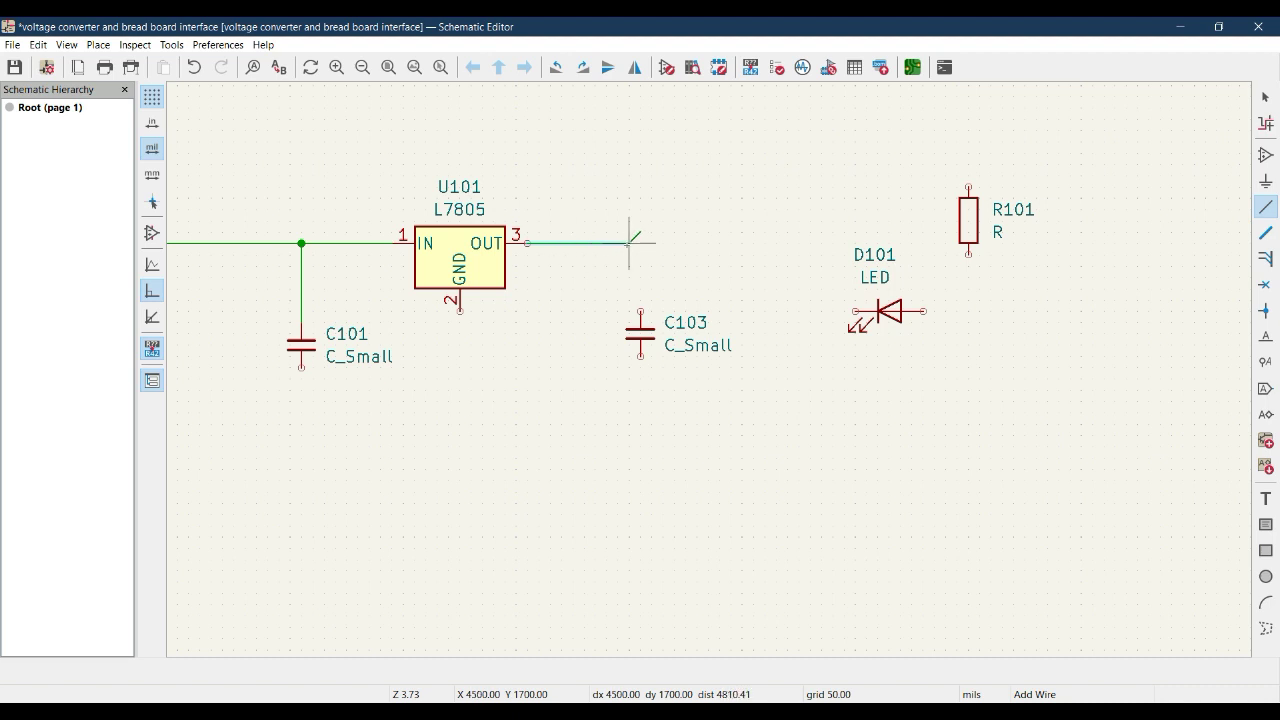
{"action": "left_click", "coordinate": [640, 311]}
{"action": "key", "text": "Escape"}
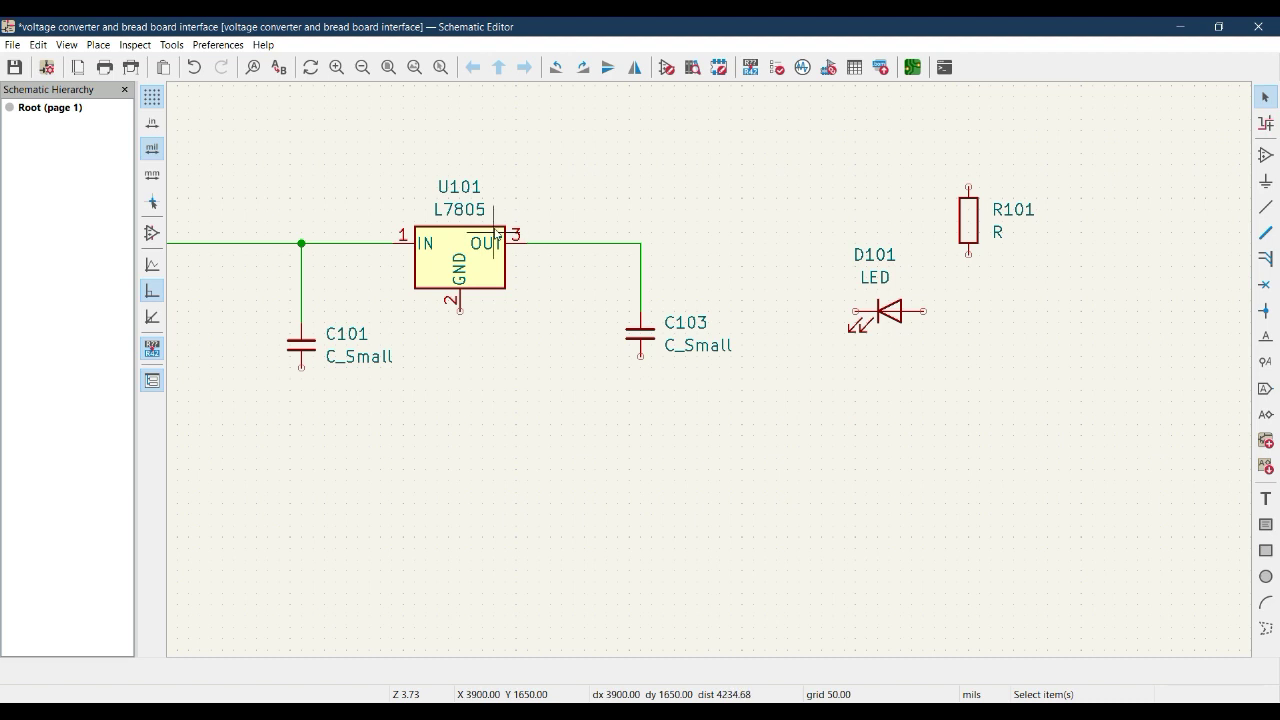
Rotate LED D101 counterclockwise once so it stands vertically with its cathode facing down.
{"action": "left_click", "coordinate": [899, 315]}
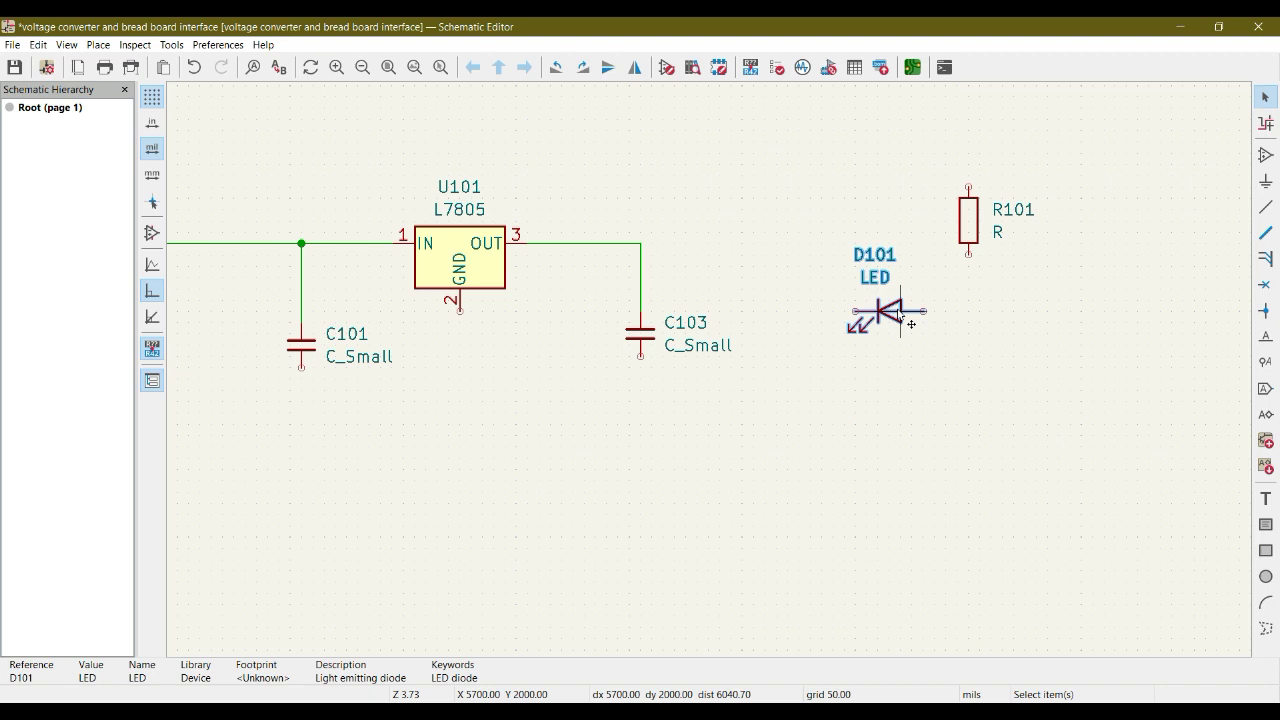
{"action": "right_click", "coordinate": [900, 316]}
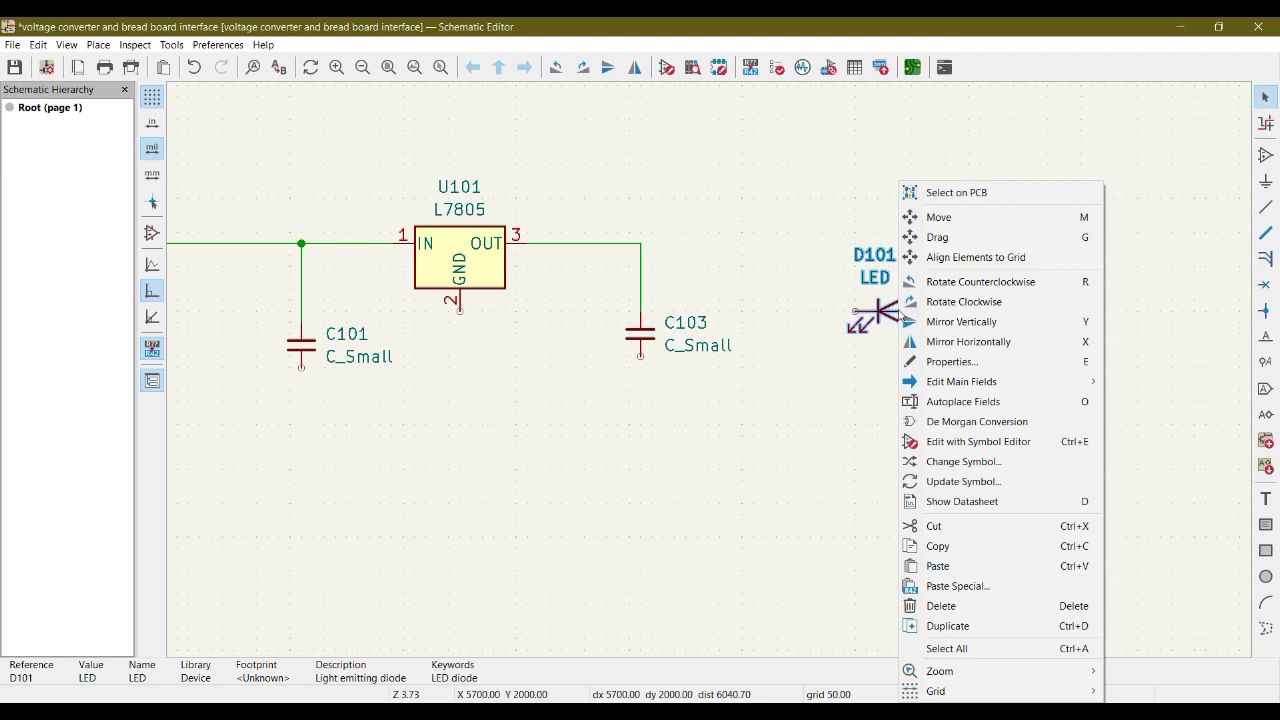
{"action": "left_click", "coordinate": [957, 282]}
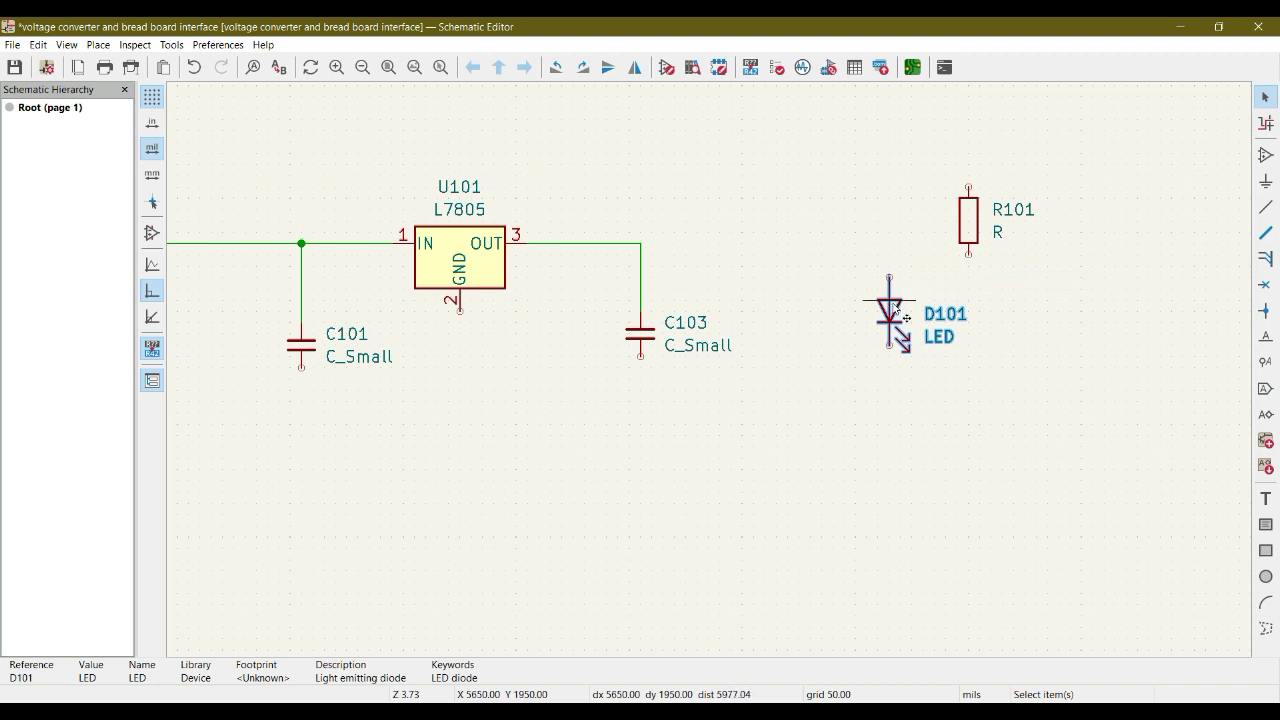
{"action": "left_click", "coordinate": [848, 323]}
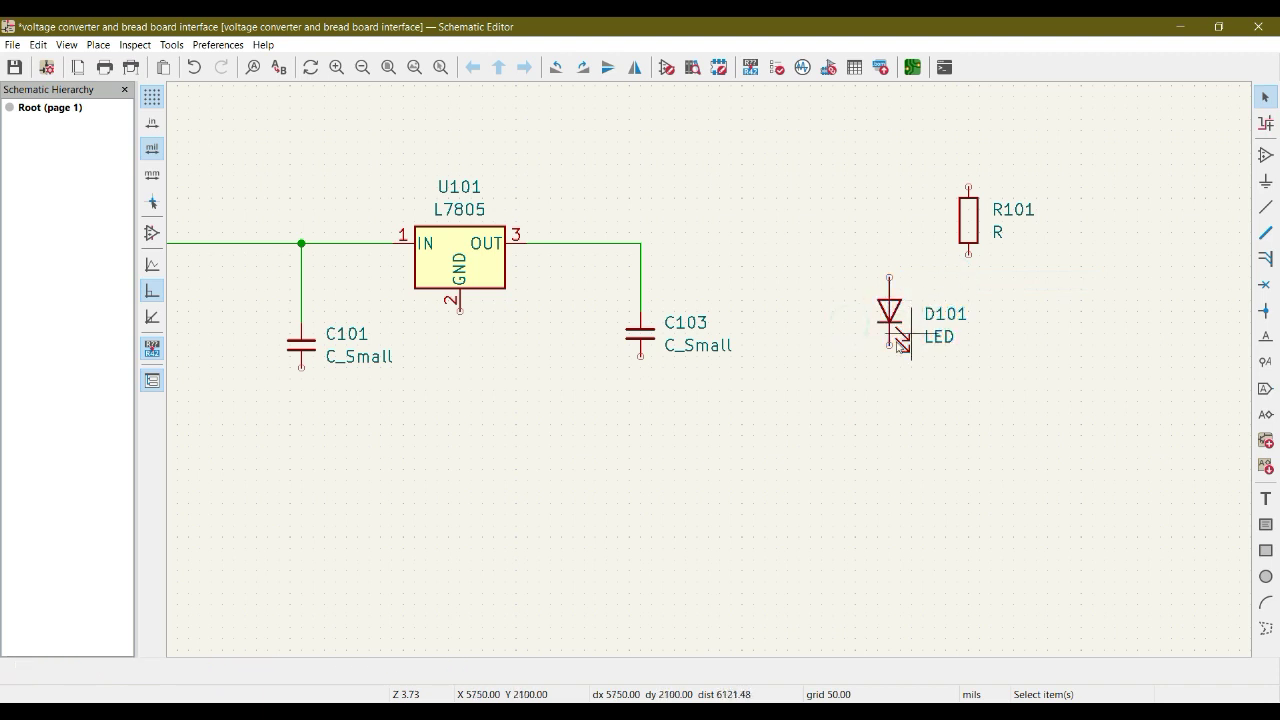
Cycle LED D101 through further counterclockwise rotations until it is vertical with its cathode facing down again.
{"action": "left_click", "coordinate": [893, 314]}
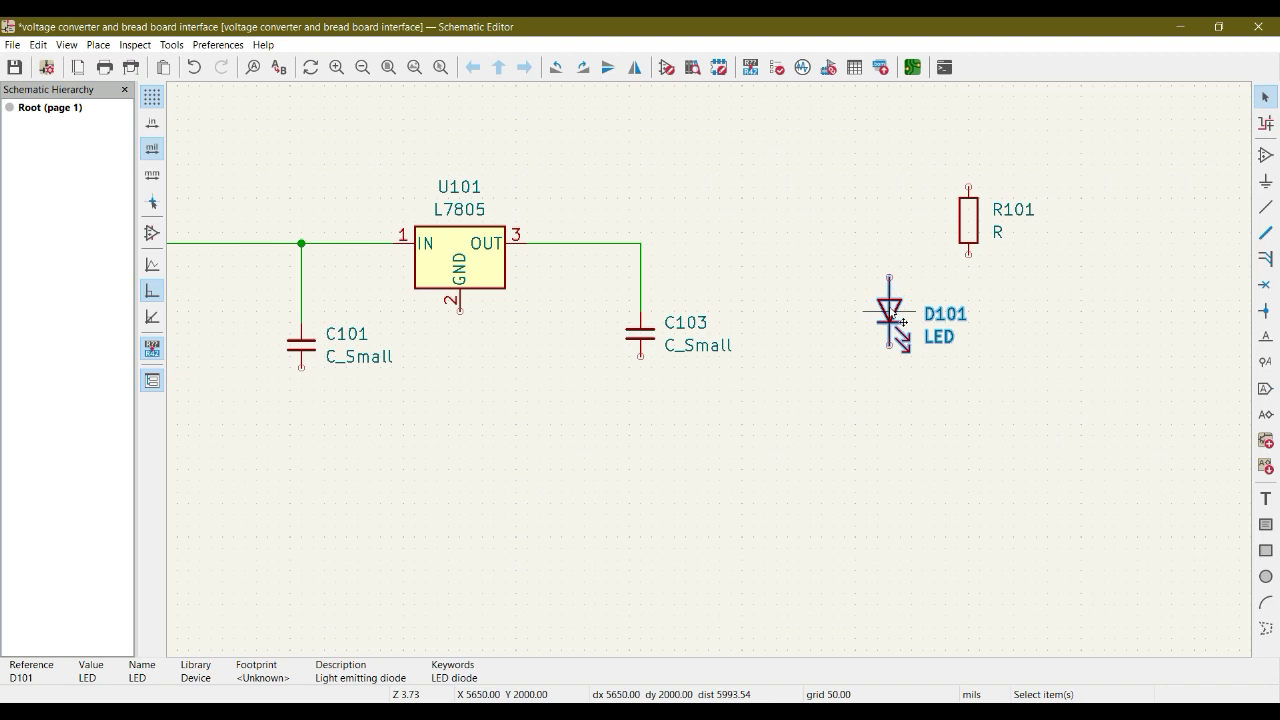
{"action": "key", "text": "r"}
{"action": "key", "text": "r"}
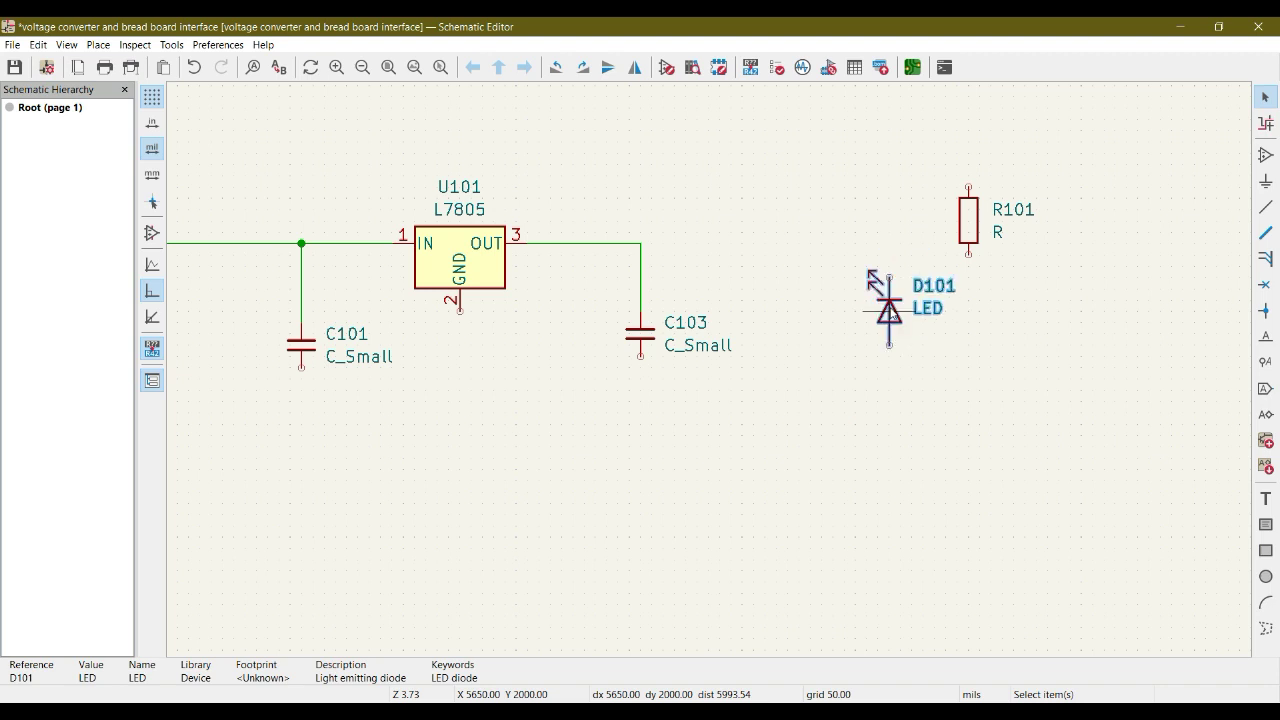
{"action": "key", "text": "r"}
{"action": "key", "text": "r"}
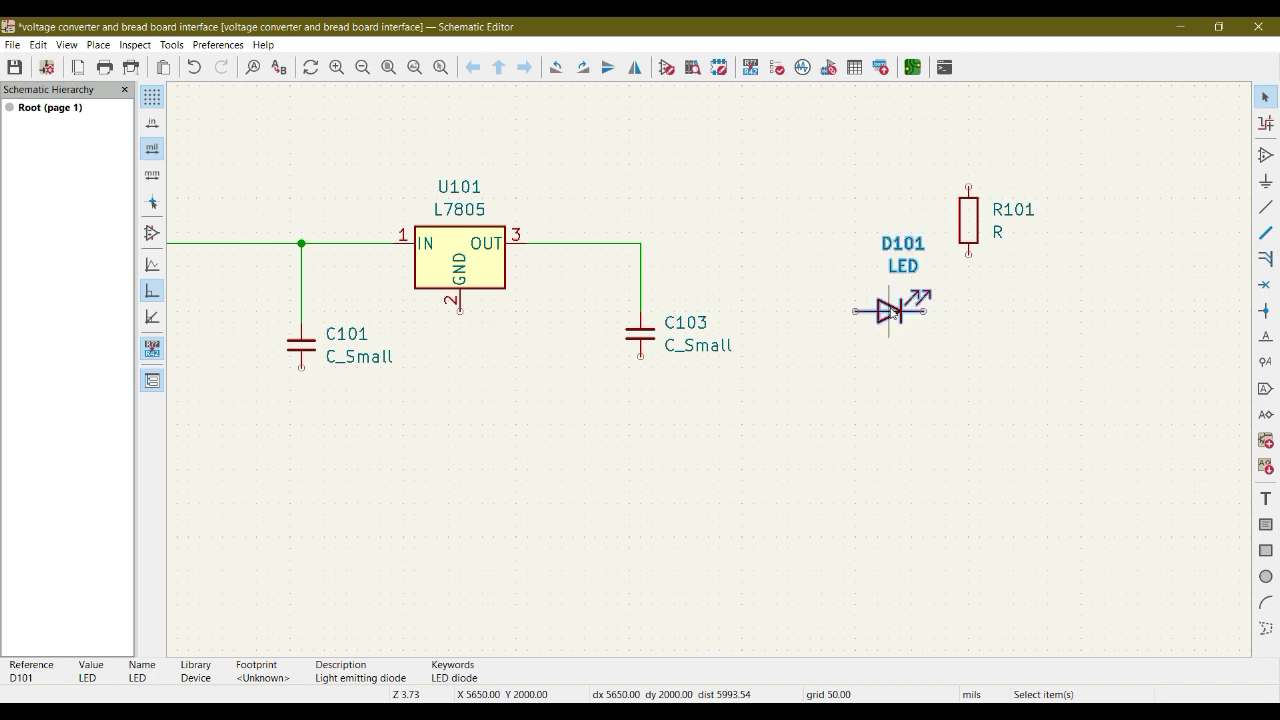
{"action": "key", "text": "r"}
{"action": "key", "text": "r"}
{"action": "key", "text": "r"}
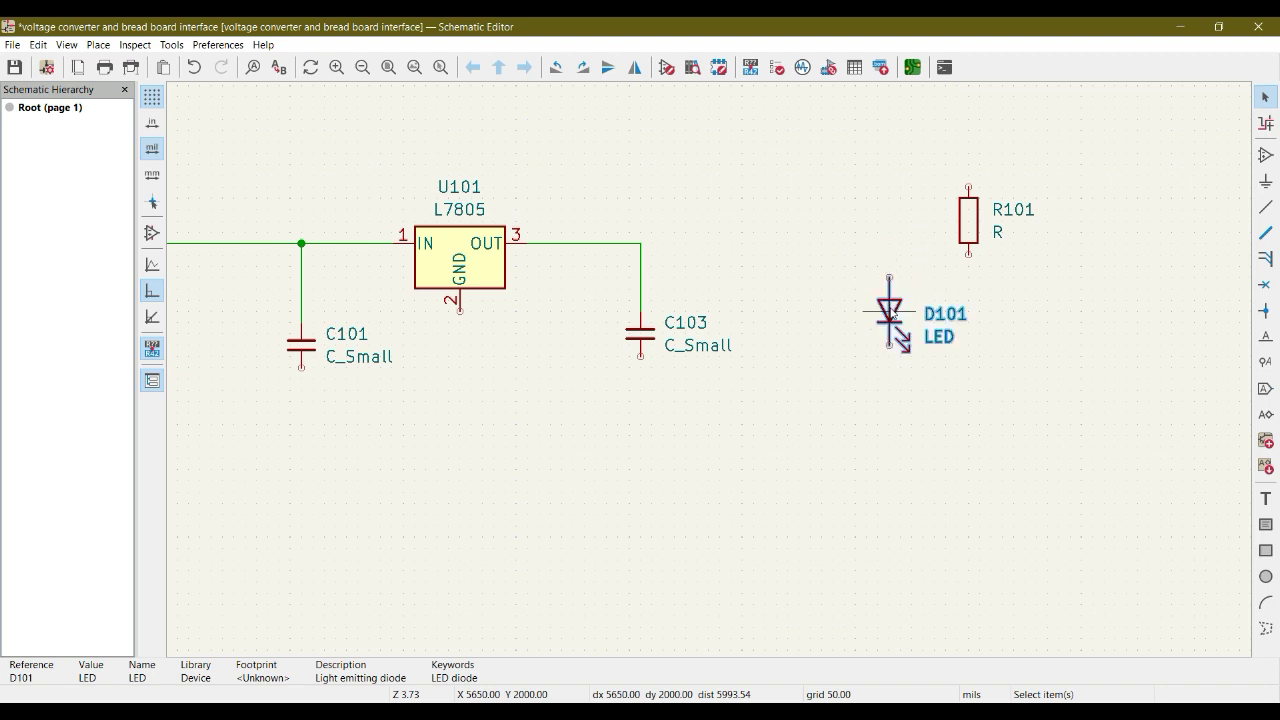
{"action": "left_click", "coordinate": [889, 311]}
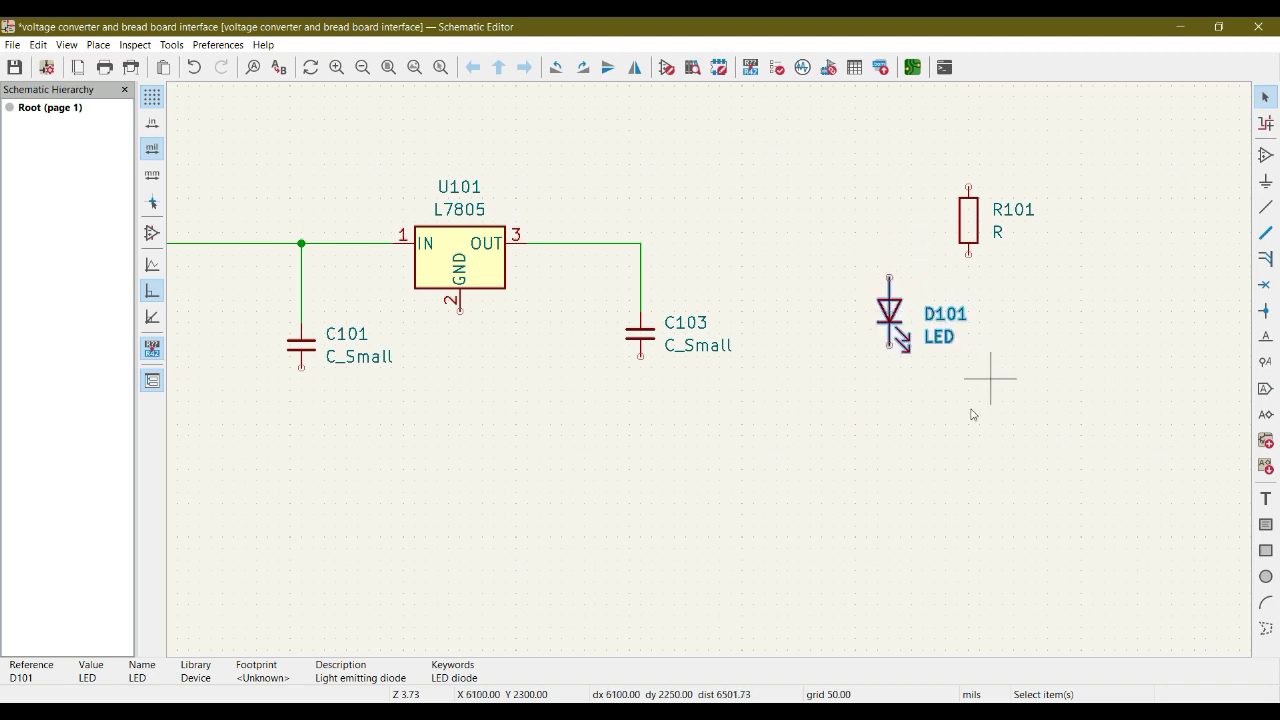
Move LED D101 down and toward capacitor C103, placing it at about X 5400, Y 2250 mils.
{"action": "left_click", "coordinate": [872, 375]}
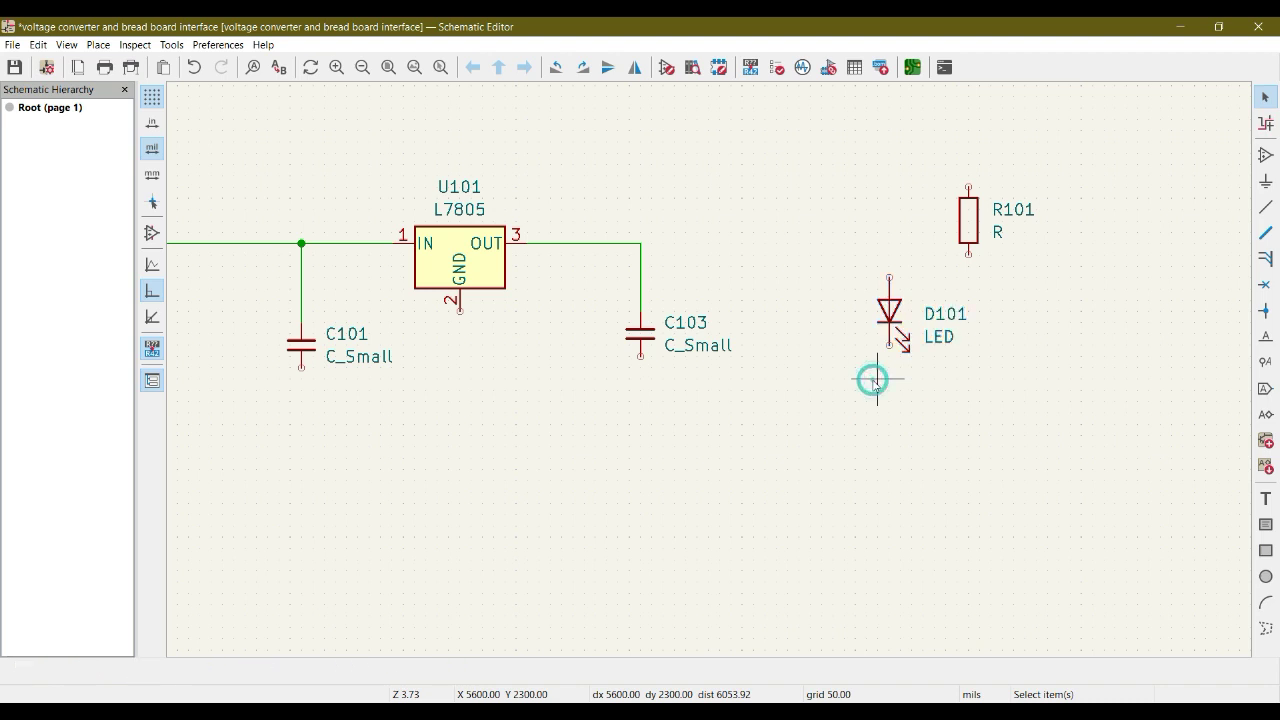
{"action": "left_click", "coordinate": [893, 305]}
{"action": "key", "text": "m"}
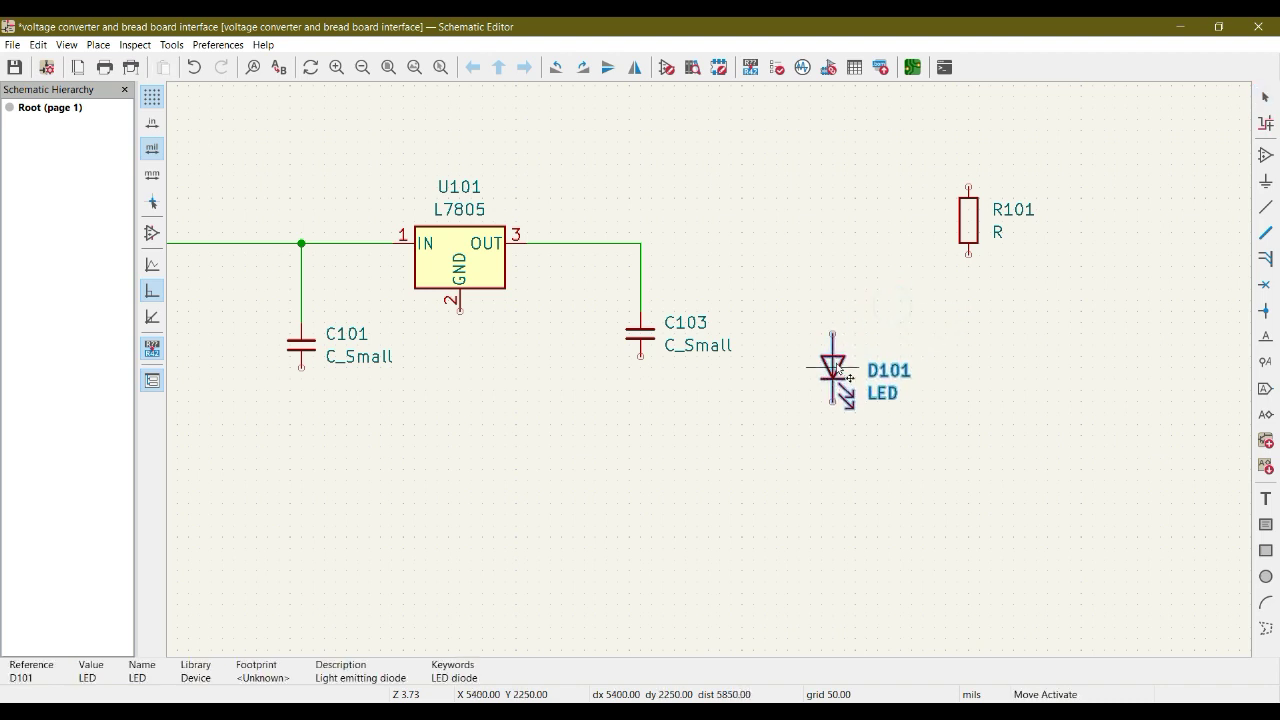
{"action": "left_click", "coordinate": [837, 367]}
{"action": "left_click", "coordinate": [905, 276]}
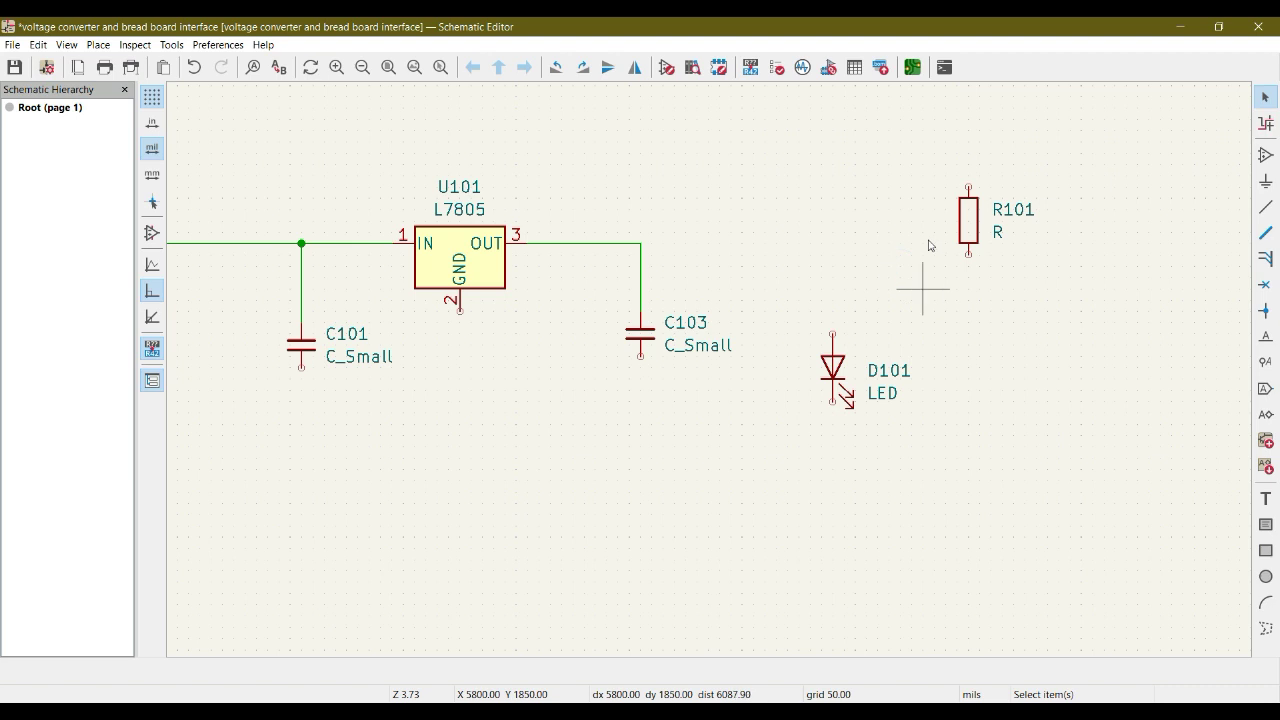
Move resistor R101 directly above LED D101 so their pins align vertically, at about X 5400, Y 1850 mils.
{"action": "left_click", "coordinate": [970, 210]}
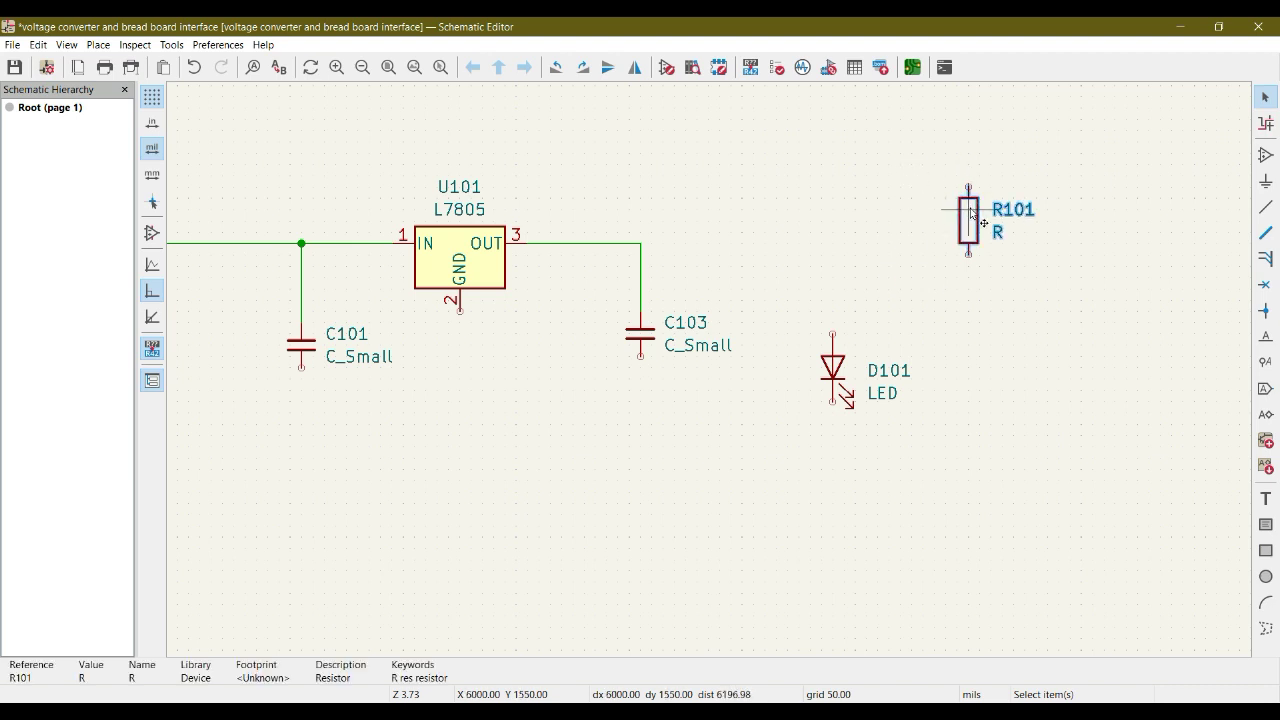
{"action": "key", "text": "m"}
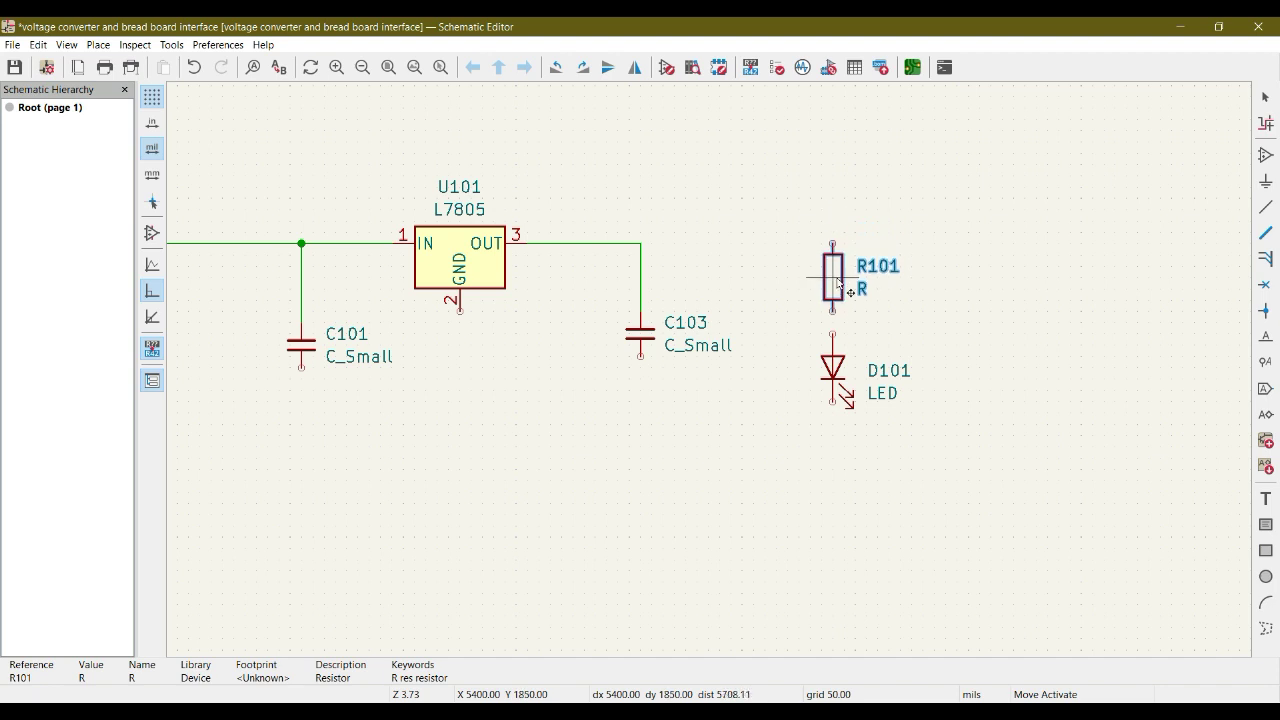
{"action": "left_click", "coordinate": [839, 283]}
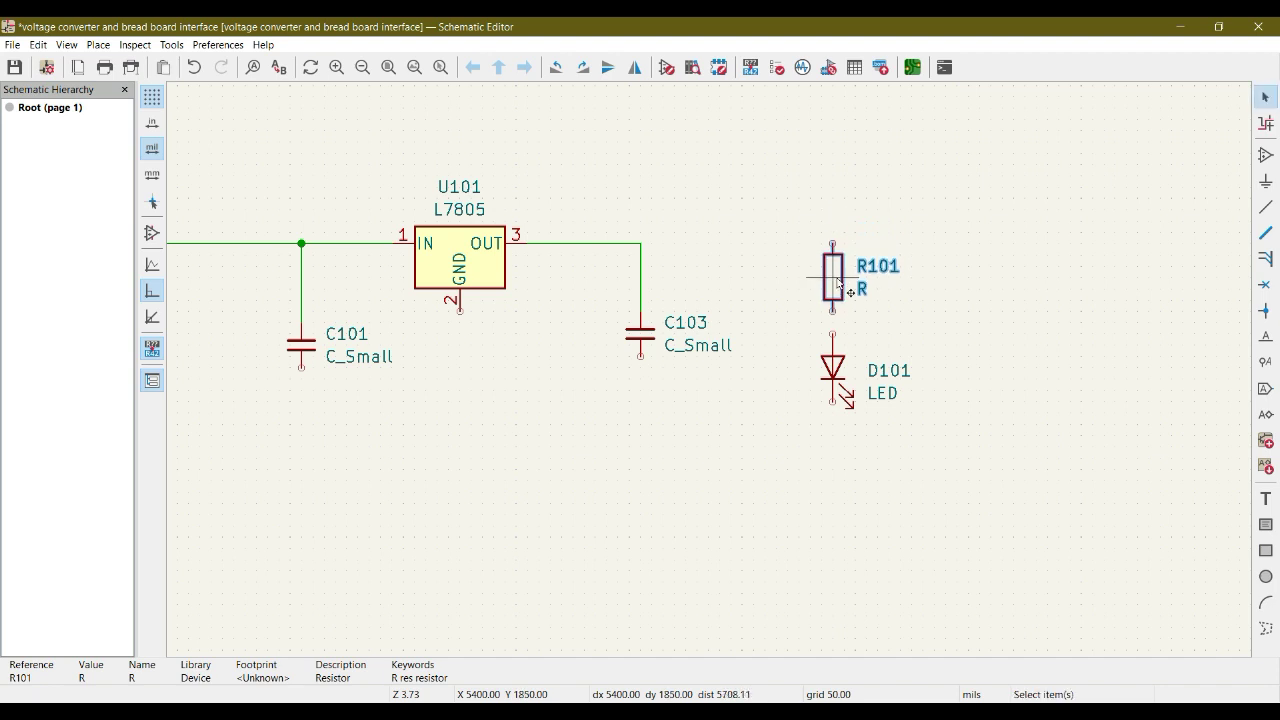
{"action": "left_click", "coordinate": [888, 329]}
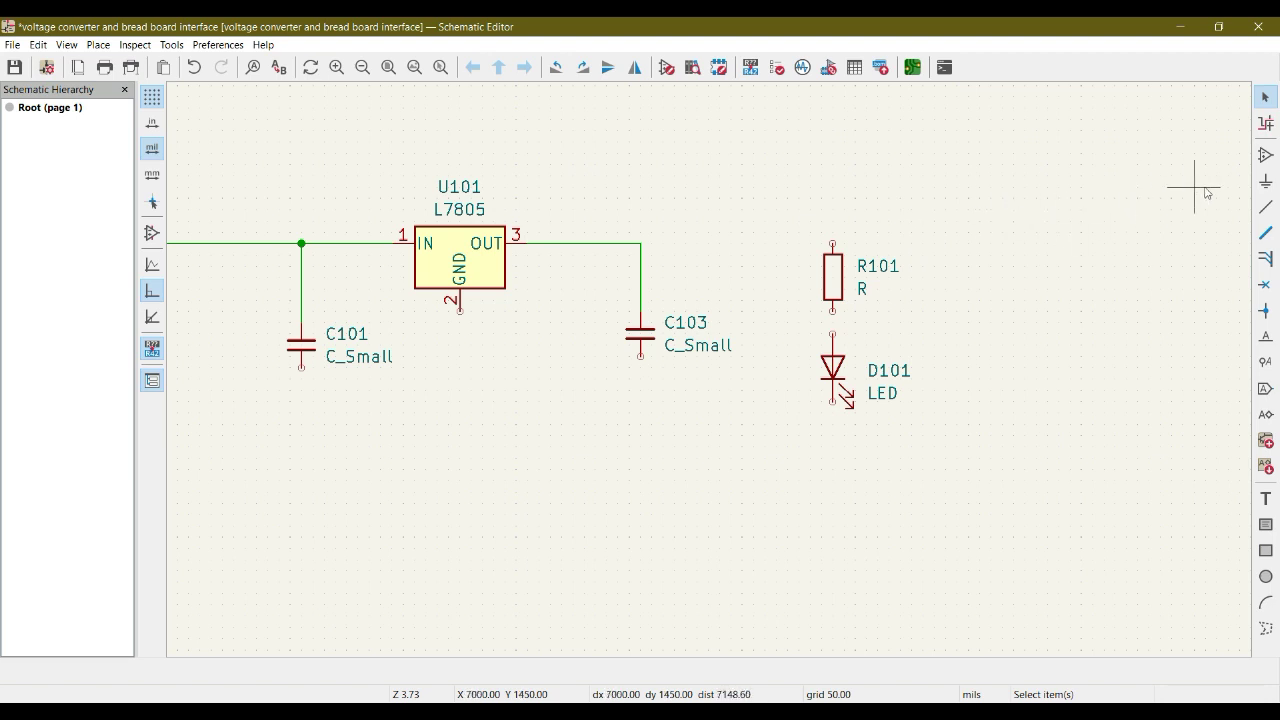
Wire the upper pin of resistor R101 to the L7805 output wire at the corner above capacitor C103.
{"action": "left_click", "coordinate": [1266, 207]}
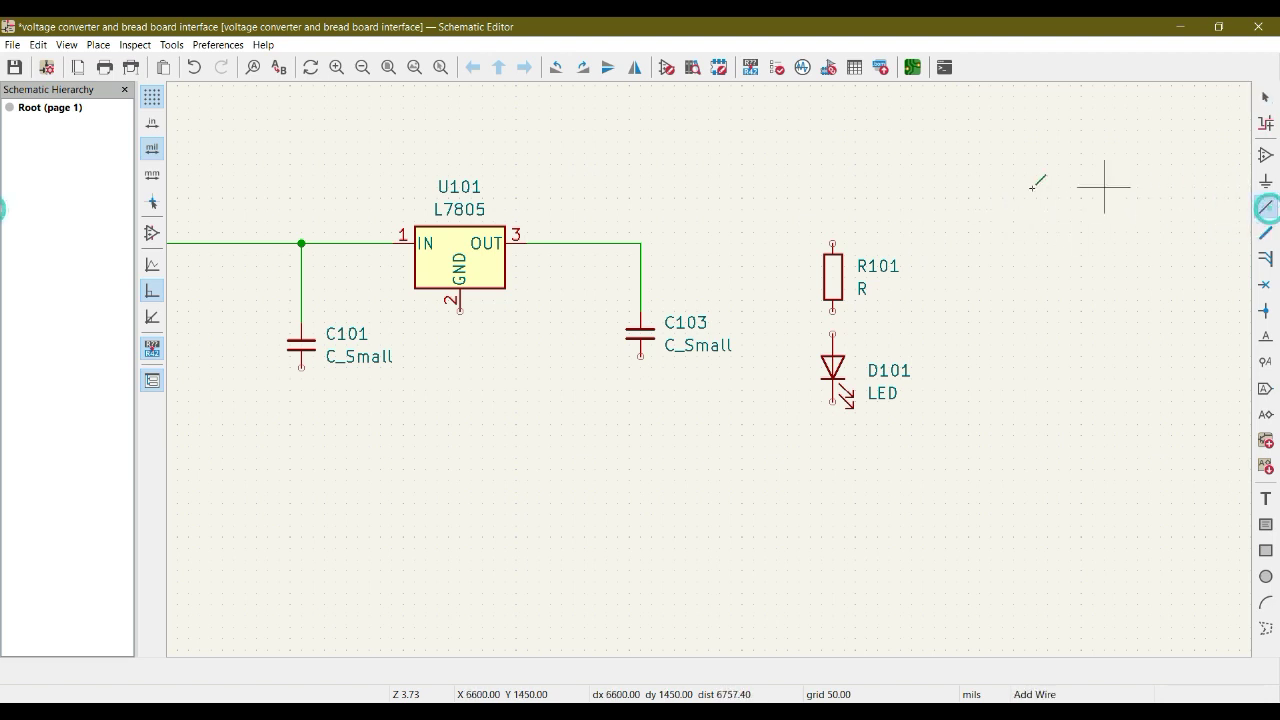
{"action": "left_click", "coordinate": [832, 242]}
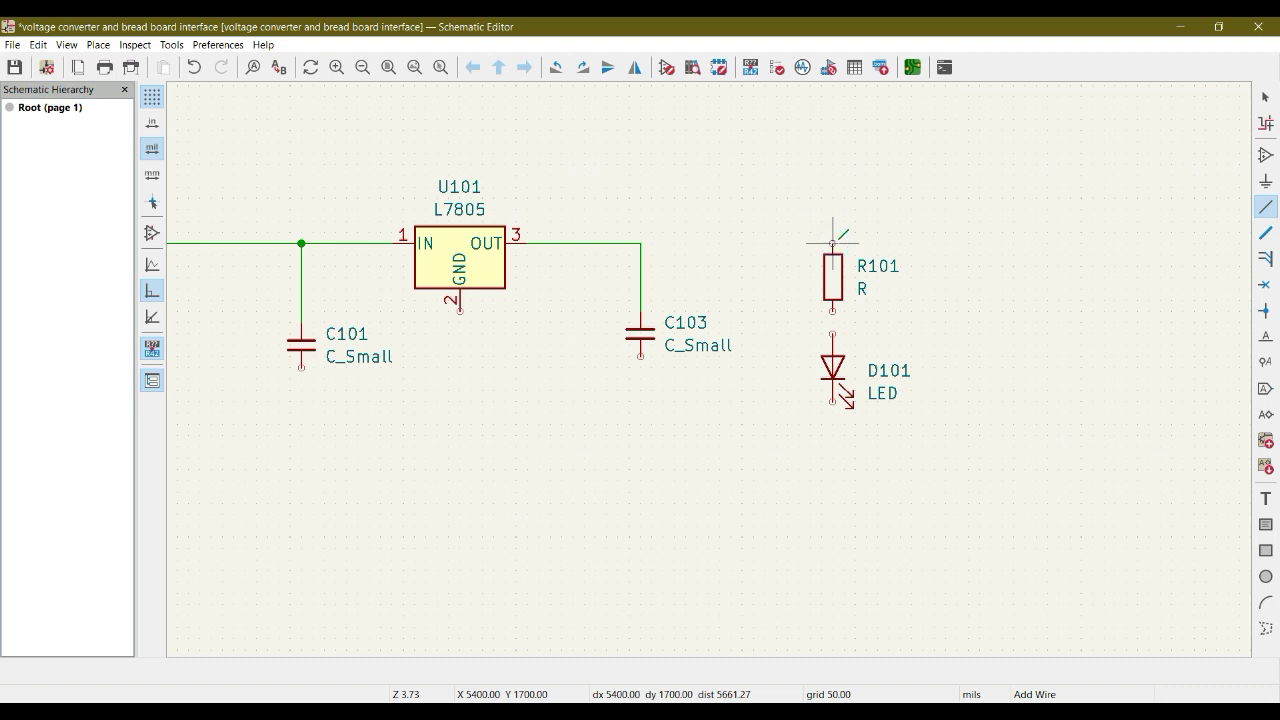
{"action": "left_click", "coordinate": [640, 242]}
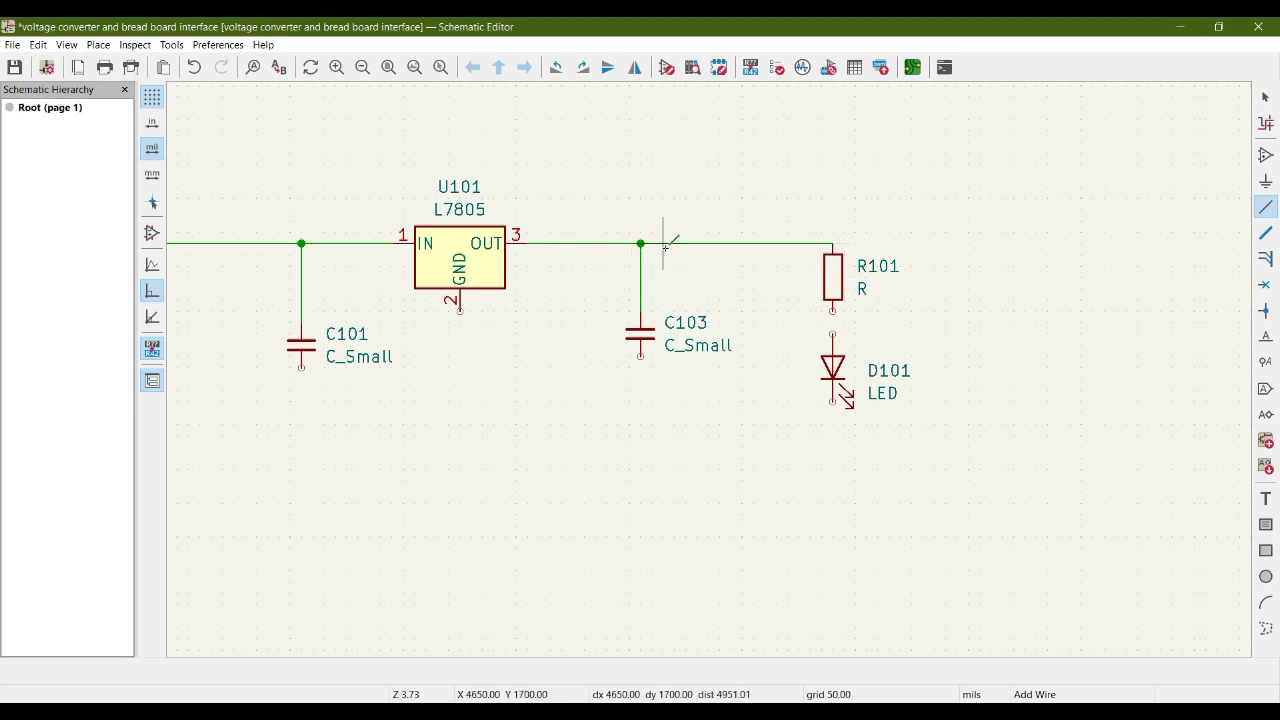
Wire the lower pin of resistor R101 to the upper pin of LED D101.
{"action": "scroll", "coordinate": [665, 247], "scroll_direction": "down", "scroll_amount": 2}
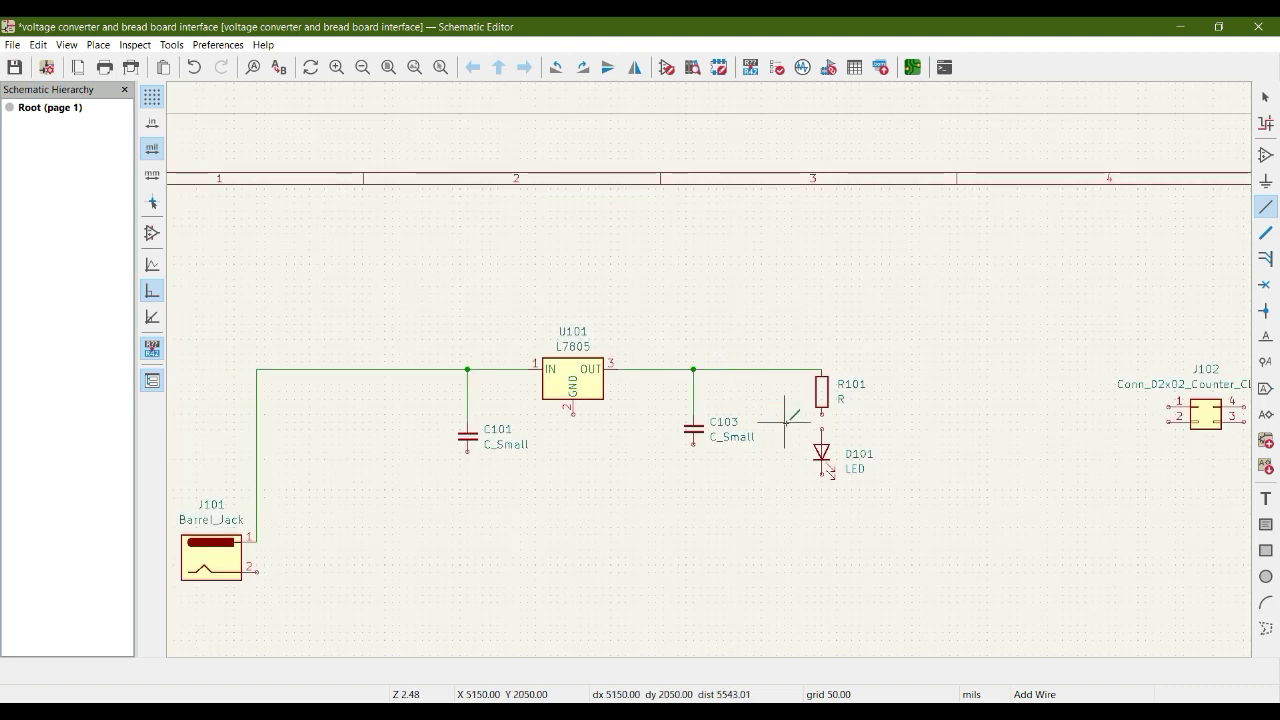
{"action": "scroll", "coordinate": [695, 340], "scroll_direction": "up", "scroll_amount": 4}
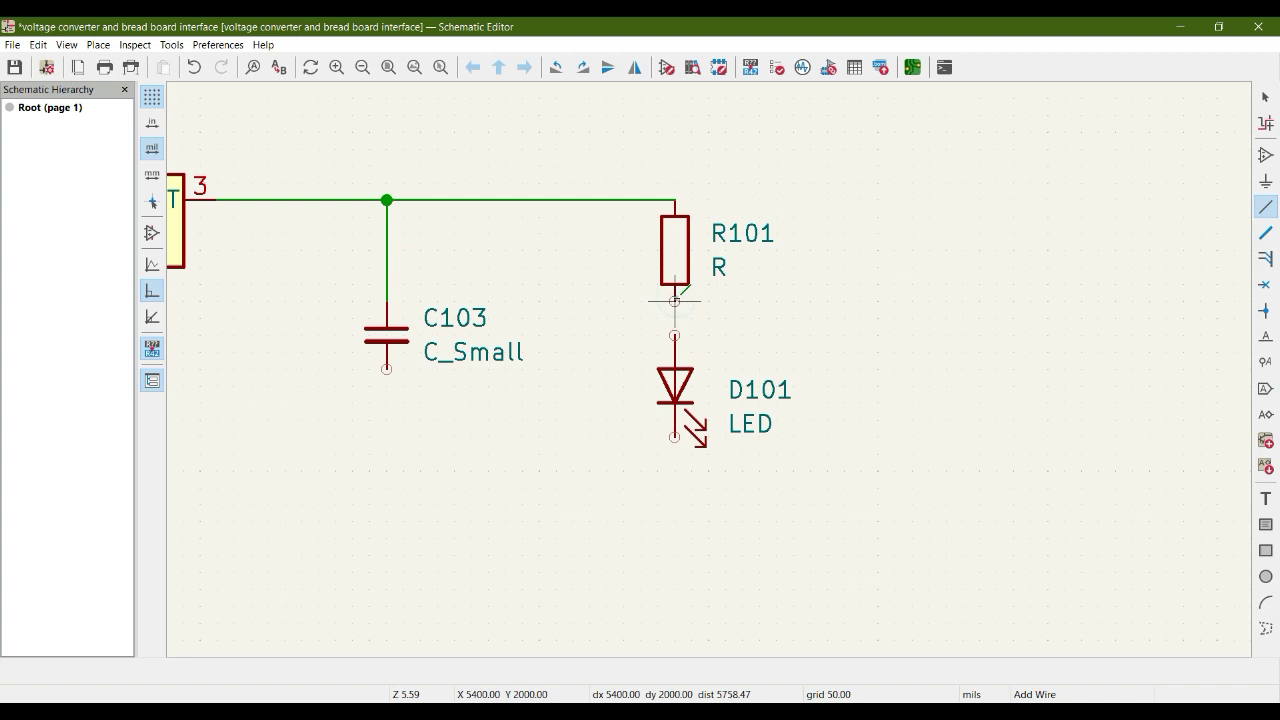
{"action": "left_click", "coordinate": [675, 300]}
{"action": "scroll", "coordinate": [675, 335], "scroll_direction": "down", "scroll_amount": 5}
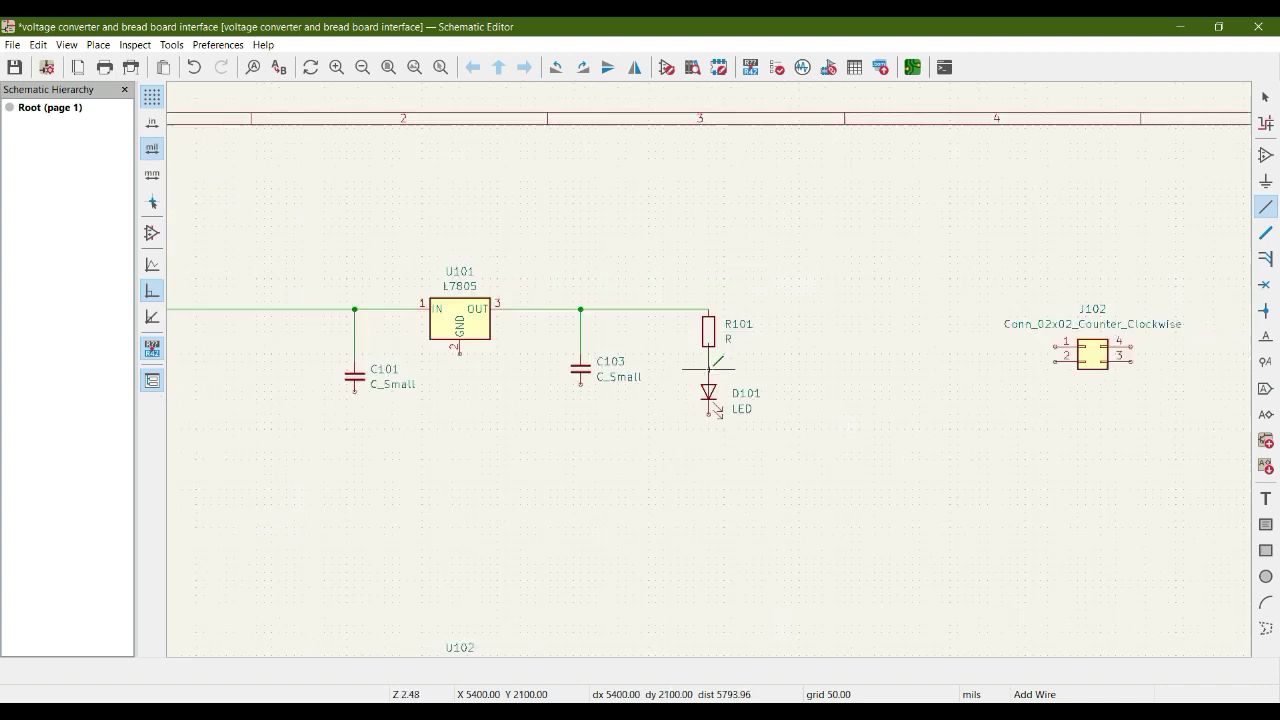
{"action": "scroll", "coordinate": [709, 369], "scroll_direction": "up", "scroll_amount": 2}
{"action": "scroll", "coordinate": [709, 369], "scroll_direction": "down", "scroll_amount": 2}
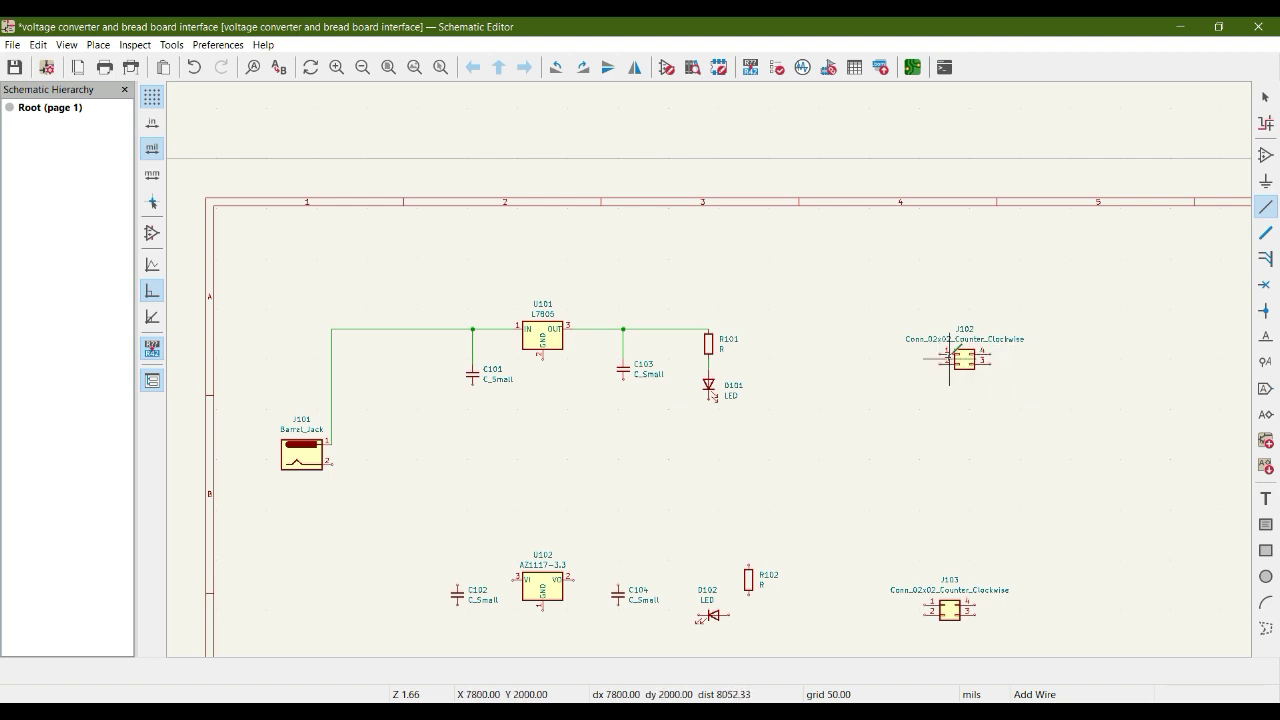
Move connector J102 horizontally closer to resistor R101 and LED D101, leaving its symbol properties unchanged.
{"action": "scroll", "coordinate": [934, 360], "scroll_direction": "up", "scroll_amount": 3}
{"action": "middle_click_drag", "start_coordinate": [616, 398], "coordinate": [882, 395]}
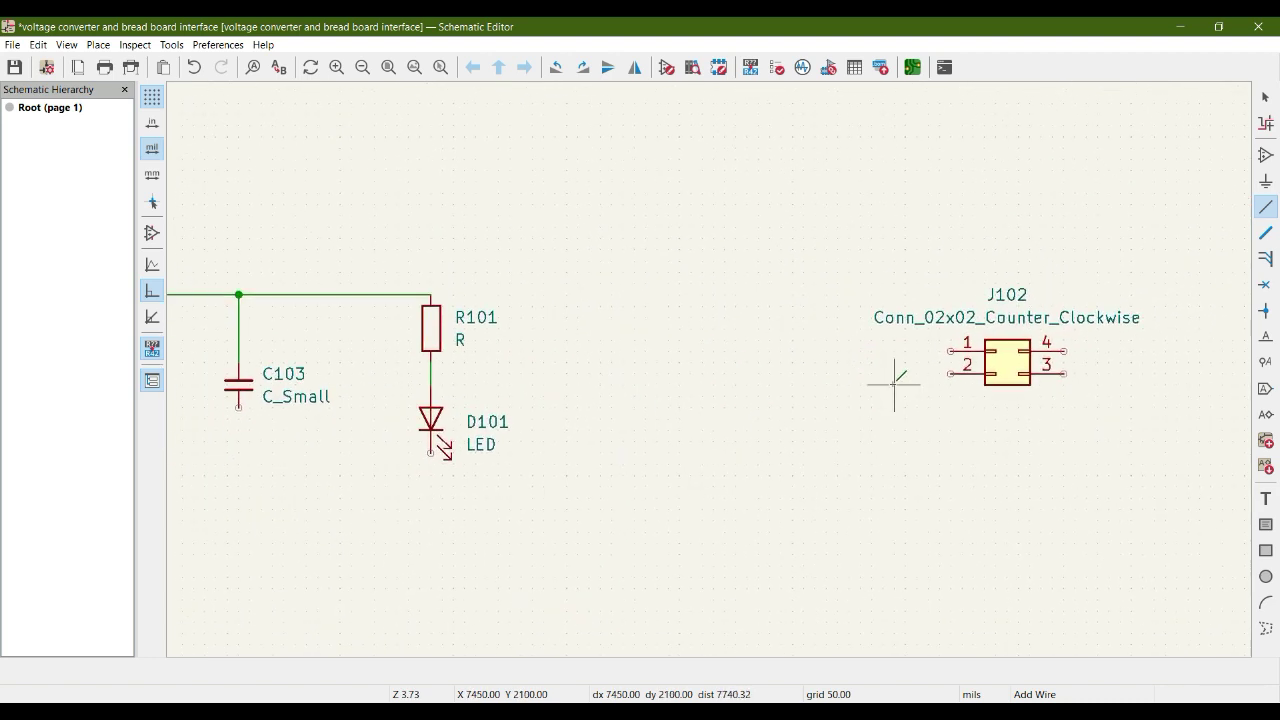
{"action": "key", "text": "Escape"}
{"action": "double_click", "coordinate": [1015, 358]}
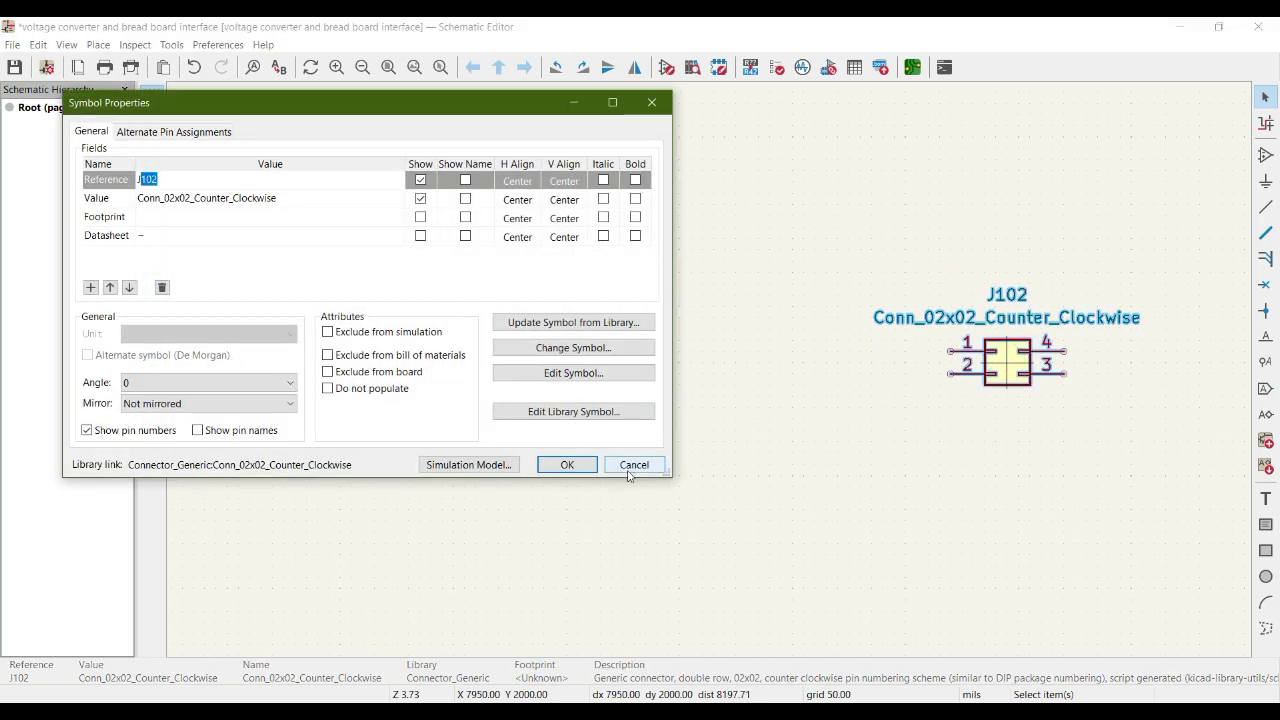
{"action": "left_click", "coordinate": [635, 466]}
{"action": "left_click_drag", "start_coordinate": [1004, 367], "coordinate": [759, 365]}
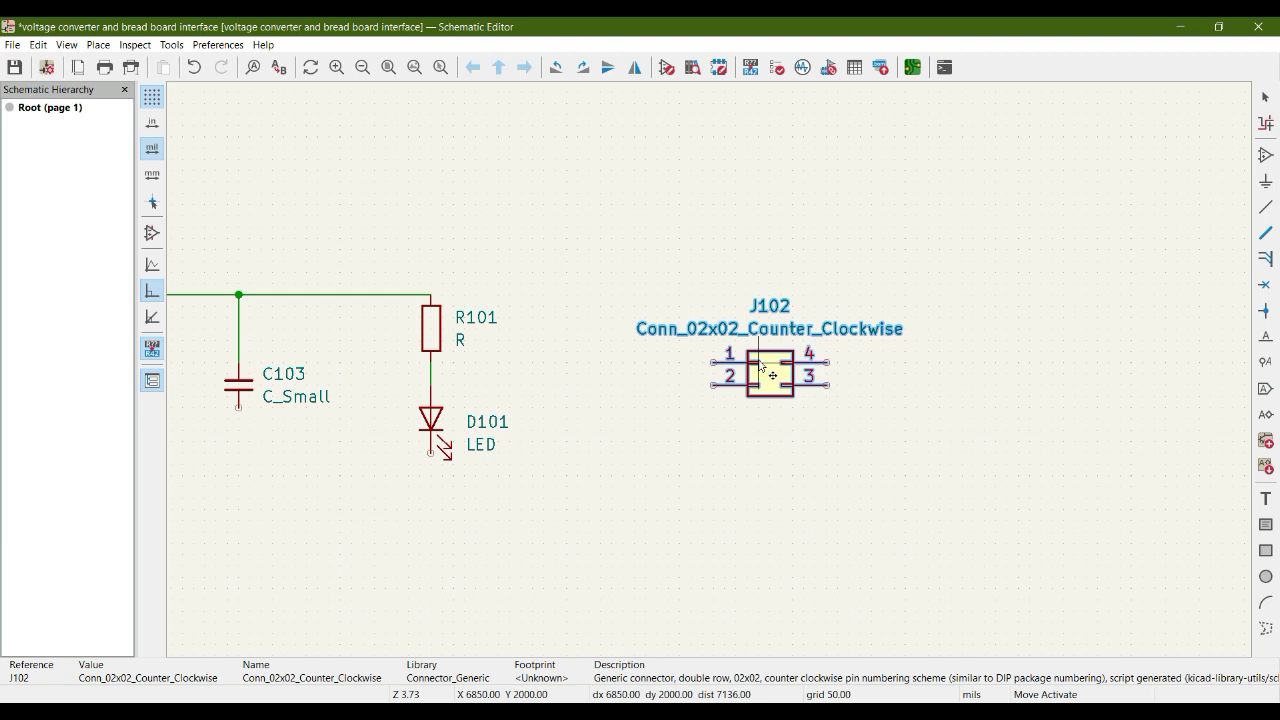
{"action": "left_click_drag", "start_coordinate": [760, 363], "coordinate": [760, 363]}
{"action": "middle_click_drag", "start_coordinate": [543, 521], "coordinate": [707, 548]}
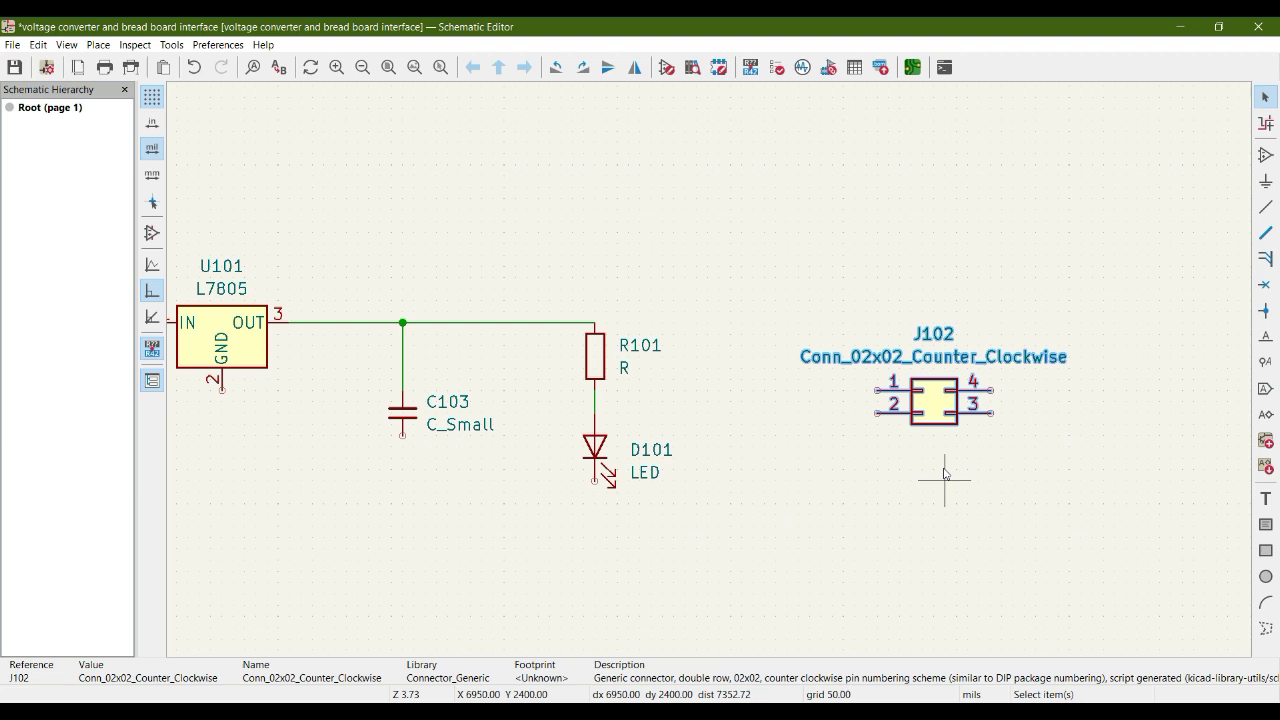
{"action": "left_click", "coordinate": [1012, 412]}
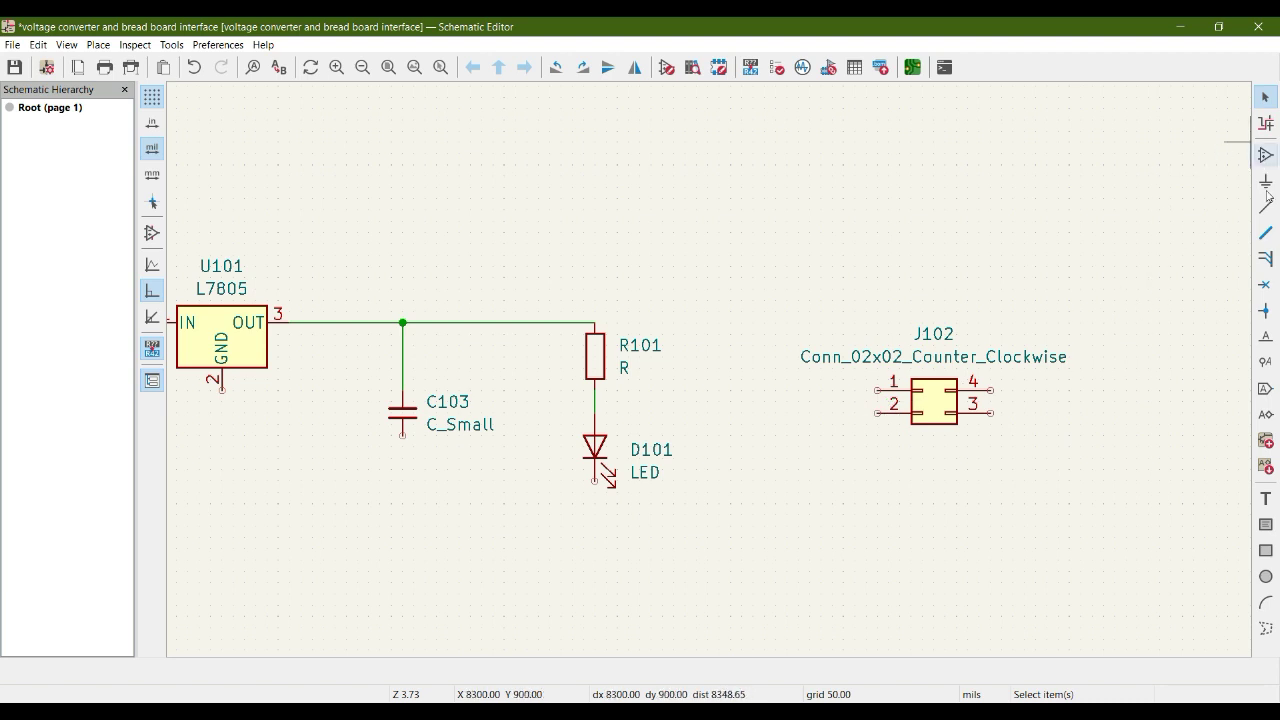
Wire pins 1 and 2 of connector J102 together with a short U-shaped wire beside the connector.
{"action": "left_click", "coordinate": [1266, 208]}
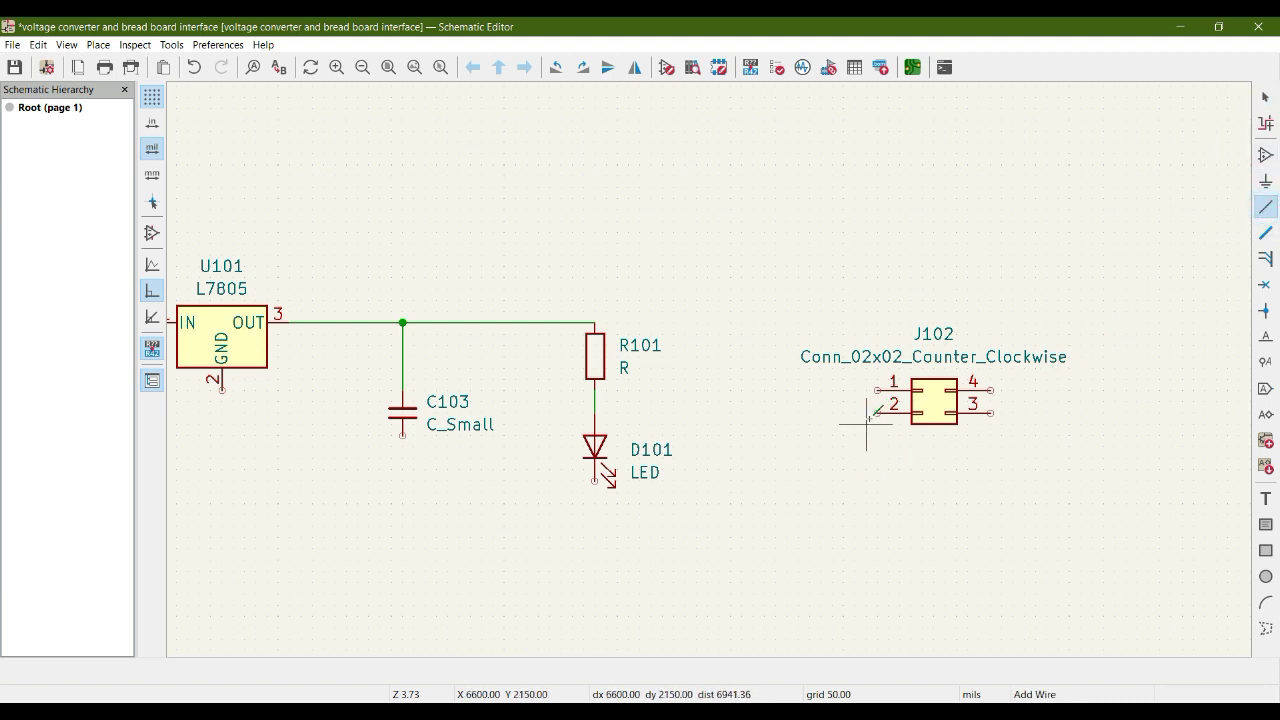
{"action": "left_click", "coordinate": [877, 389]}
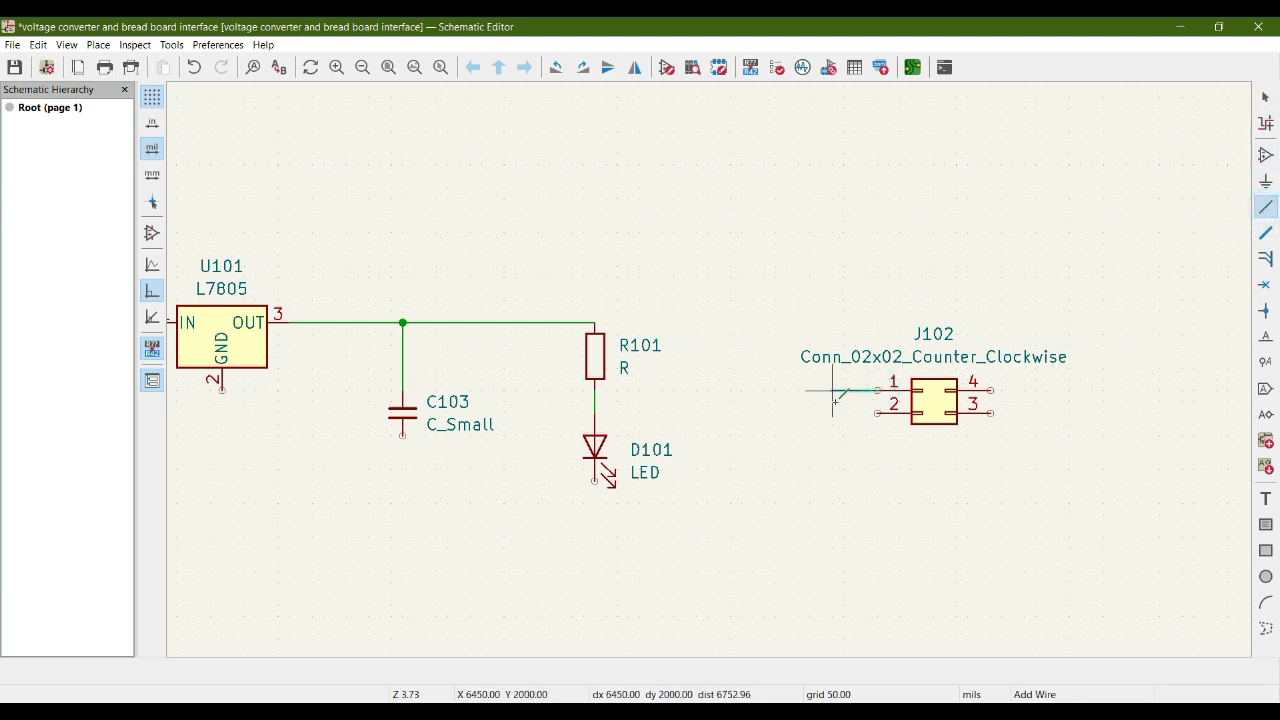
{"action": "left_click", "coordinate": [843, 412]}
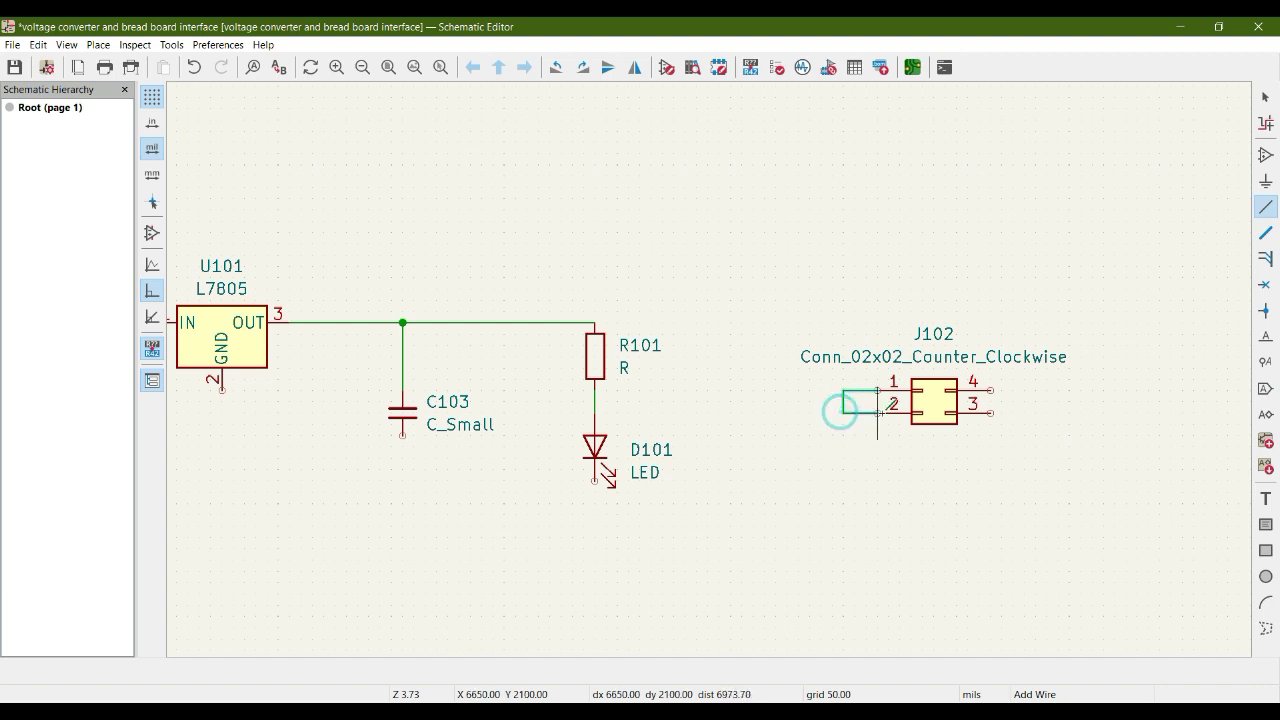
{"action": "left_click", "coordinate": [877, 412]}
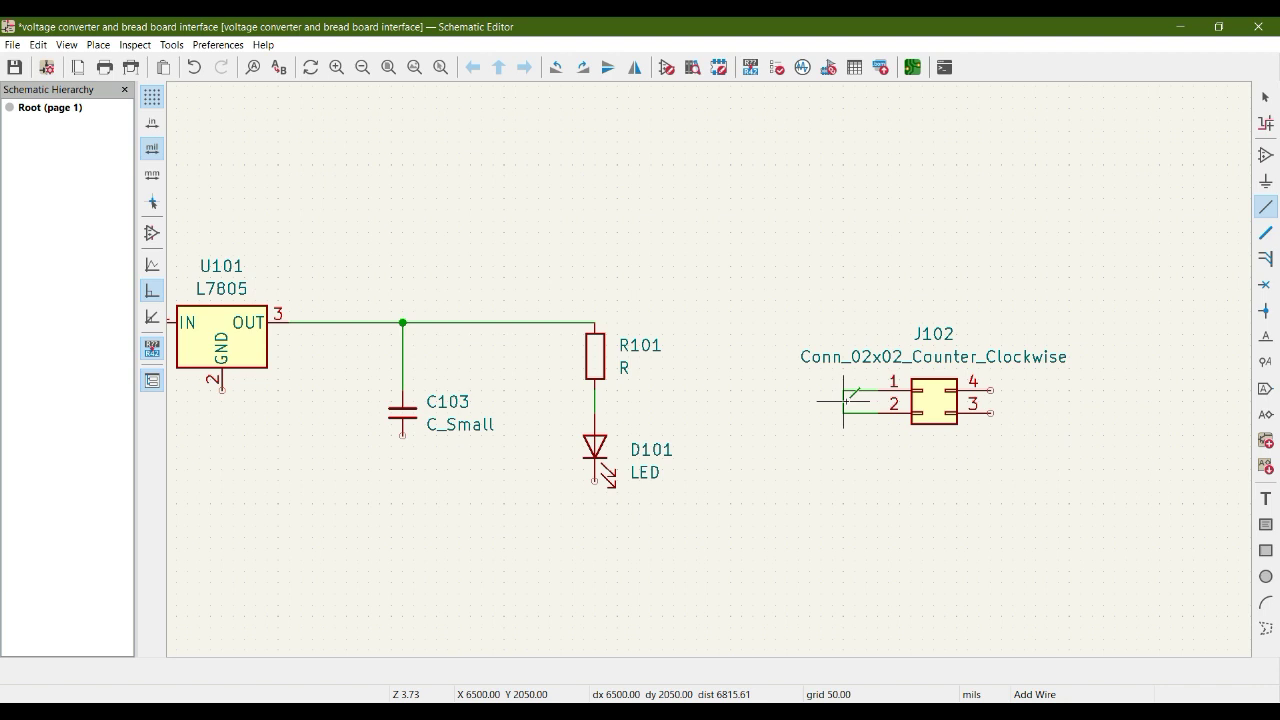
Wire the bridge joining J102 pins 1 and 2 to the upper pin of resistor R101.
{"action": "left_click", "coordinate": [843, 401]}
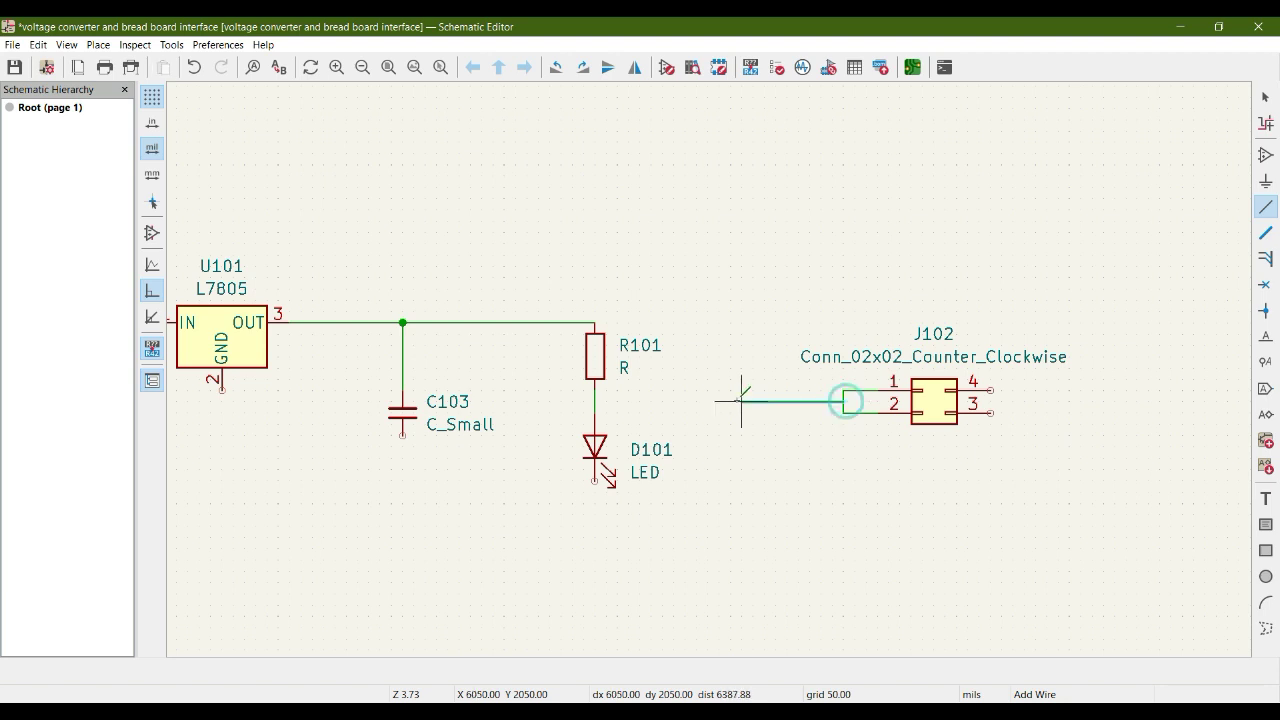
{"action": "left_click", "coordinate": [696, 320]}
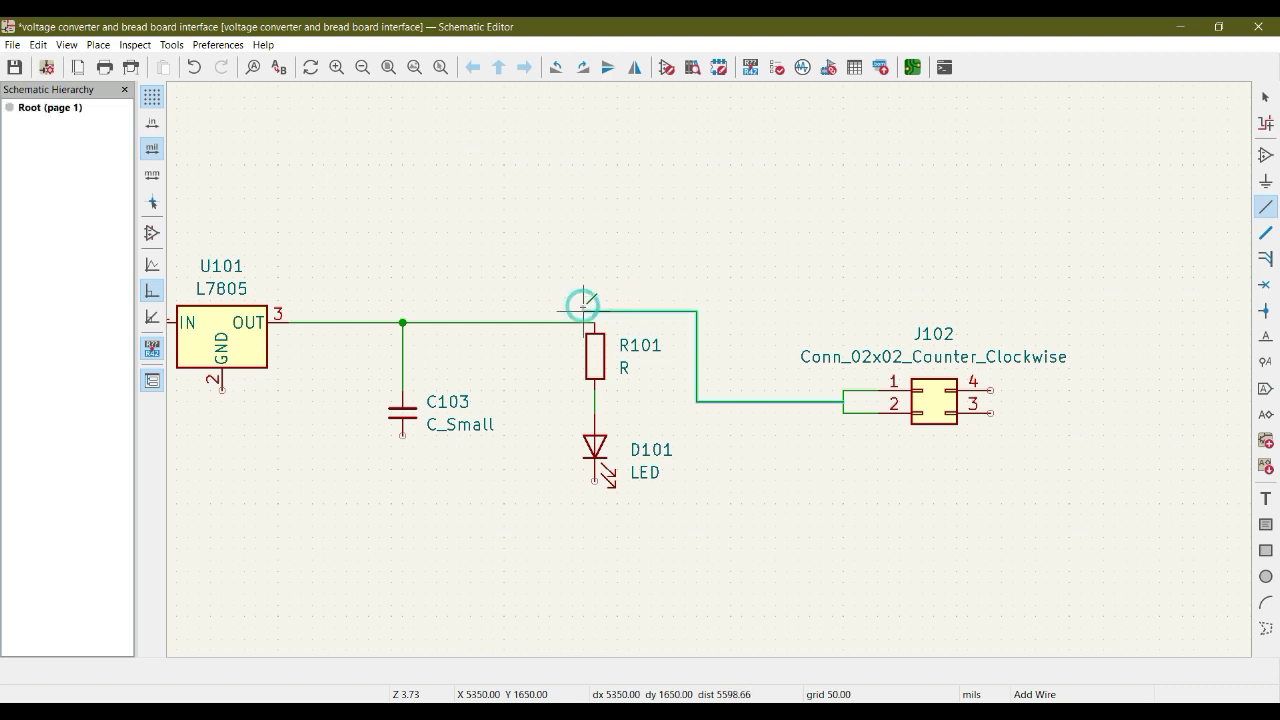
{"action": "left_click", "coordinate": [596, 320]}
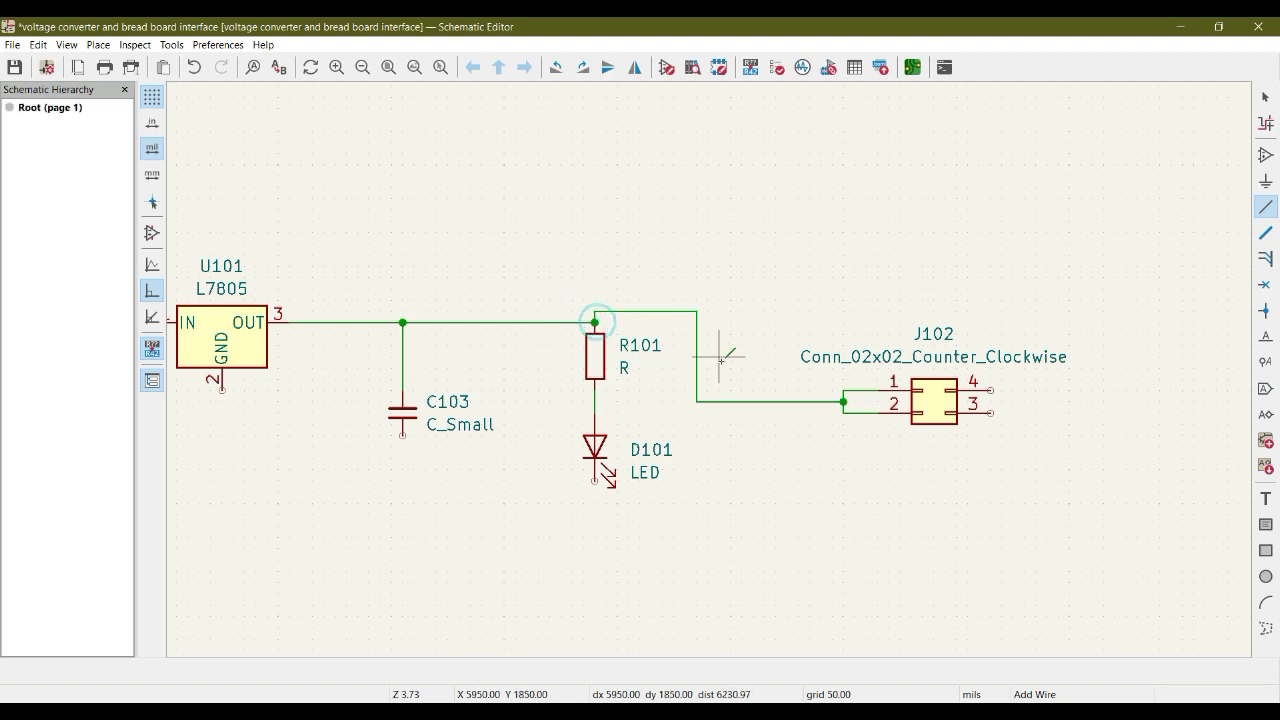
{"action": "scroll", "coordinate": [794, 451], "scroll_direction": "down", "scroll_amount": 3}
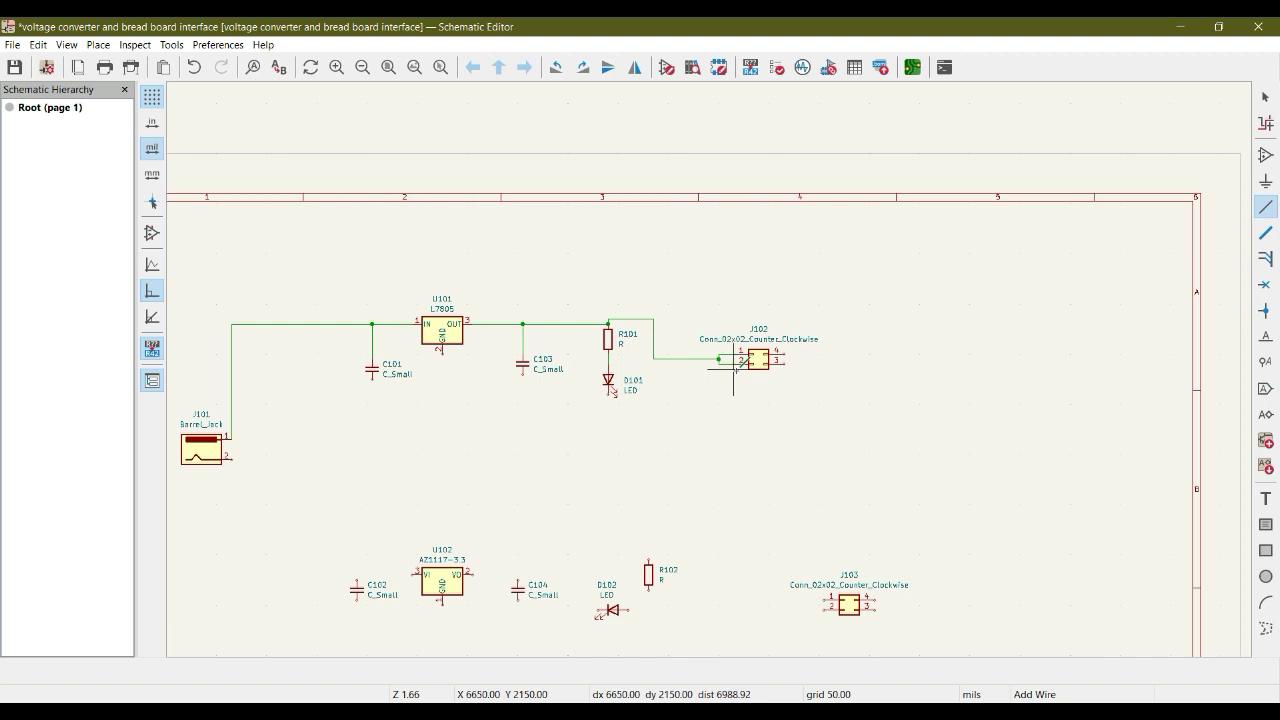
{"action": "scroll", "coordinate": [709, 369], "scroll_direction": "up", "scroll_amount": 2}
{"action": "left_click", "coordinate": [719, 358]}
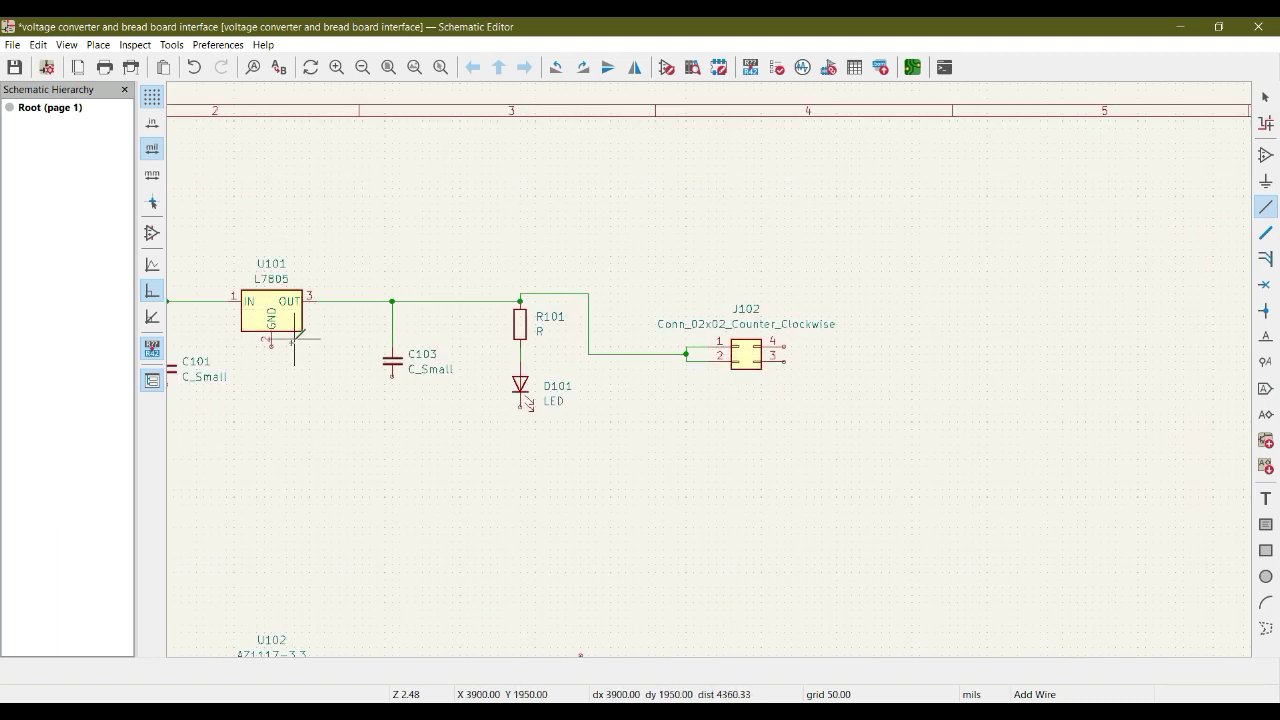
{"action": "scroll", "coordinate": [580, 495], "scroll_direction": "down", "scroll_amount": 2}
{"action": "middle_click_drag", "start_coordinate": [686, 343], "coordinate": [694, 449]}
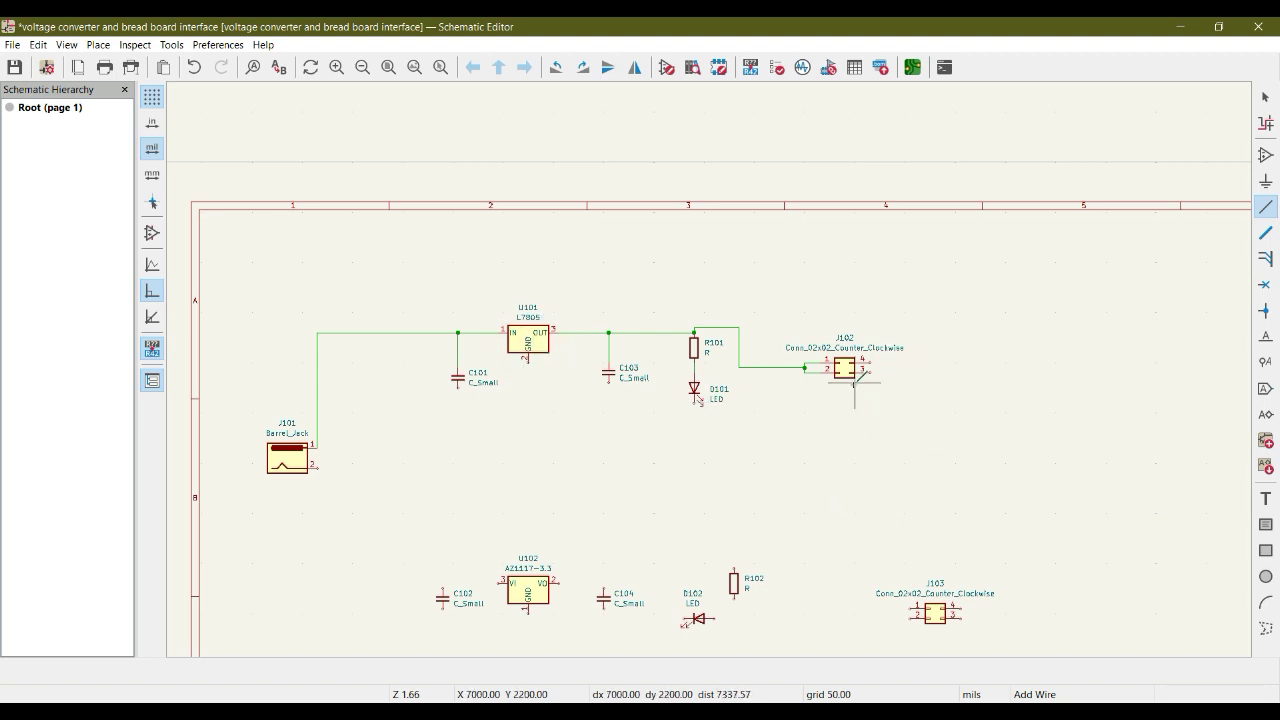
{"action": "key", "text": "Escape"}
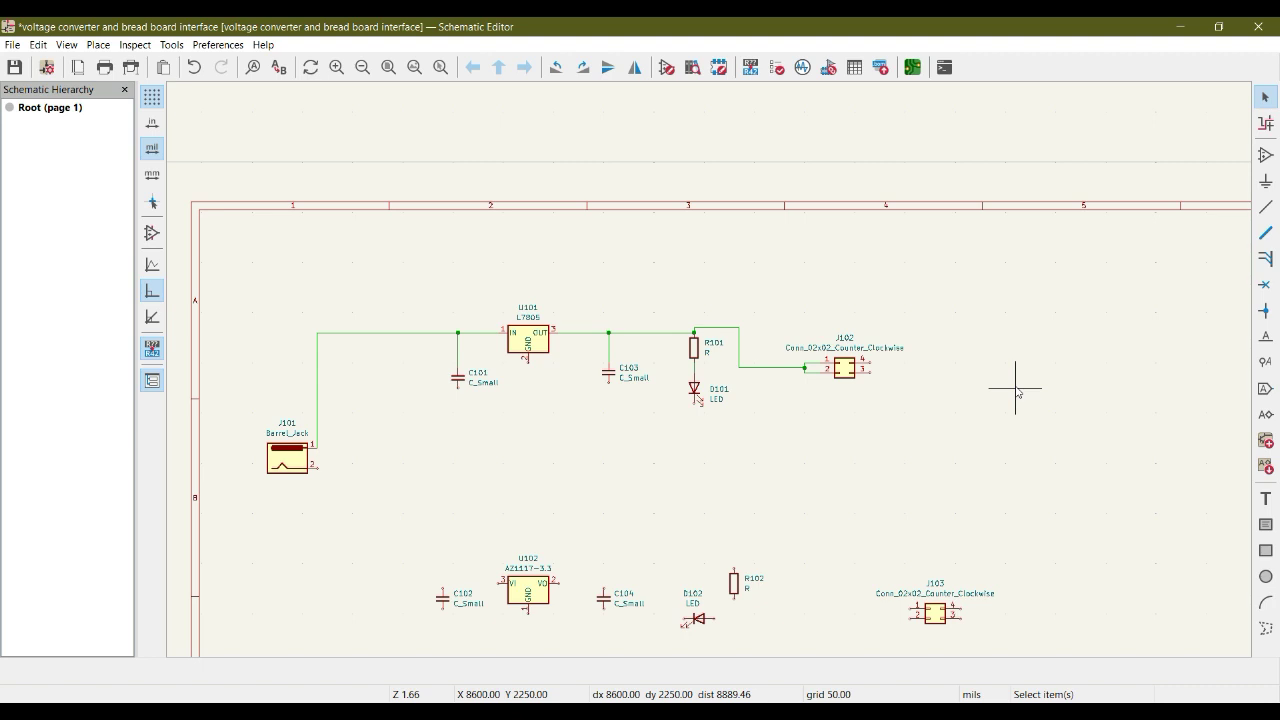
Place a GND power symbol from the power library directly below capacitor C101.
{"action": "left_click", "coordinate": [1271, 184]}
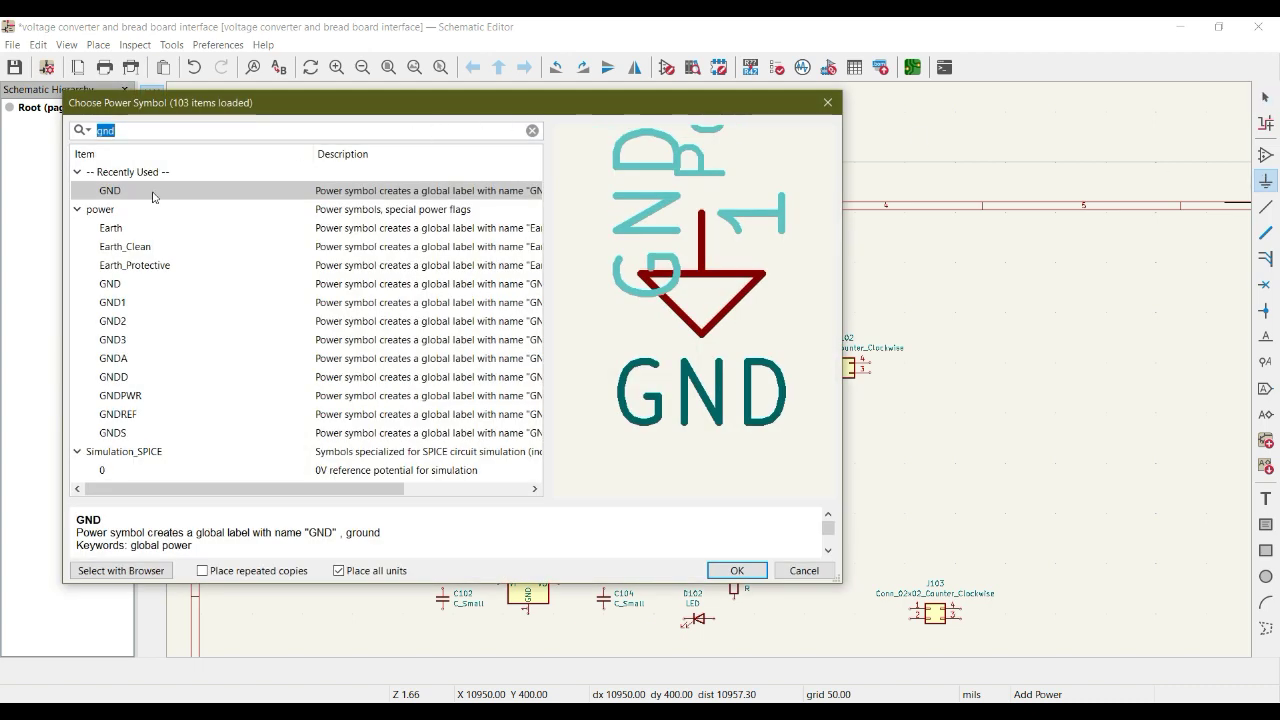
{"action": "left_click", "coordinate": [140, 135]}
{"action": "type", "text": "GND"}
{"action": "left_click", "coordinate": [112, 286]}
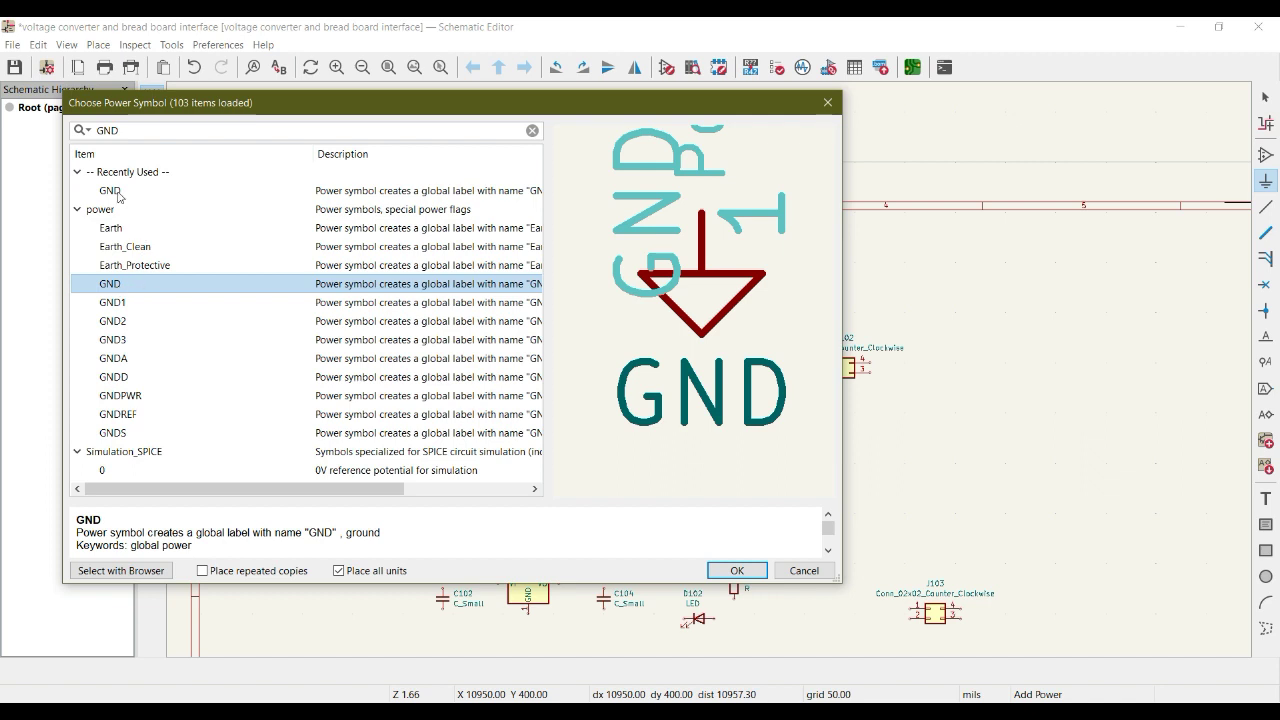
{"action": "double_click", "coordinate": [129, 288]}
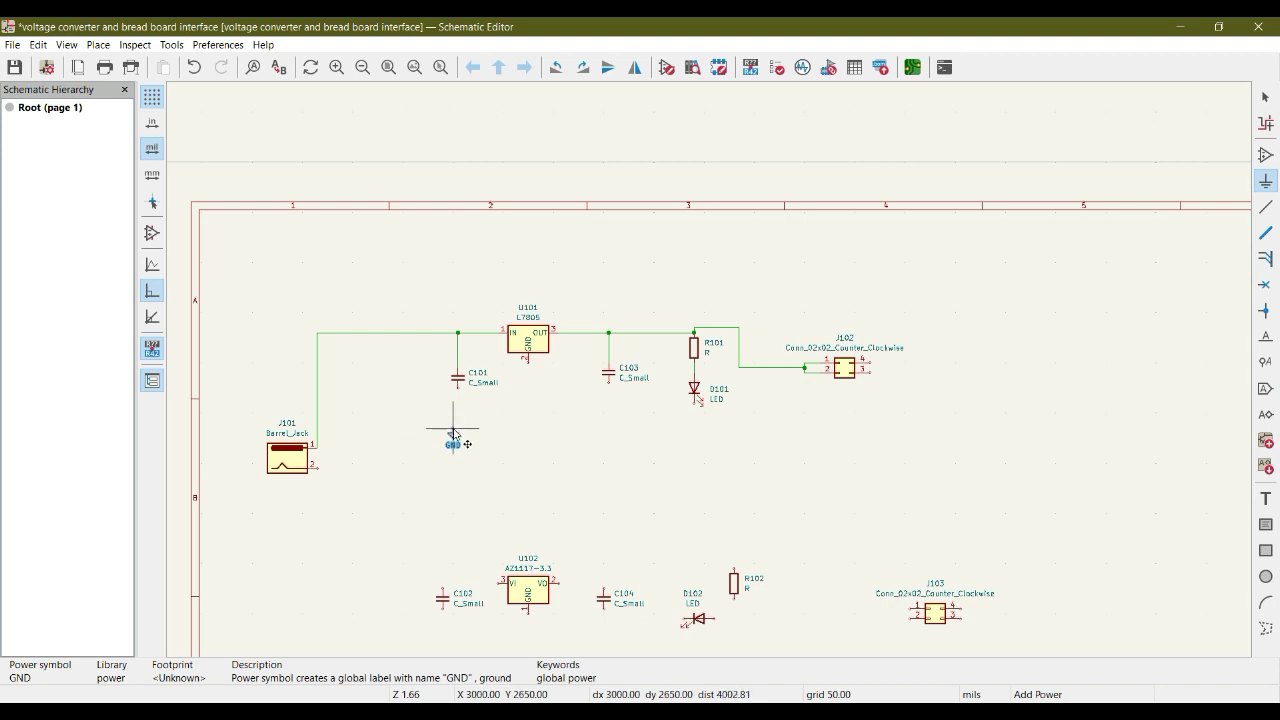
{"action": "left_click", "coordinate": [458, 430]}
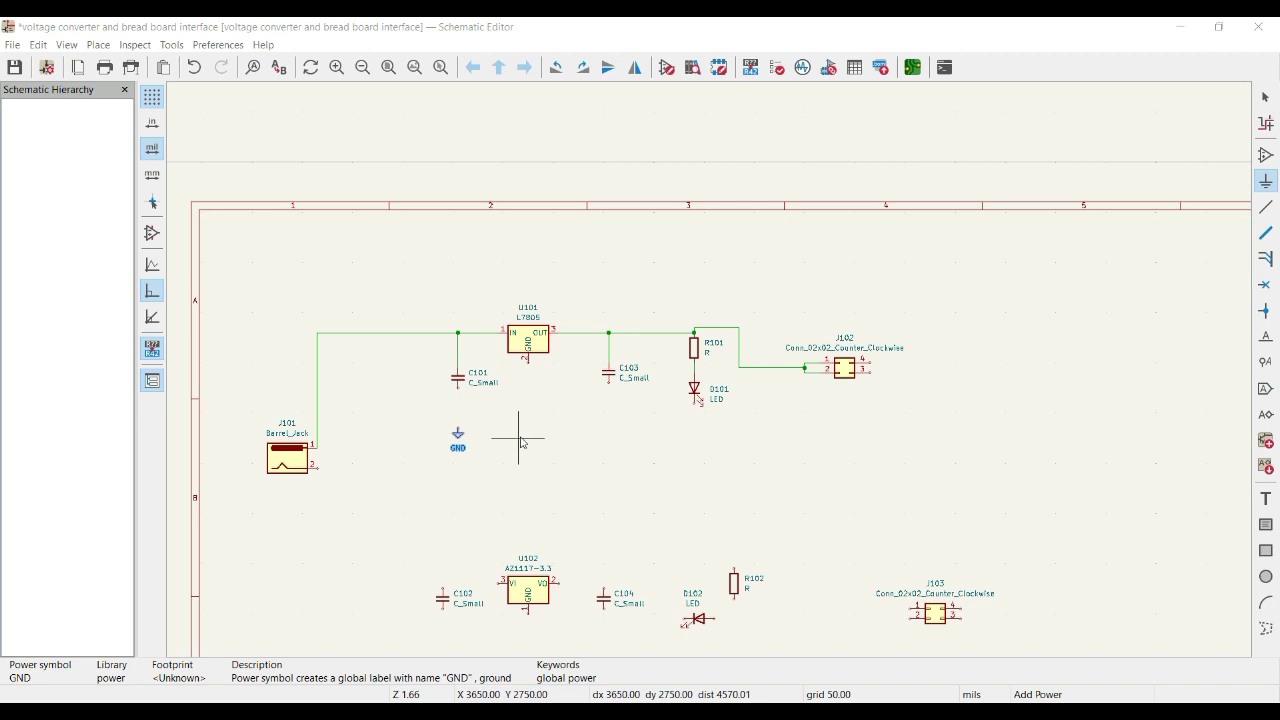
Place a GND power symbol directly below the GND pin of the L7805 regulator U101.
{"action": "left_click", "coordinate": [518, 436]}
{"action": "double_click", "coordinate": [157, 191]}
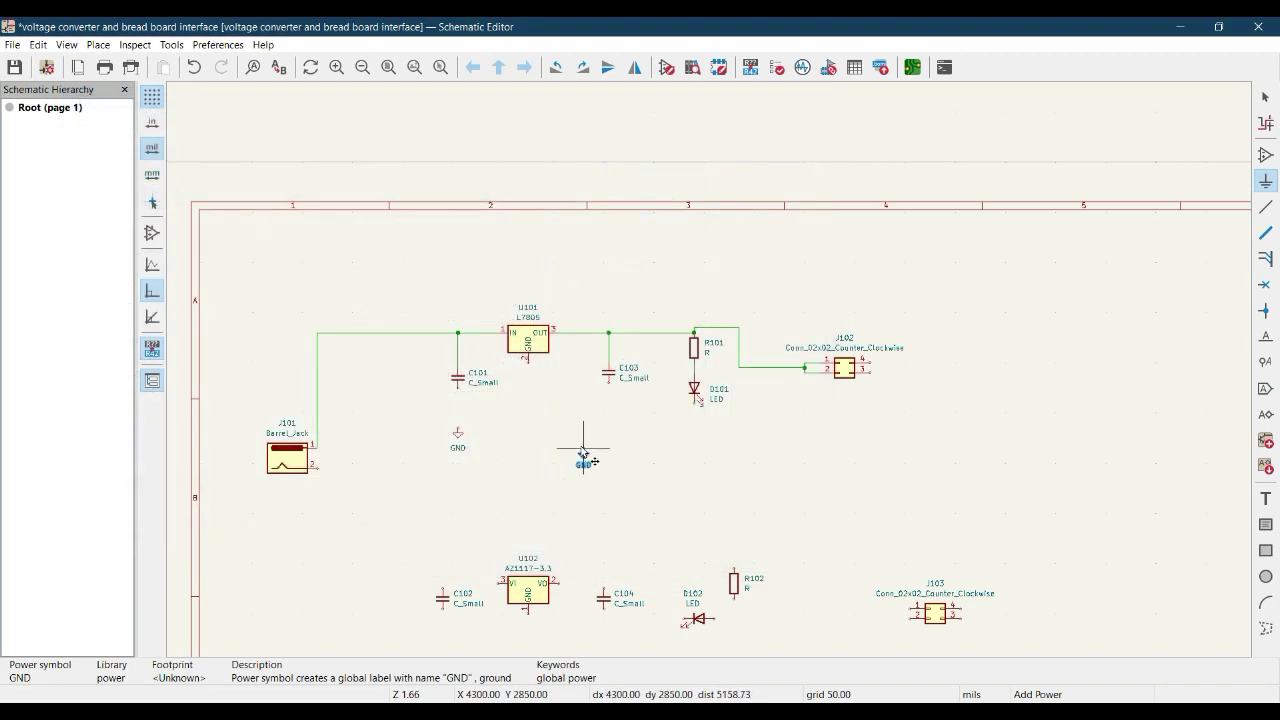
{"action": "left_click", "coordinate": [531, 433]}
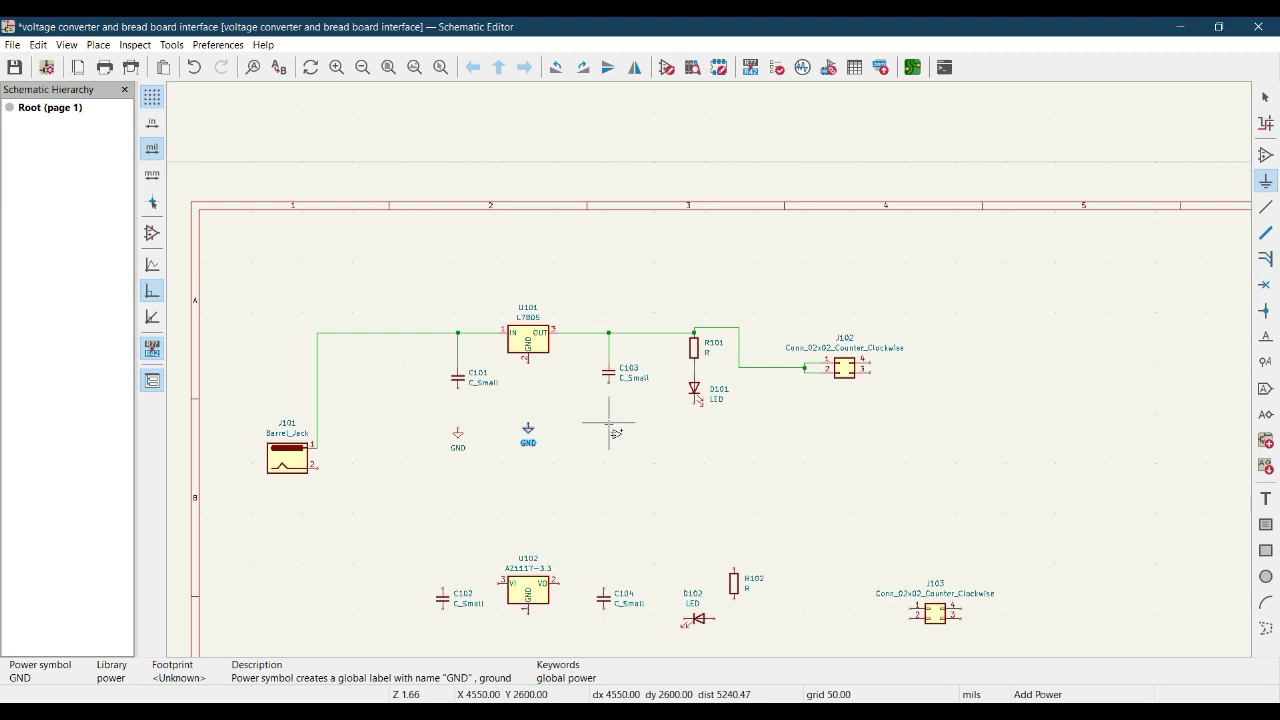
{"action": "key", "text": "Escape"}
Duplicate the GND symbol below U101 and place copies directly below capacitor C103 and LED D101.
{"action": "left_click_drag", "start_coordinate": [570, 413], "coordinate": [516, 452]}
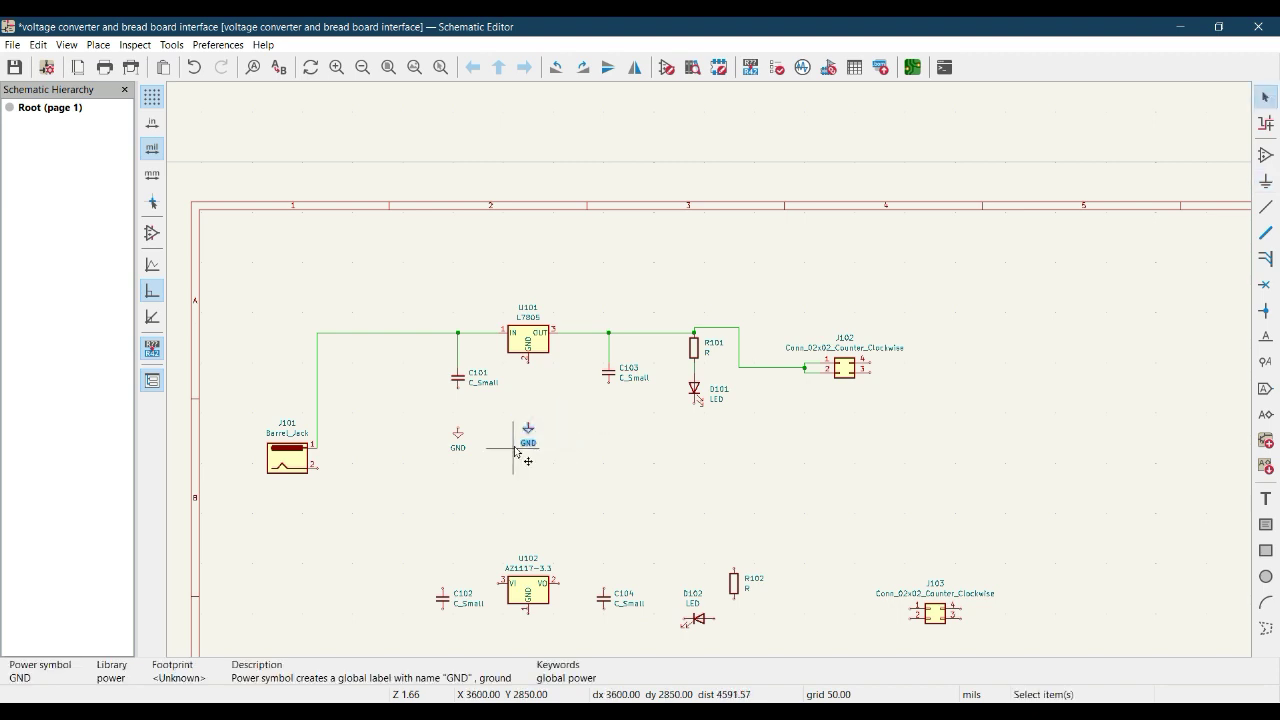
{"action": "key", "text": "ctrl+d"}
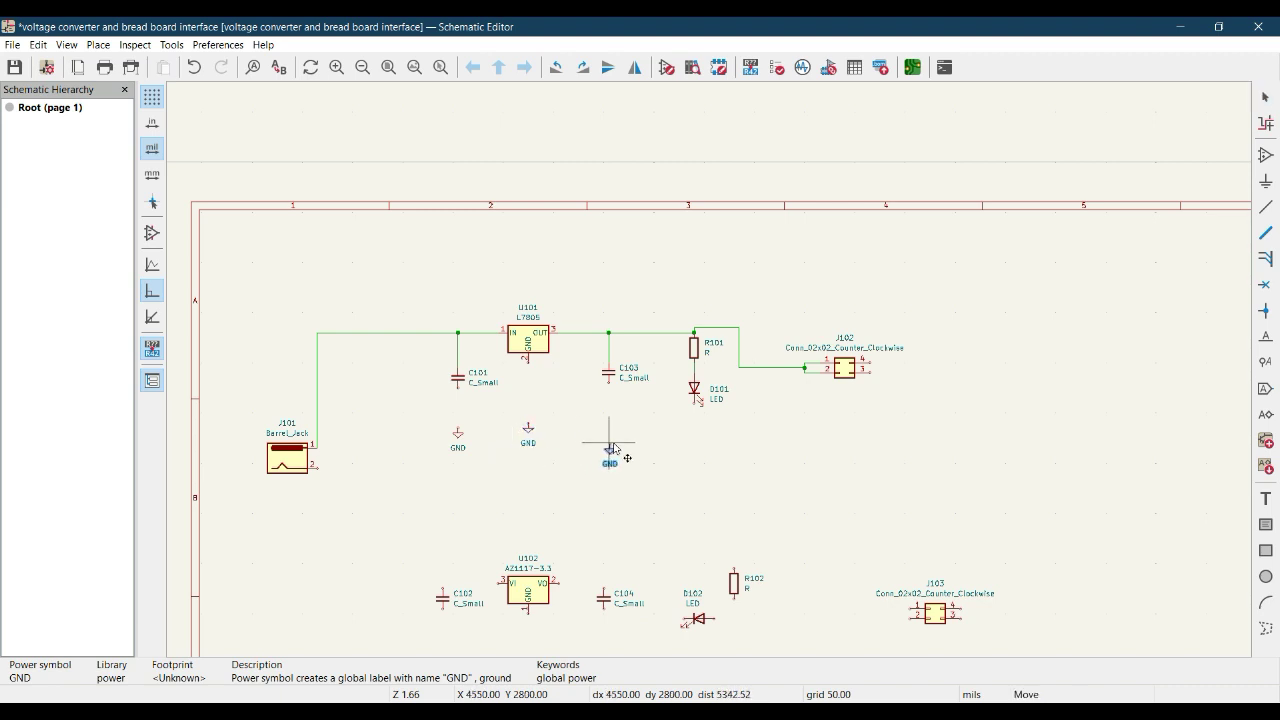
{"action": "left_click", "coordinate": [608, 436]}
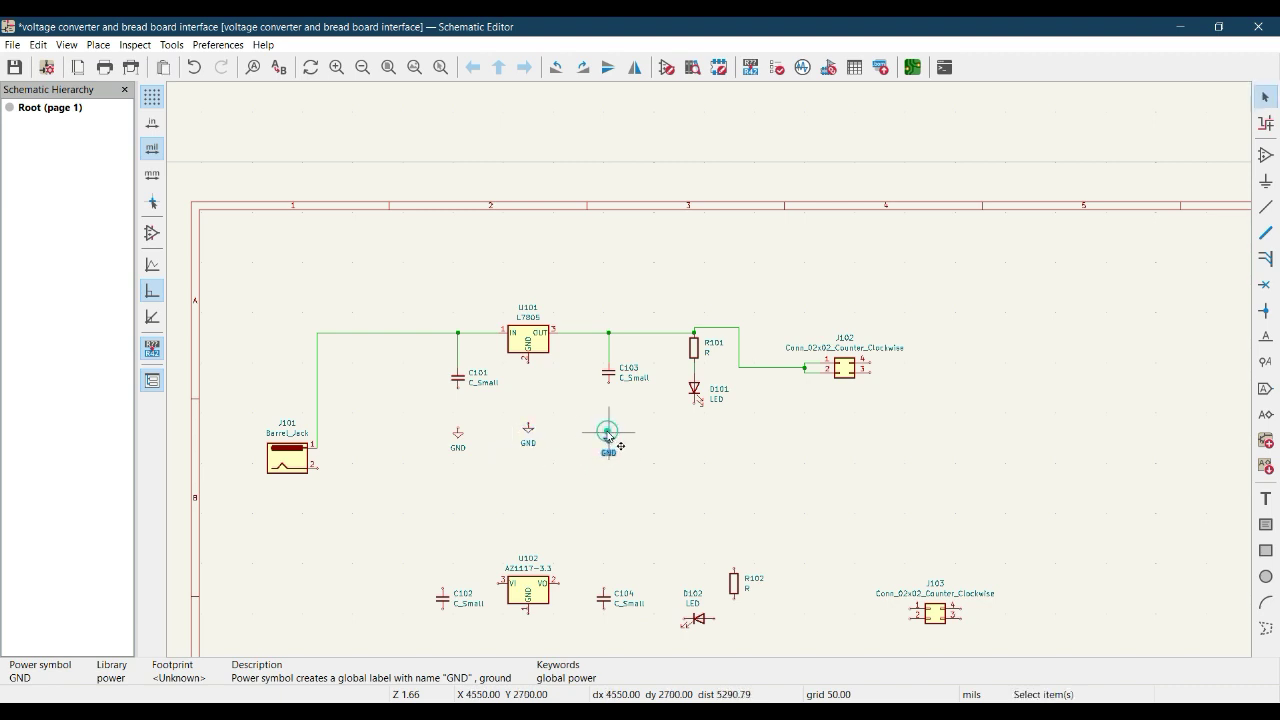
{"action": "key", "text": "ctrl+d"}
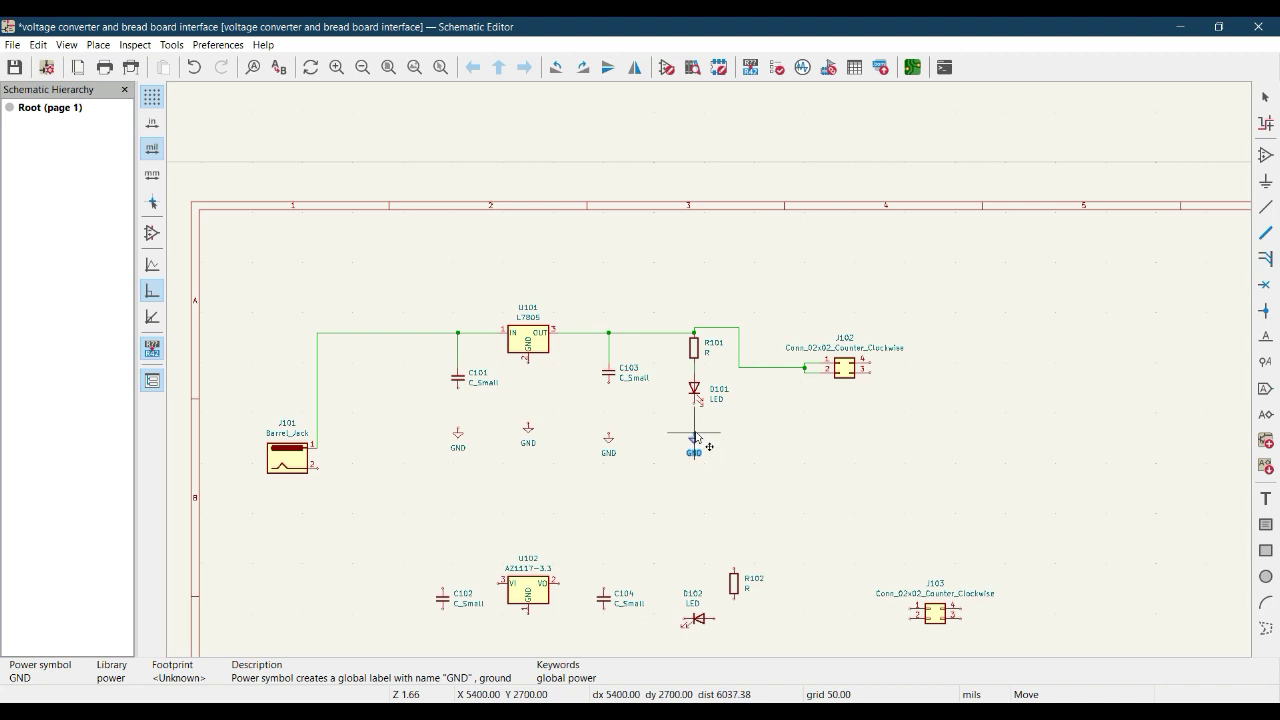
{"action": "left_click", "coordinate": [694, 436]}
Duplicate the GND symbol for the connectors, placing one copy below the pin 3 and 4 side of J102 and one below barrel jack J101's pin 2.
{"action": "key", "text": "ctrl+d"}
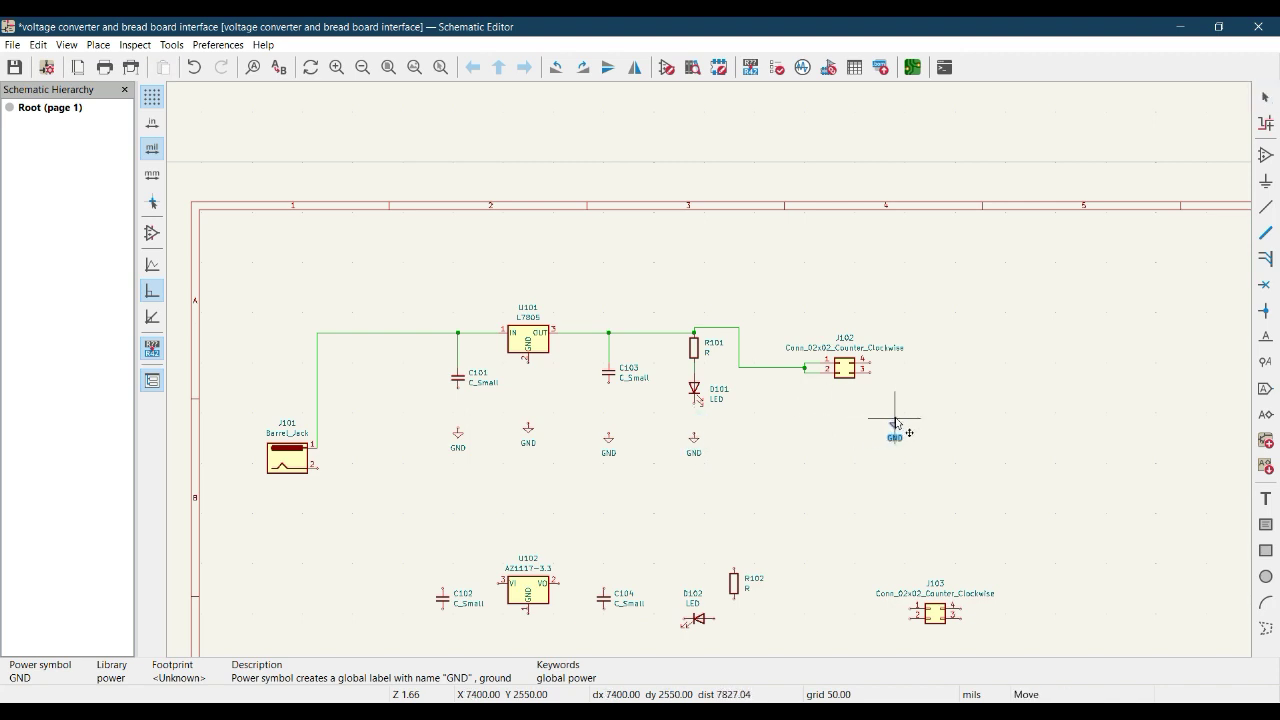
{"action": "left_click", "coordinate": [900, 420]}
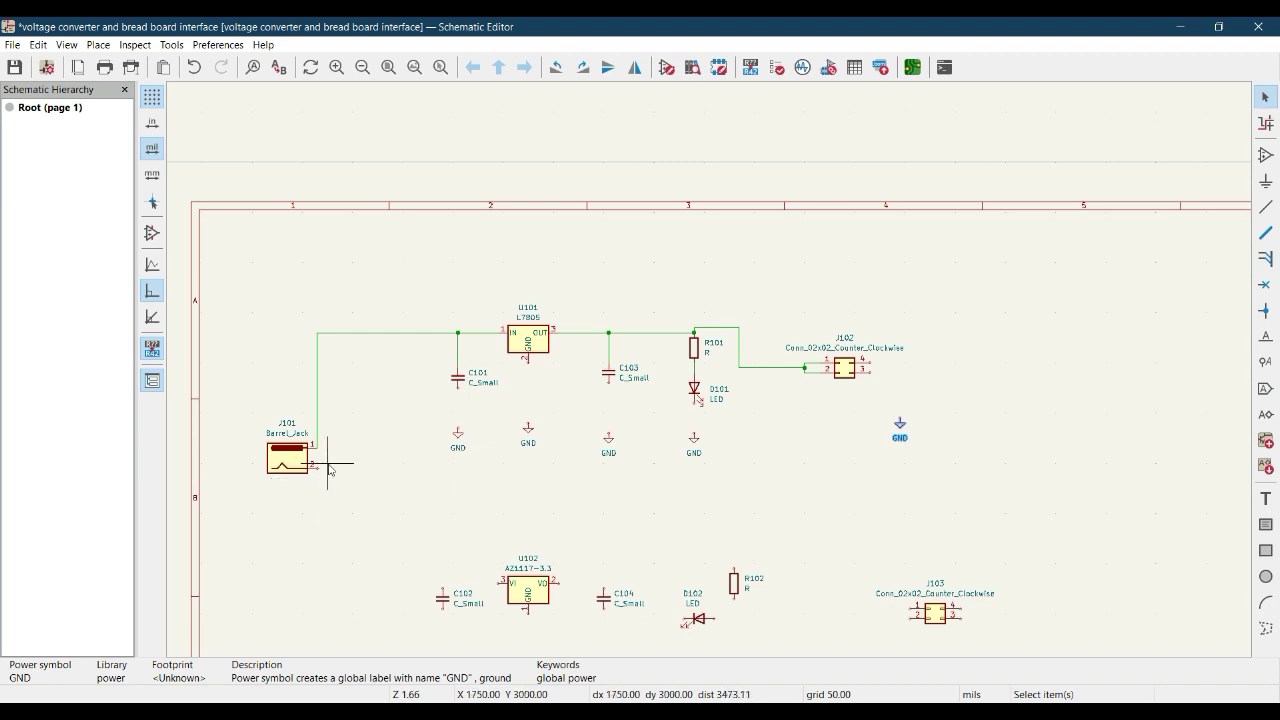
{"action": "key", "text": "ctrl+d"}
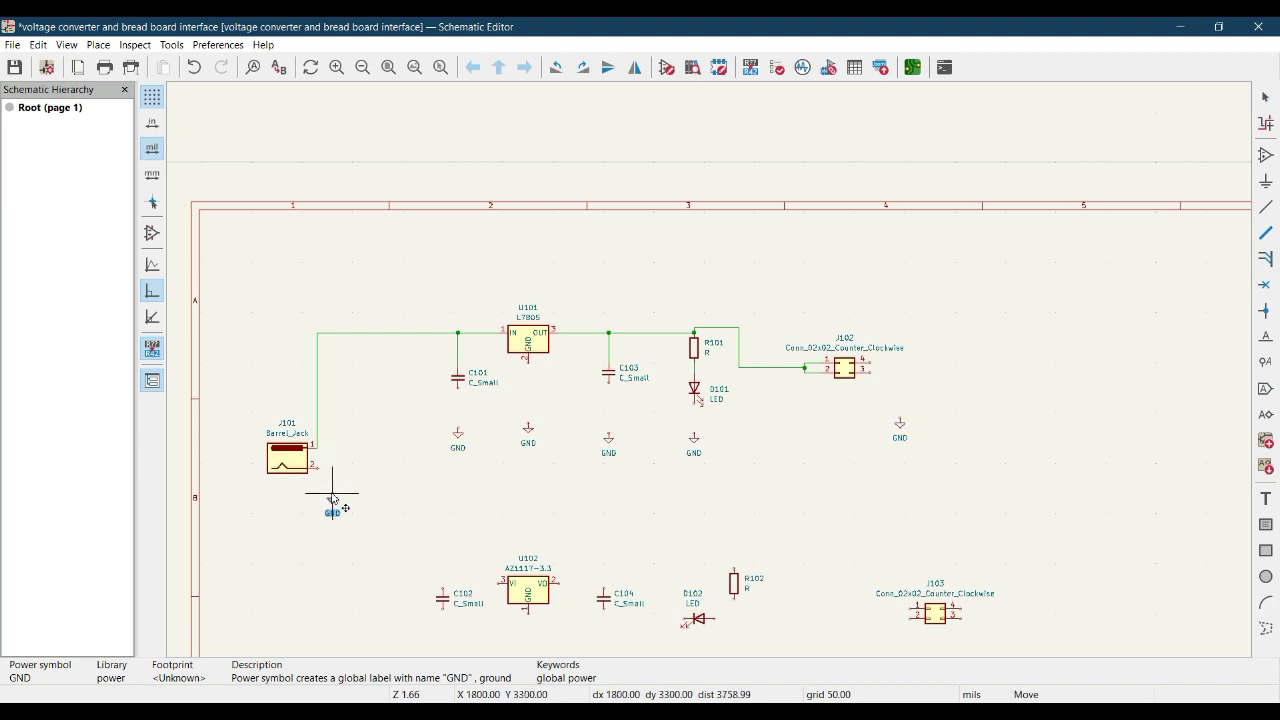
{"action": "left_click", "coordinate": [332, 495]}
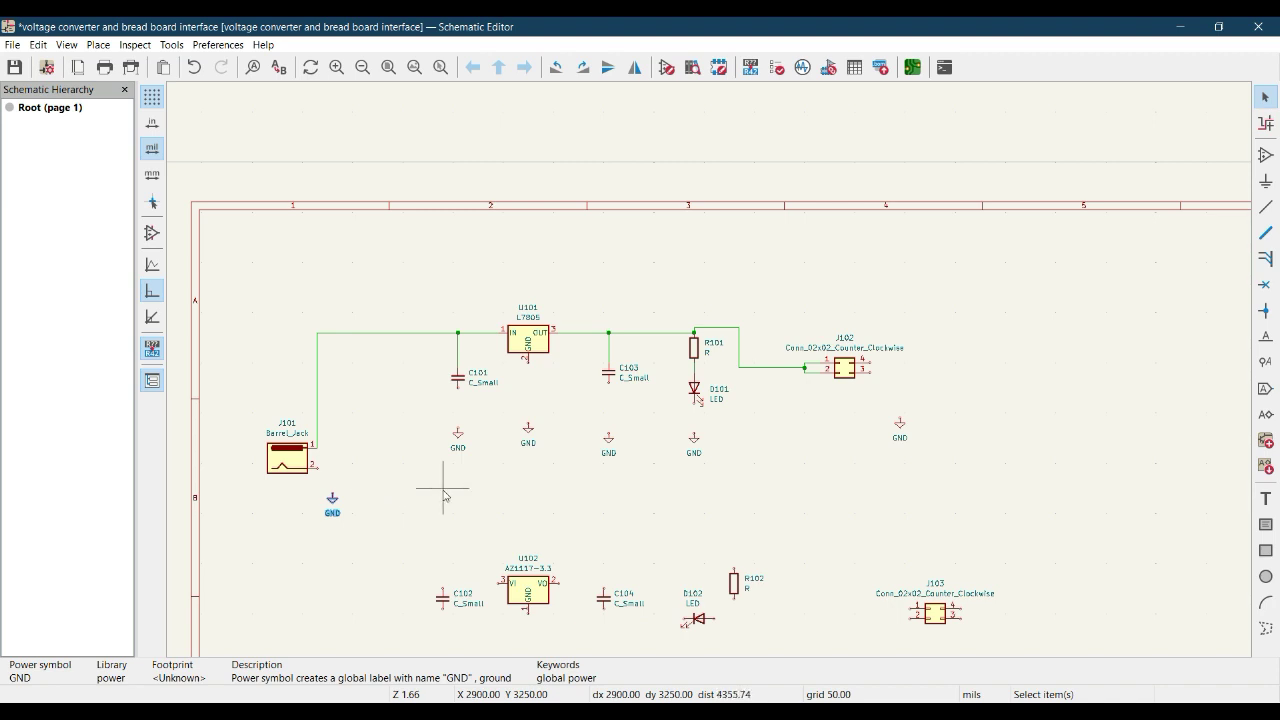
Wire pin 2 of barrel jack J101 to the GND symbol just below it.
{"action": "middle_click_drag", "start_coordinate": [377, 483], "coordinate": [443, 480]}
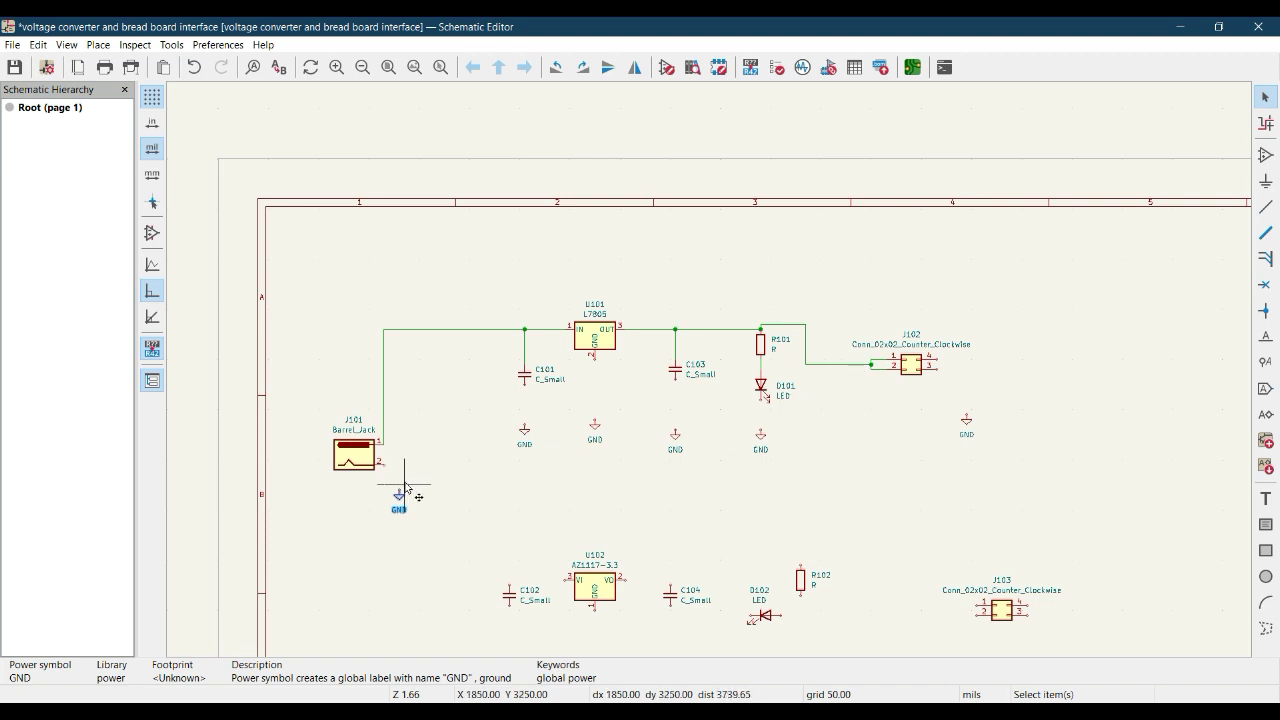
{"action": "scroll", "coordinate": [405, 489], "scroll_direction": "up", "scroll_amount": 3}
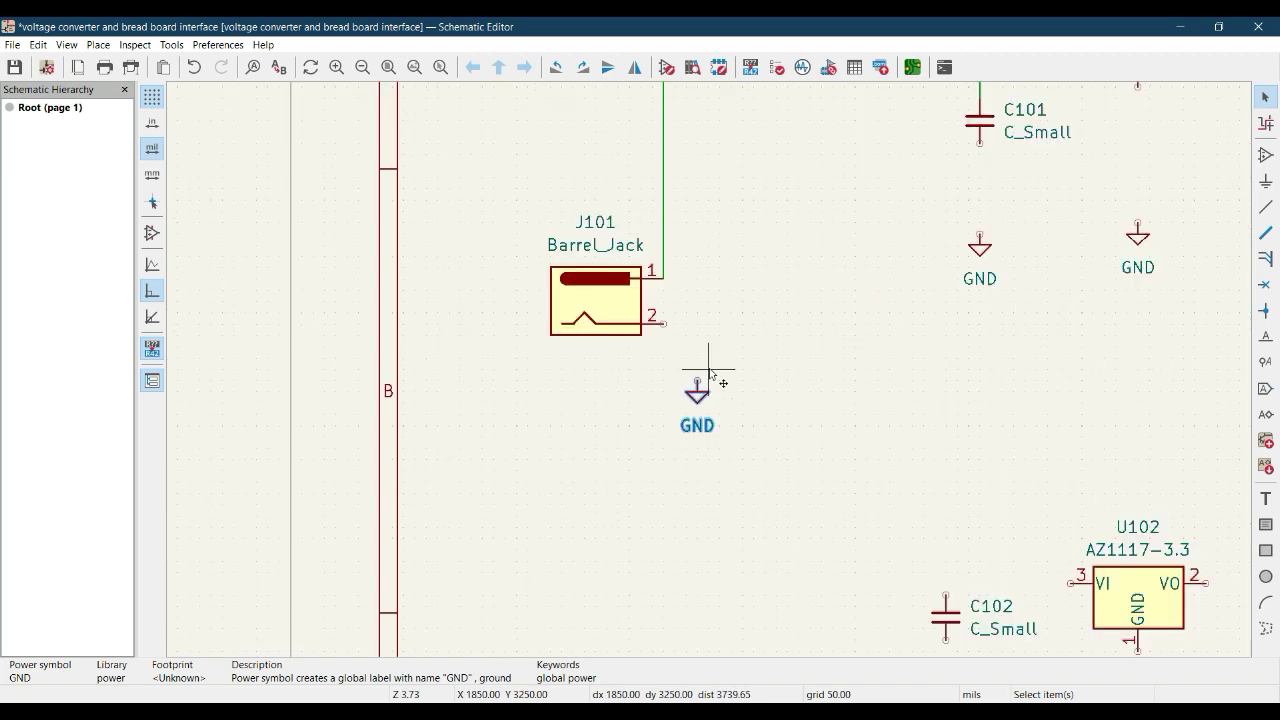
{"action": "left_click", "coordinate": [663, 323]}
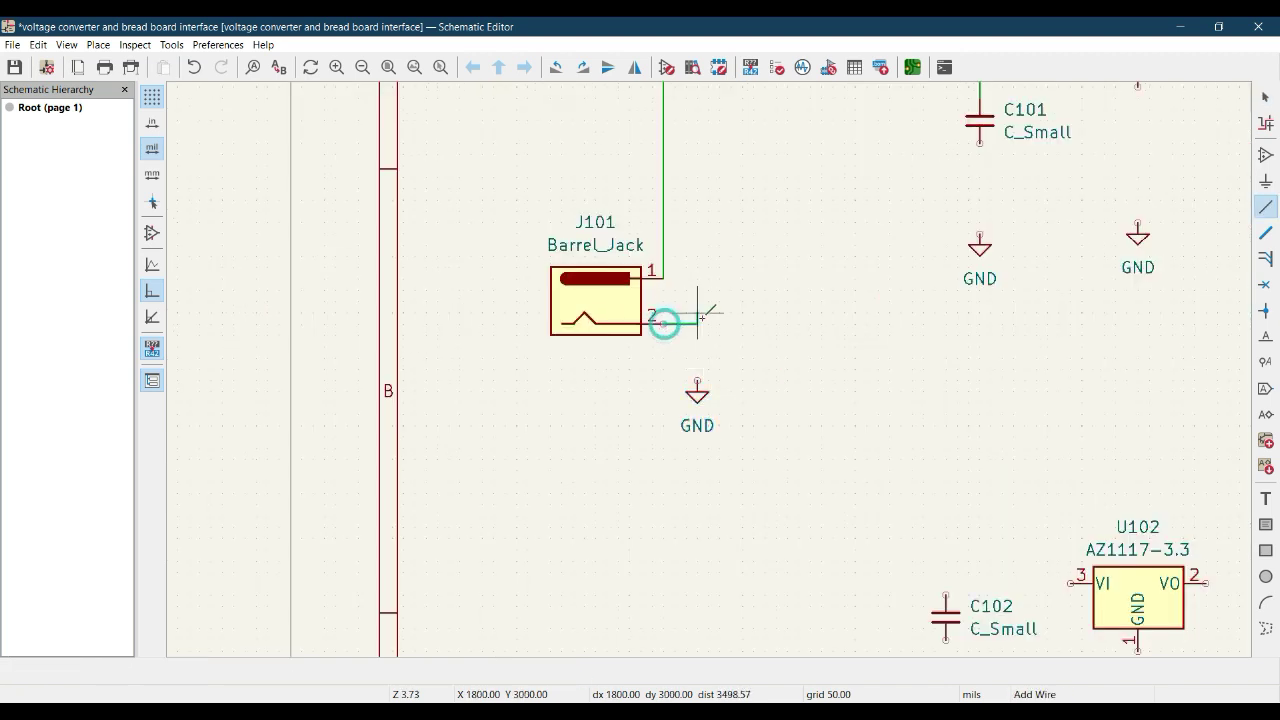
{"action": "left_click", "coordinate": [697, 380]}
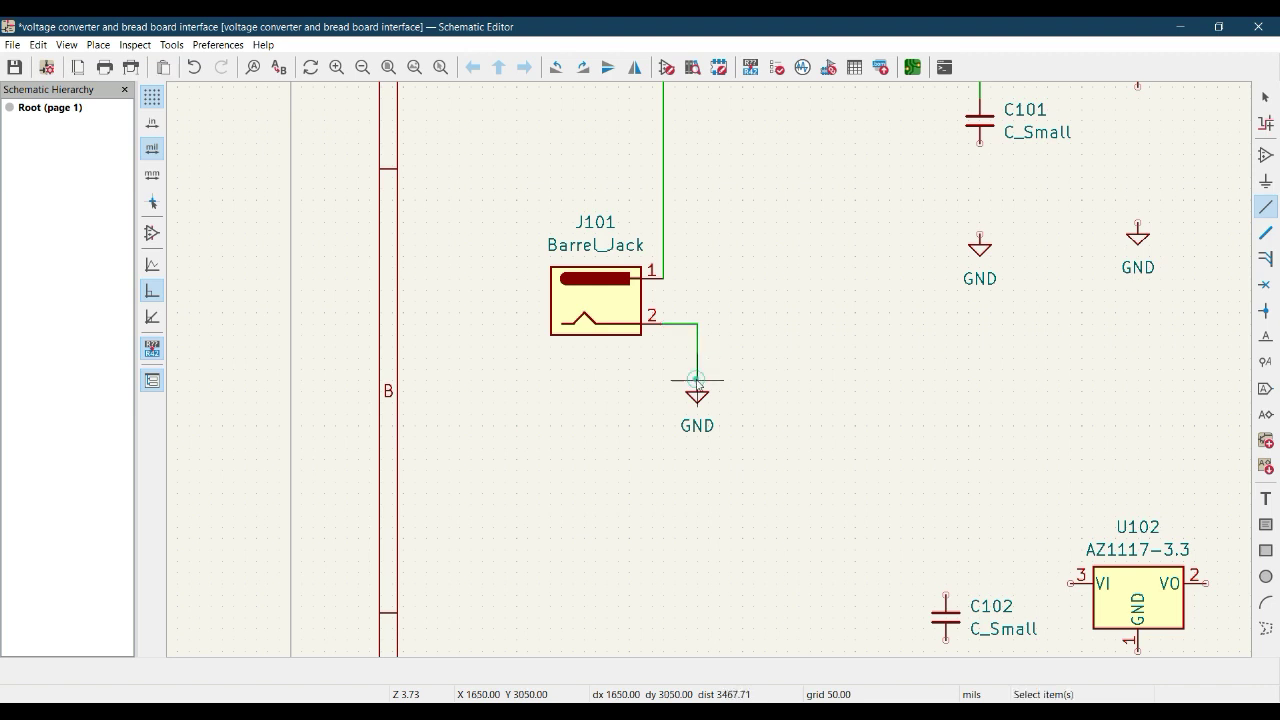
{"action": "key", "text": "Escape"}
Wire the lower pin of capacitor C101 and pin 2 of regulator U101 straight down to their GND symbols.
{"action": "middle_click_drag", "start_coordinate": [1022, 359], "coordinate": [808, 392]}
{"action": "middle_click_drag", "start_coordinate": [732, 410], "coordinate": [611, 501]}
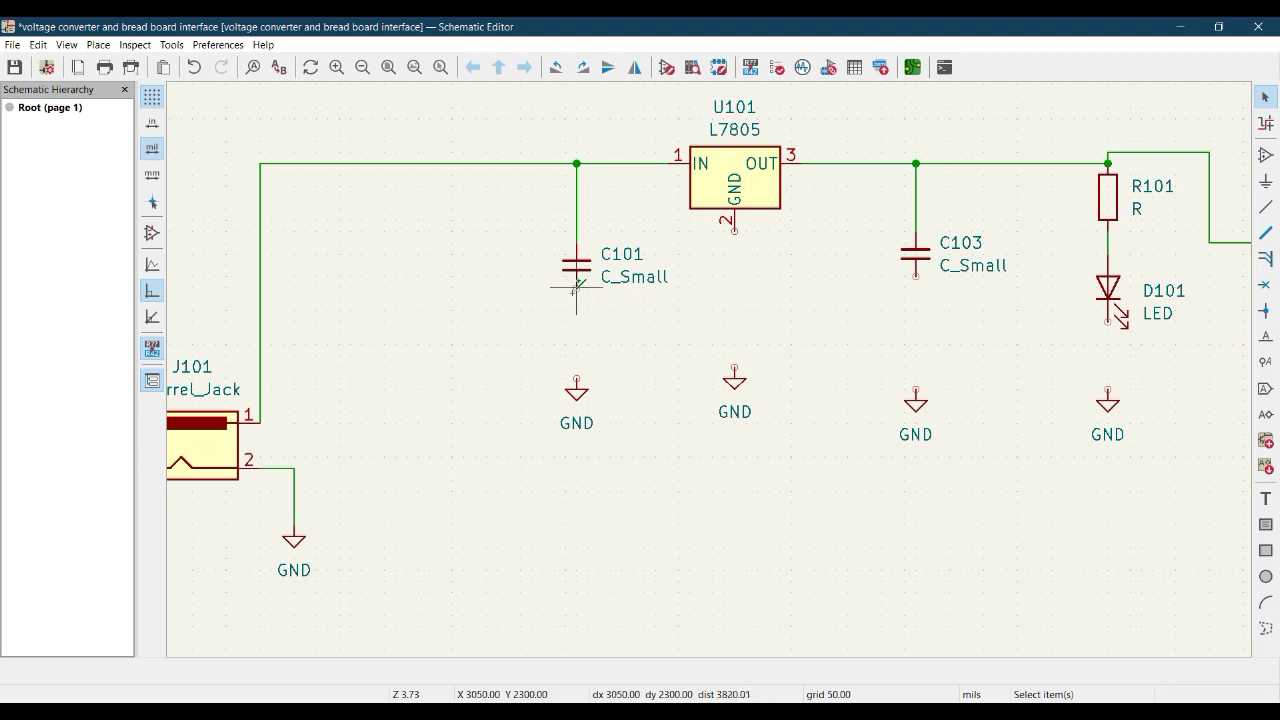
{"action": "key", "text": "w"}
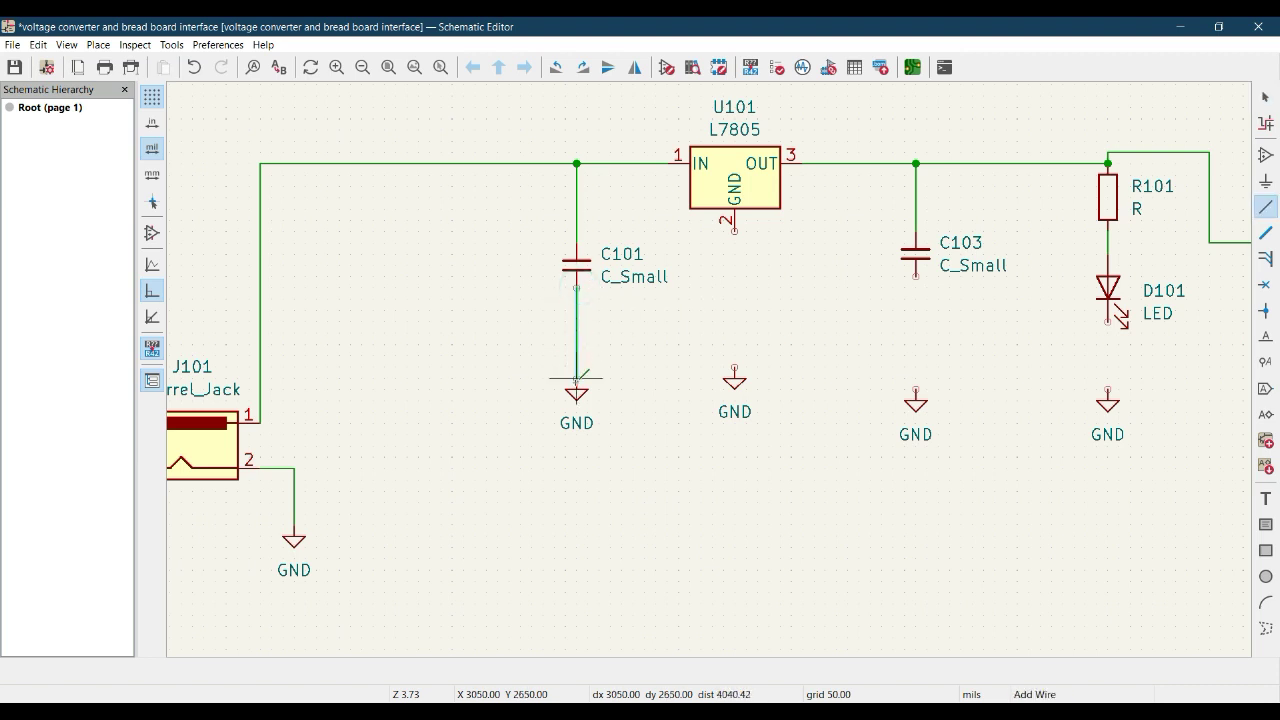
{"action": "left_click", "coordinate": [576, 379]}
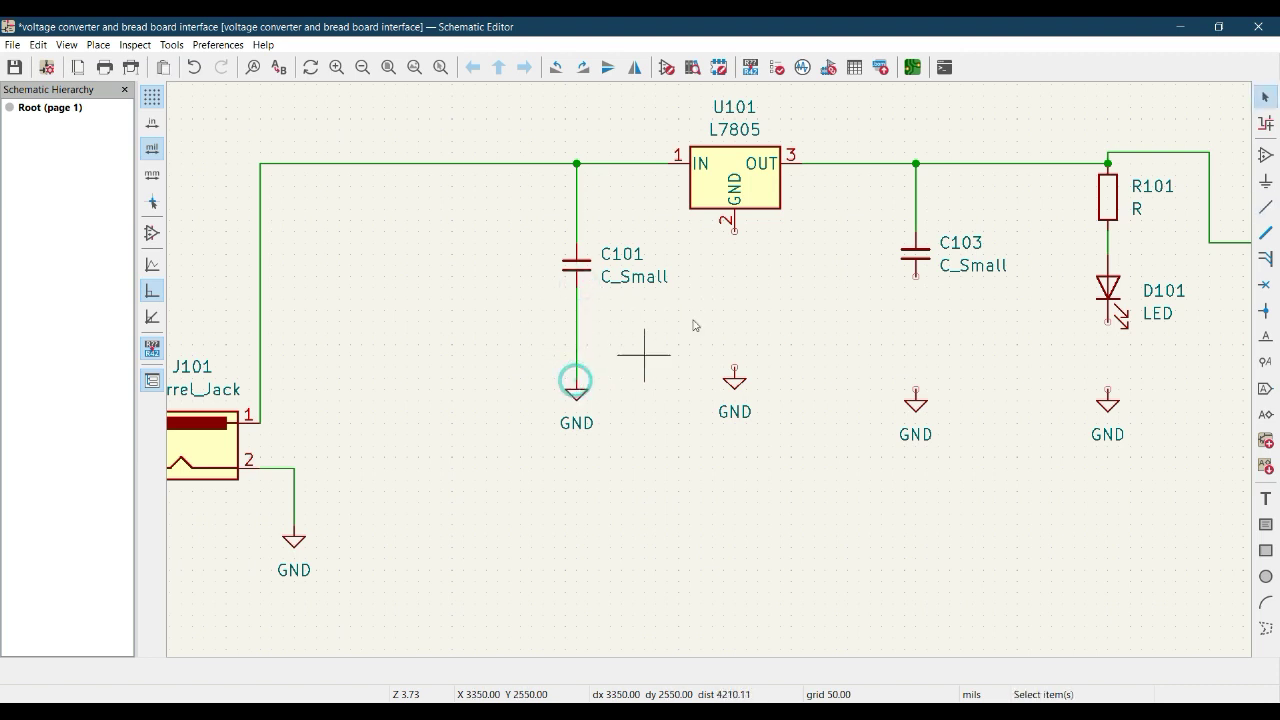
{"action": "left_click", "coordinate": [735, 233]}
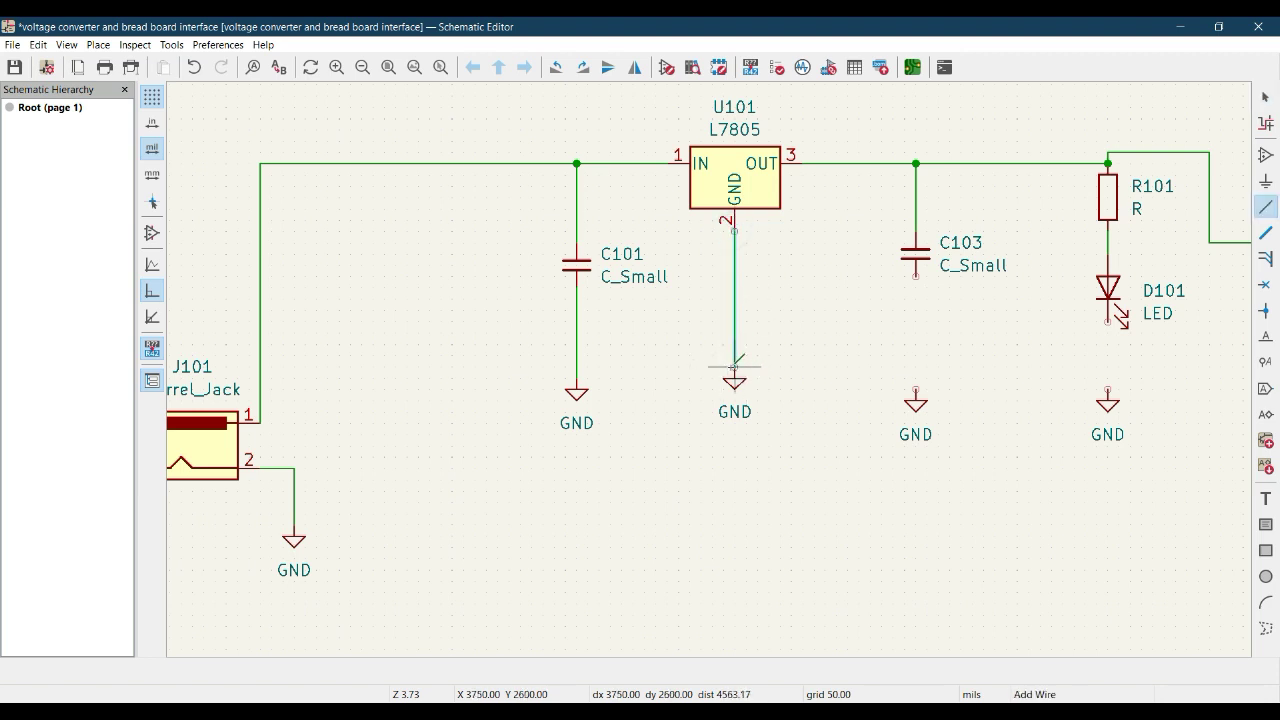
{"action": "left_click", "coordinate": [735, 367]}
{"action": "key", "text": "Escape"}
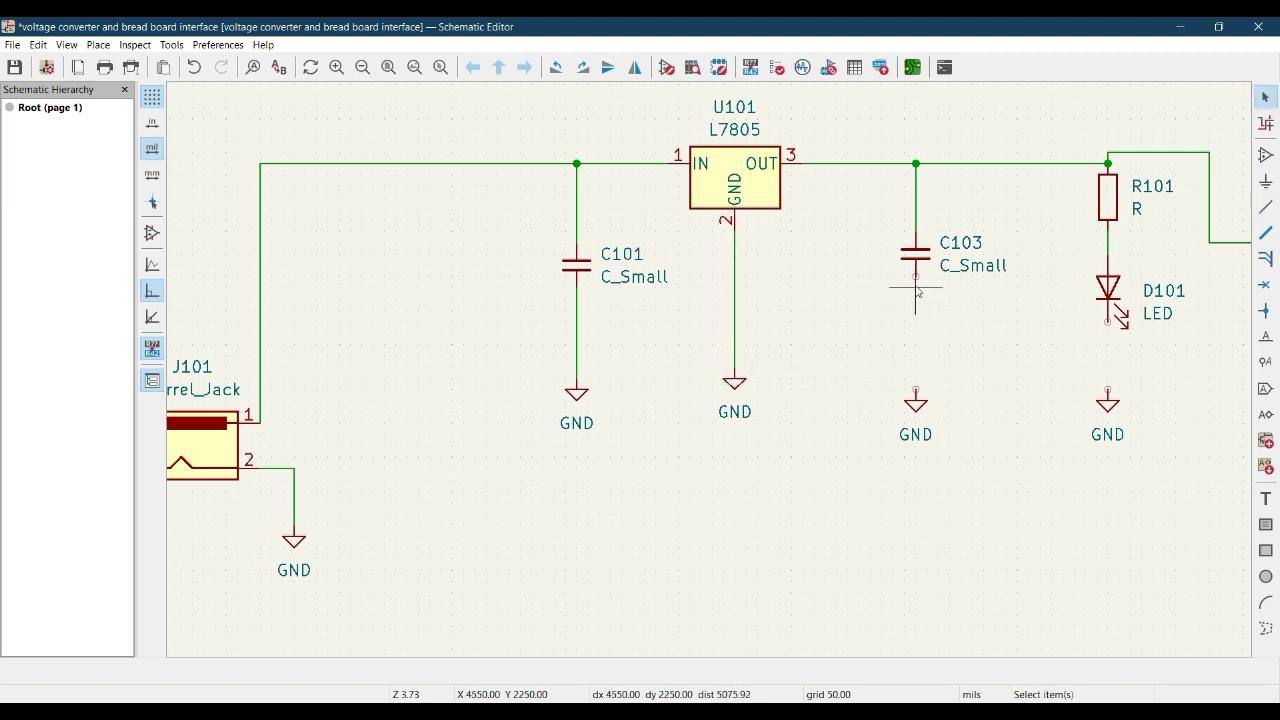
Wire the lower pins of capacitor C103 and LED D101 straight down to their GND symbols.
{"action": "key", "text": "w"}
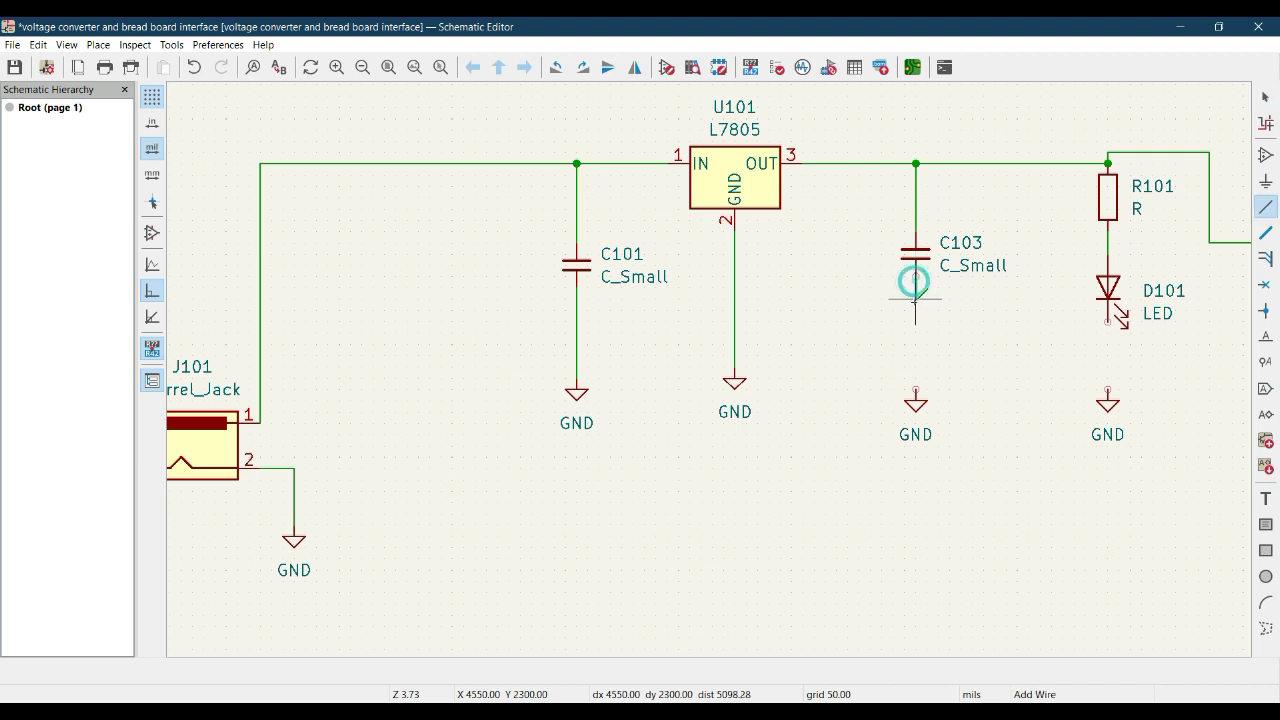
{"action": "left_click", "coordinate": [916, 389]}
{"action": "key", "text": "Escape"}
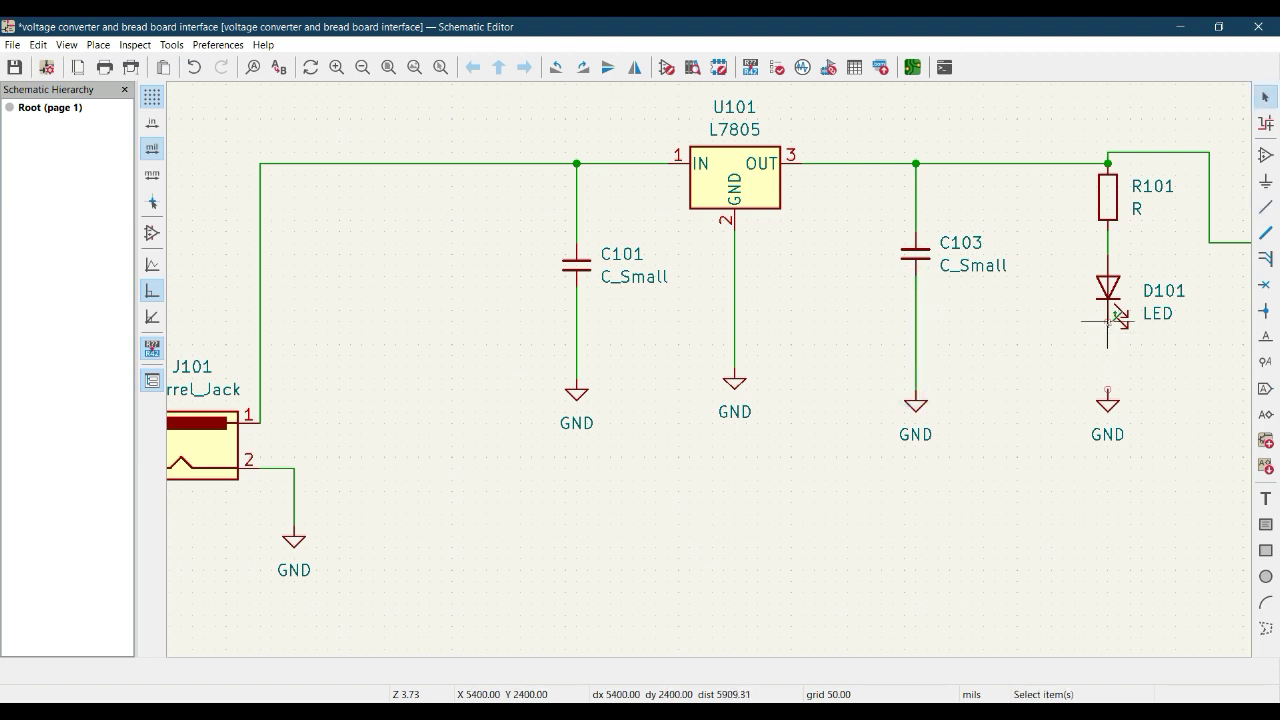
{"action": "key", "text": "w"}
{"action": "left_click", "coordinate": [1108, 389]}
{"action": "key", "text": "Escape"}
Wire pins 4 and 3 of connector J102 together with a short U-shaped wire beside the connector.
{"action": "right_click_drag", "start_coordinate": [1169, 384], "coordinate": [881, 387]}
{"action": "right_click_drag", "start_coordinate": [1181, 367], "coordinate": [506, 429]}
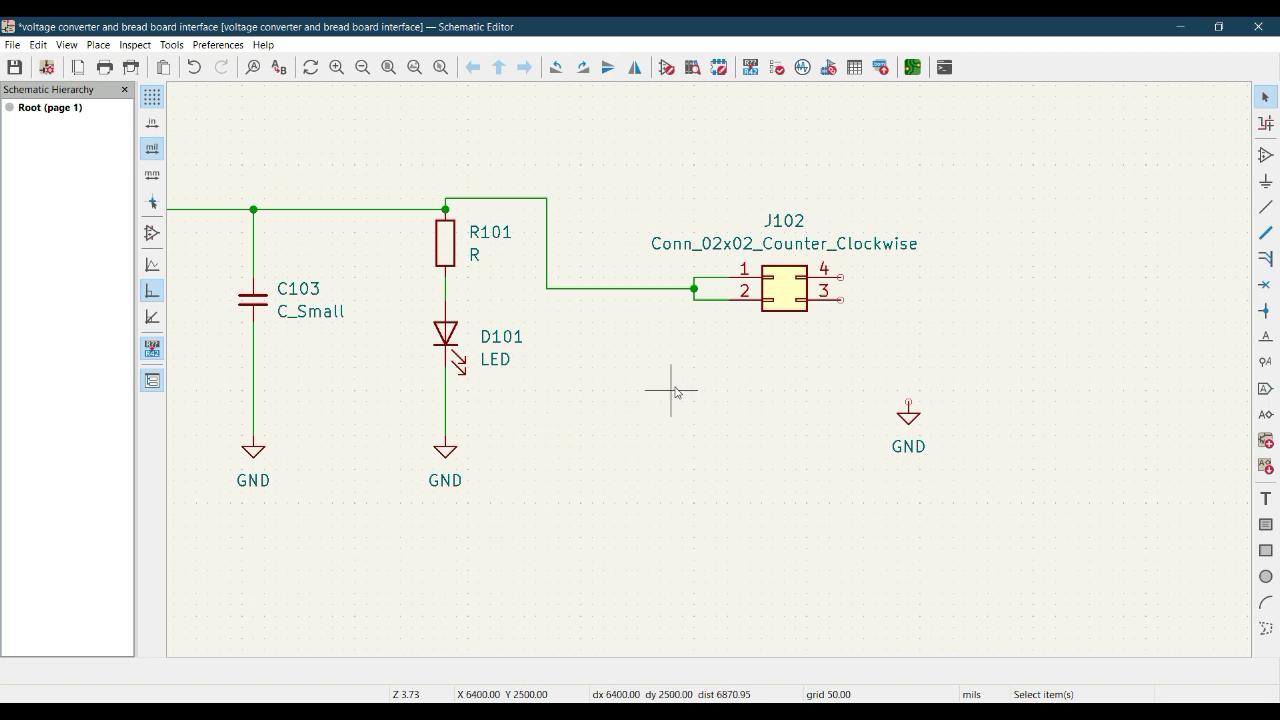
{"action": "key", "text": "w"}
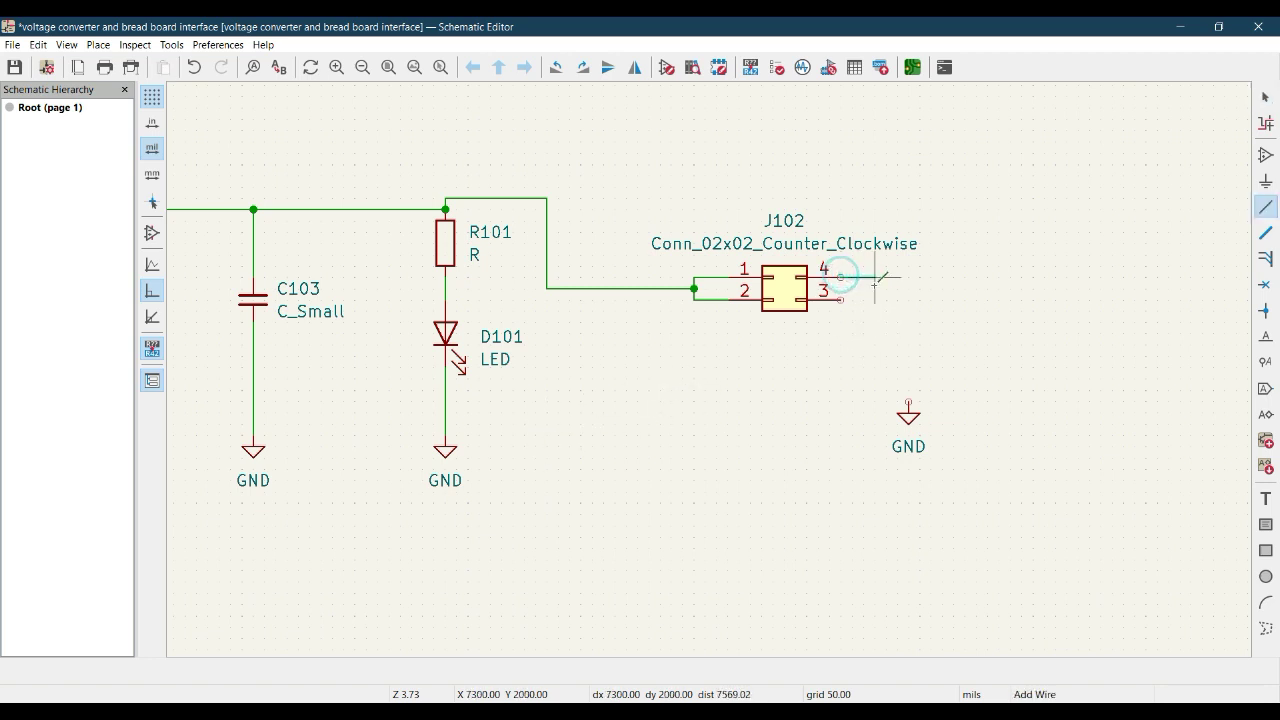
{"action": "left_click", "coordinate": [875, 300]}
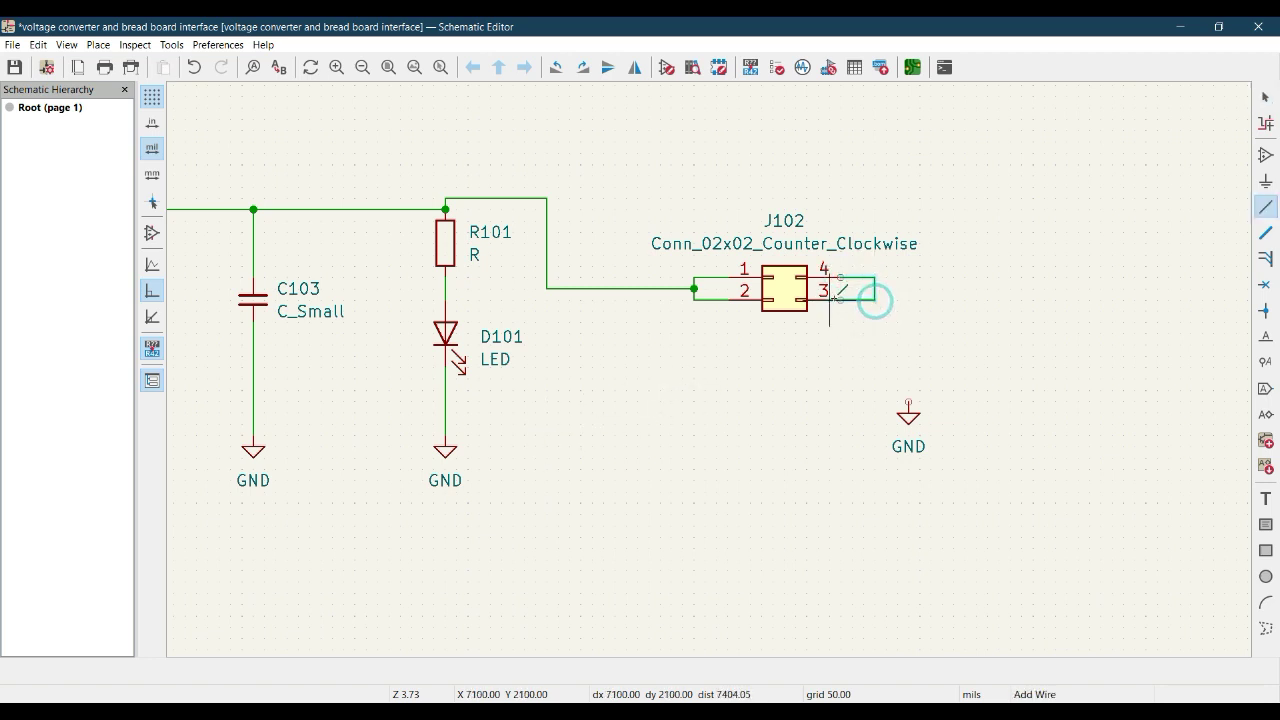
{"action": "left_click", "coordinate": [841, 299]}
{"action": "key", "text": "Escape"}
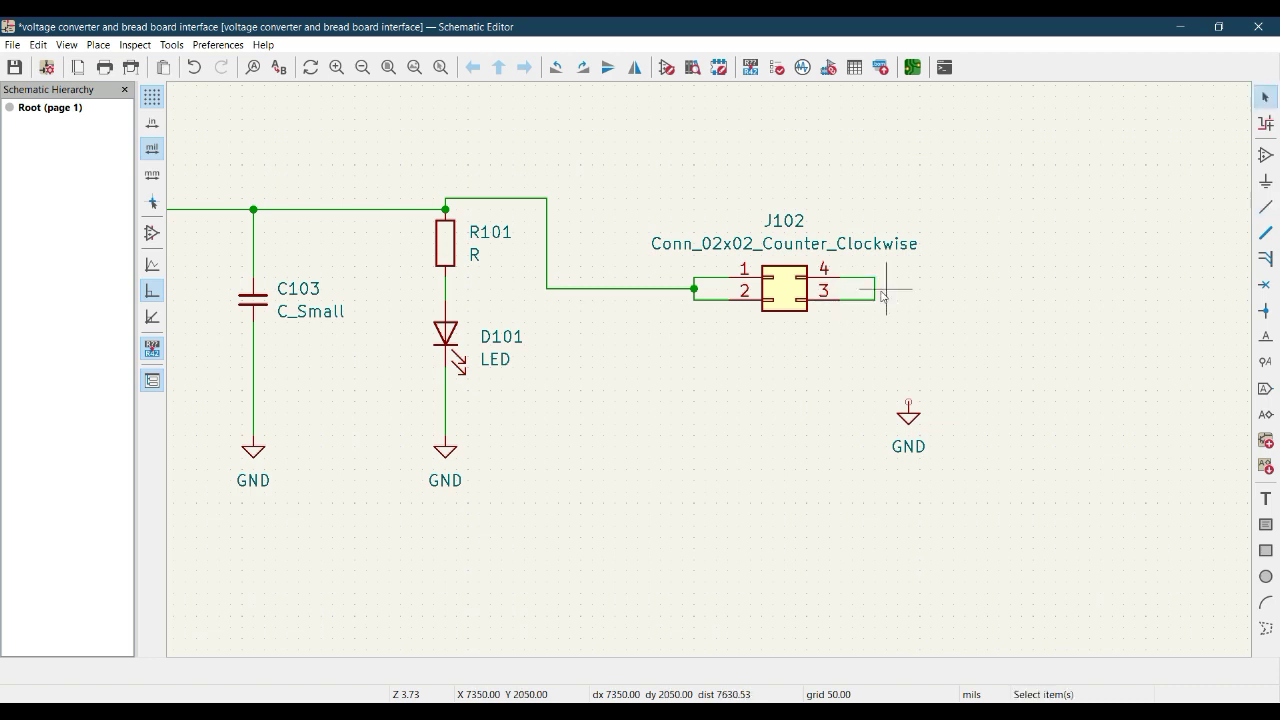
Wire the GND symbol near J102 to the middle of the bridge joining pins 3 and 4.
{"action": "left_click", "coordinate": [908, 401]}
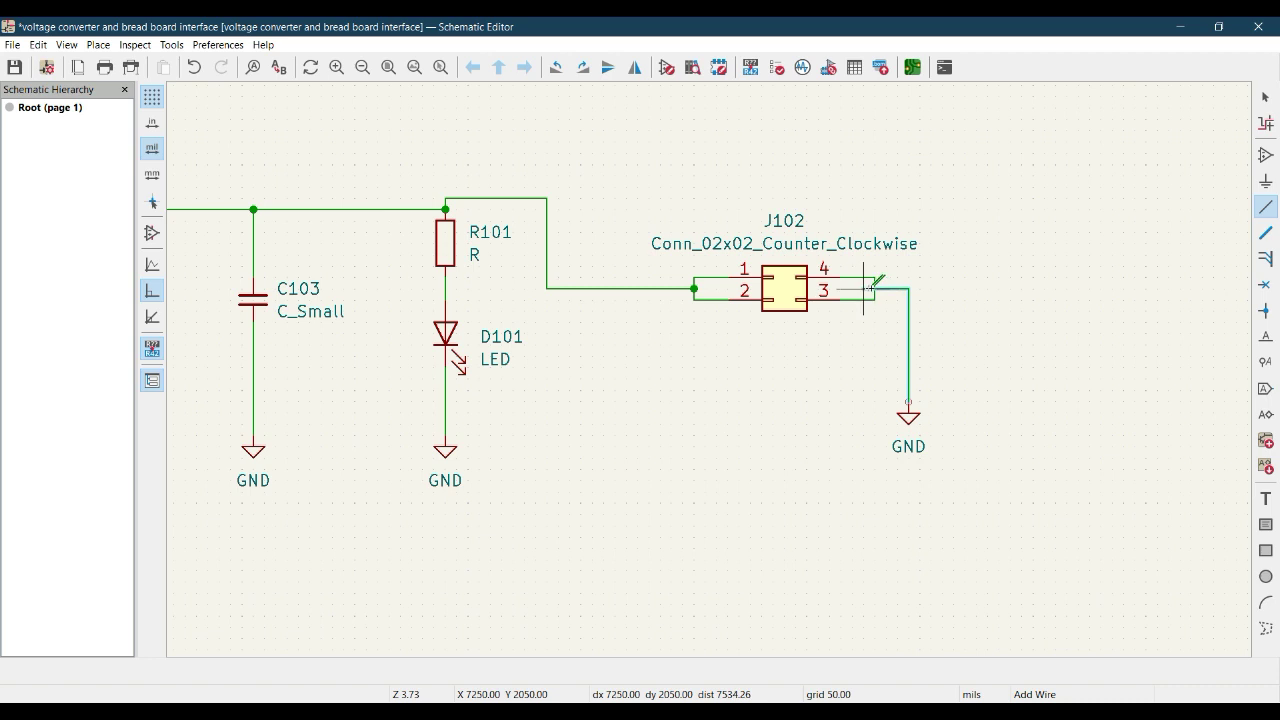
{"action": "left_click", "coordinate": [875, 289]}
{"action": "key", "text": "Escape"}
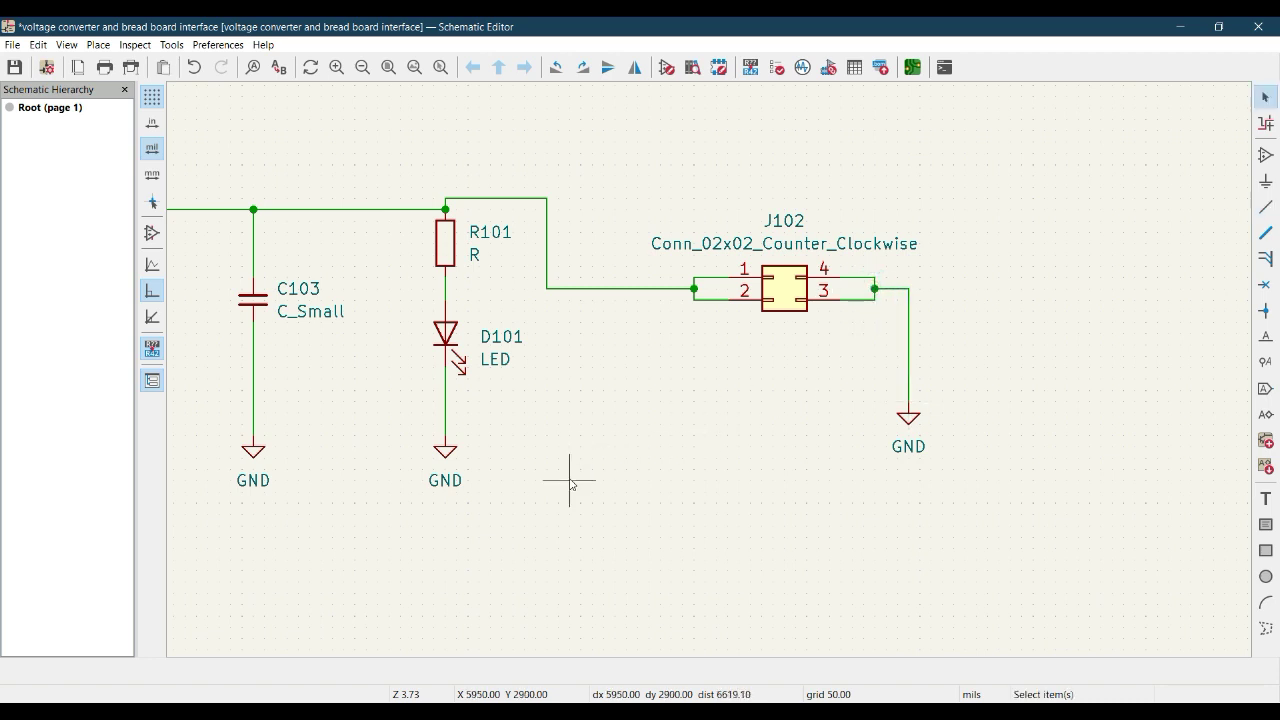
Delete the GND symbol below U101 and wire the regulator's ground line across to the ground wire of capacitor C101.
{"action": "scroll", "coordinate": [580, 483], "scroll_direction": "down", "scroll_amount": 5}
{"action": "scroll", "coordinate": [590, 510], "scroll_direction": "up", "scroll_amount": 3}
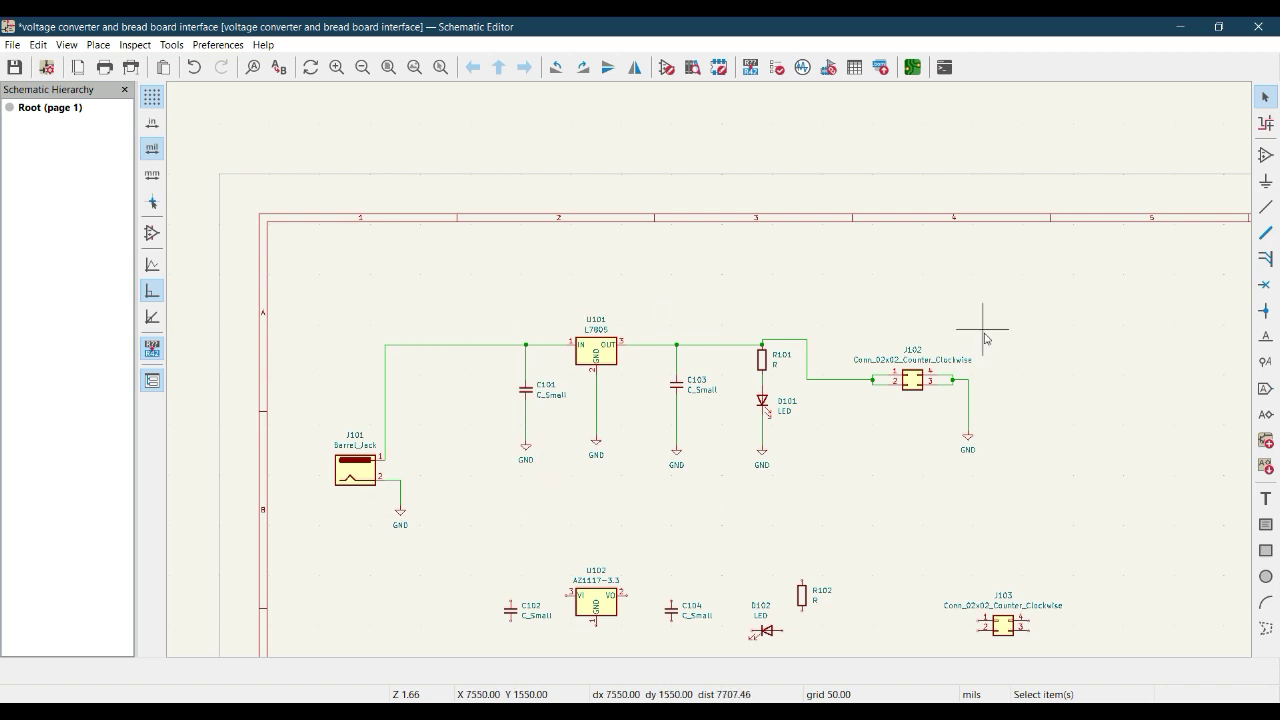
{"action": "middle_click_drag", "start_coordinate": [526, 509], "coordinate": [530, 388]}
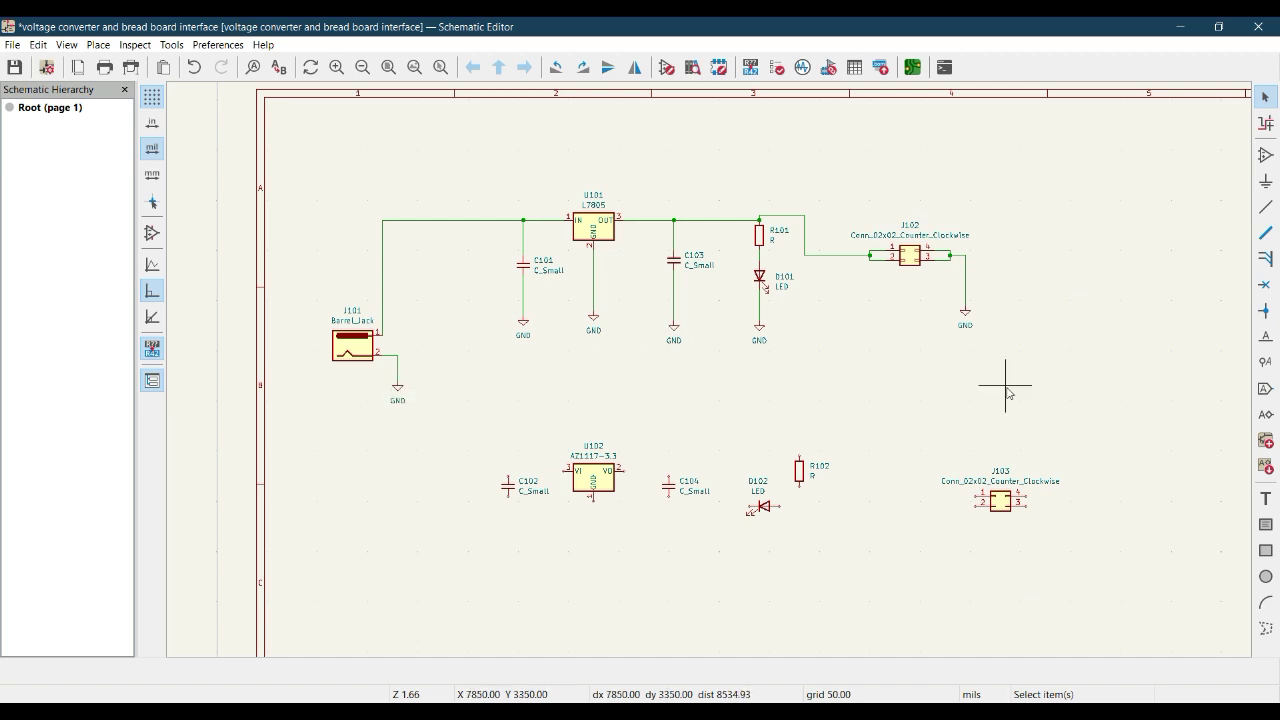
{"action": "scroll", "coordinate": [779, 382], "scroll_direction": "up", "scroll_amount": 5}
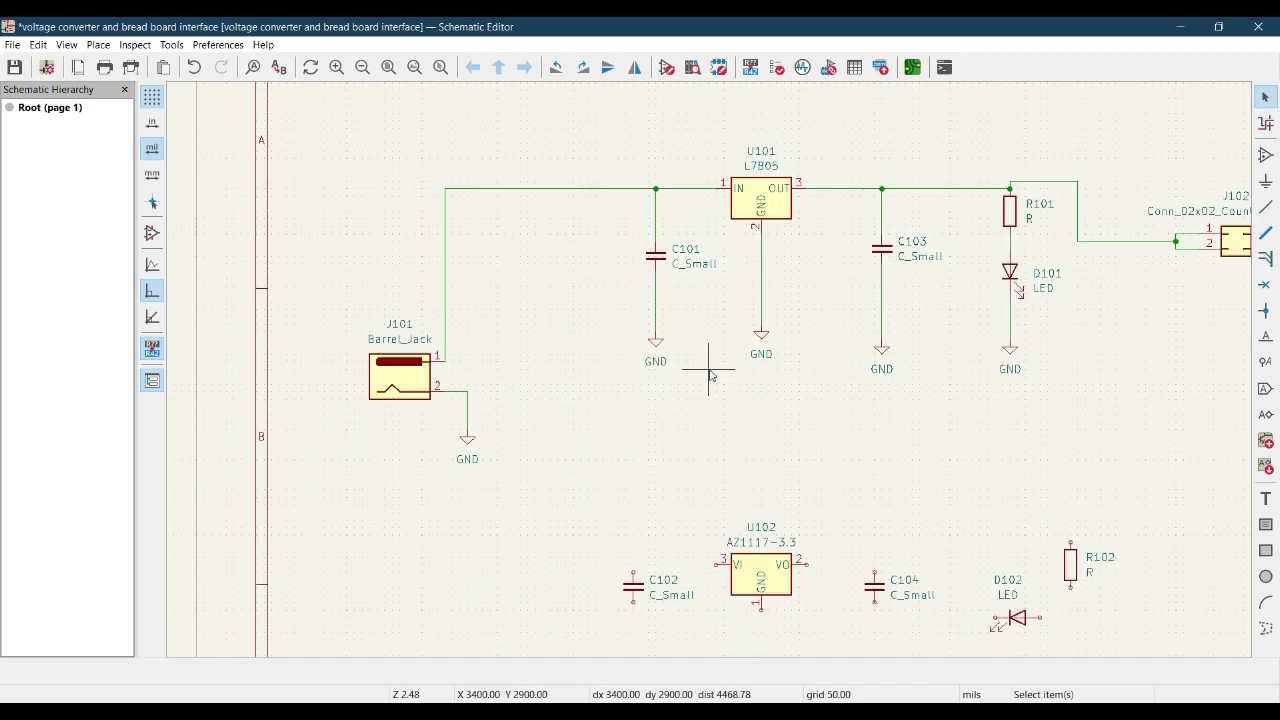
{"action": "middle_click_drag", "start_coordinate": [805, 383], "coordinate": [728, 470]}
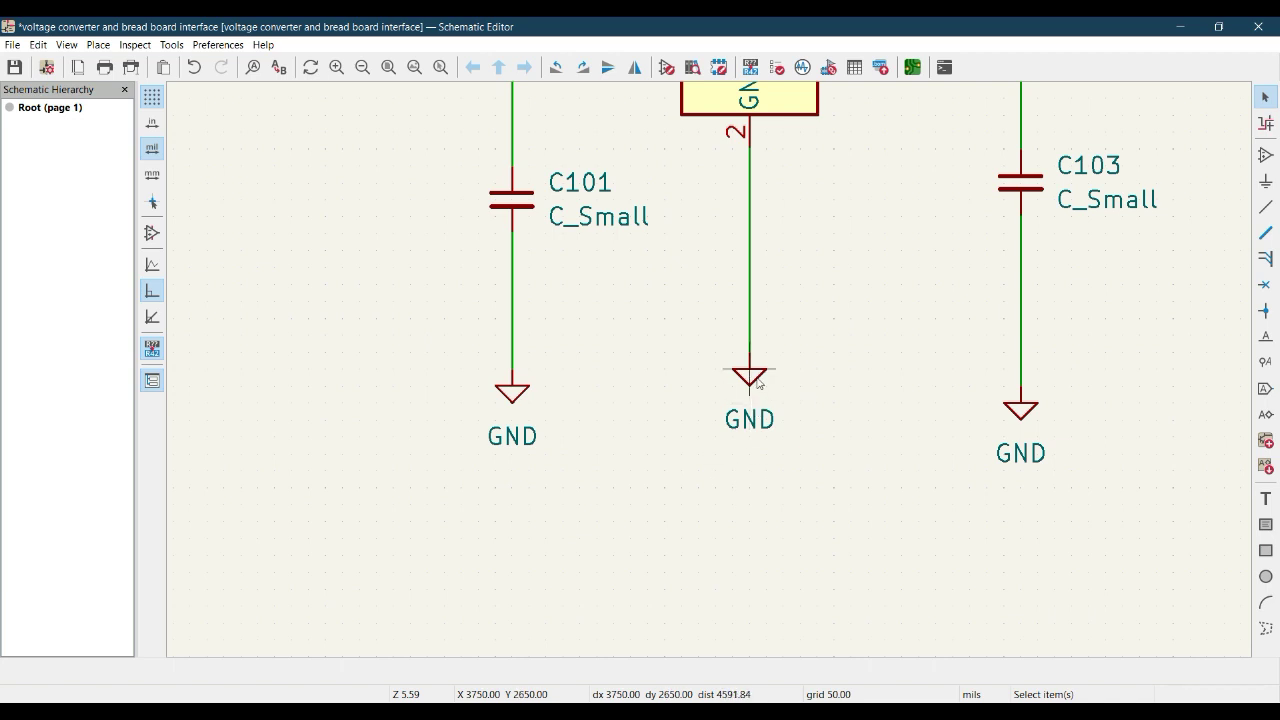
{"action": "left_click", "coordinate": [757, 382]}
{"action": "key", "text": "Delete"}
{"action": "left_click", "coordinate": [749, 352]}
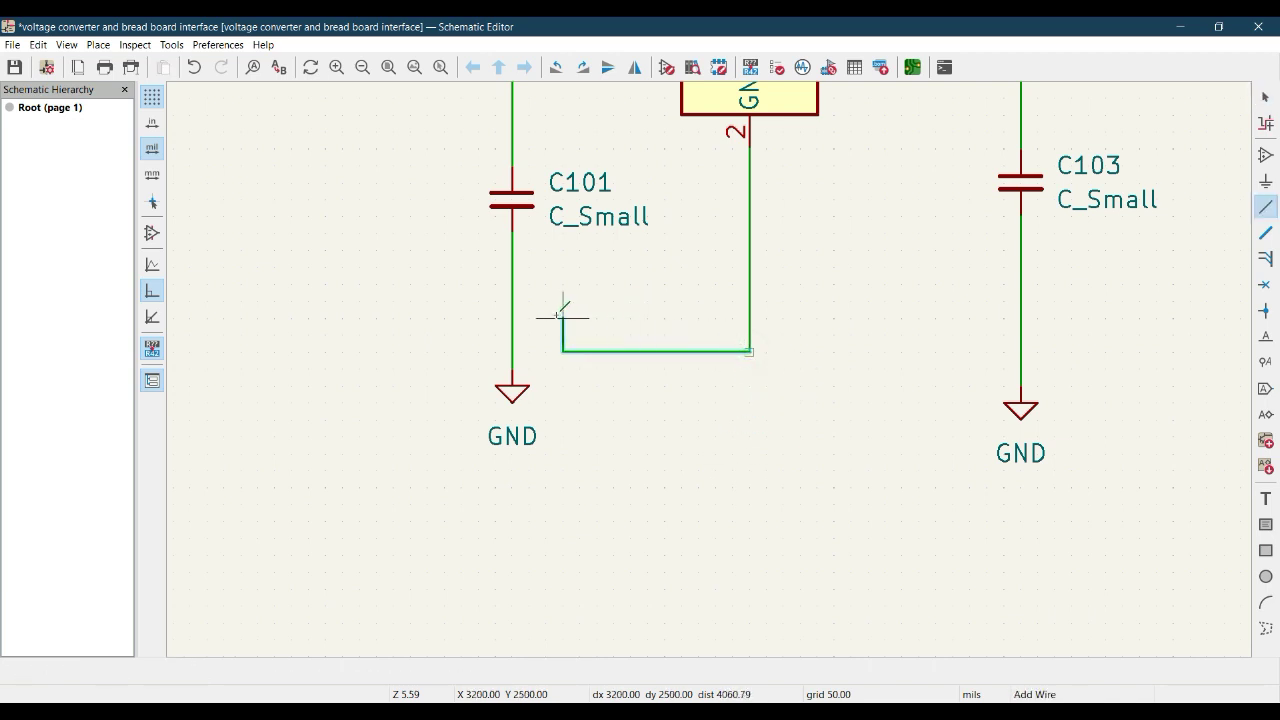
{"action": "left_click", "coordinate": [512, 351]}
{"action": "key", "text": "Escape"}
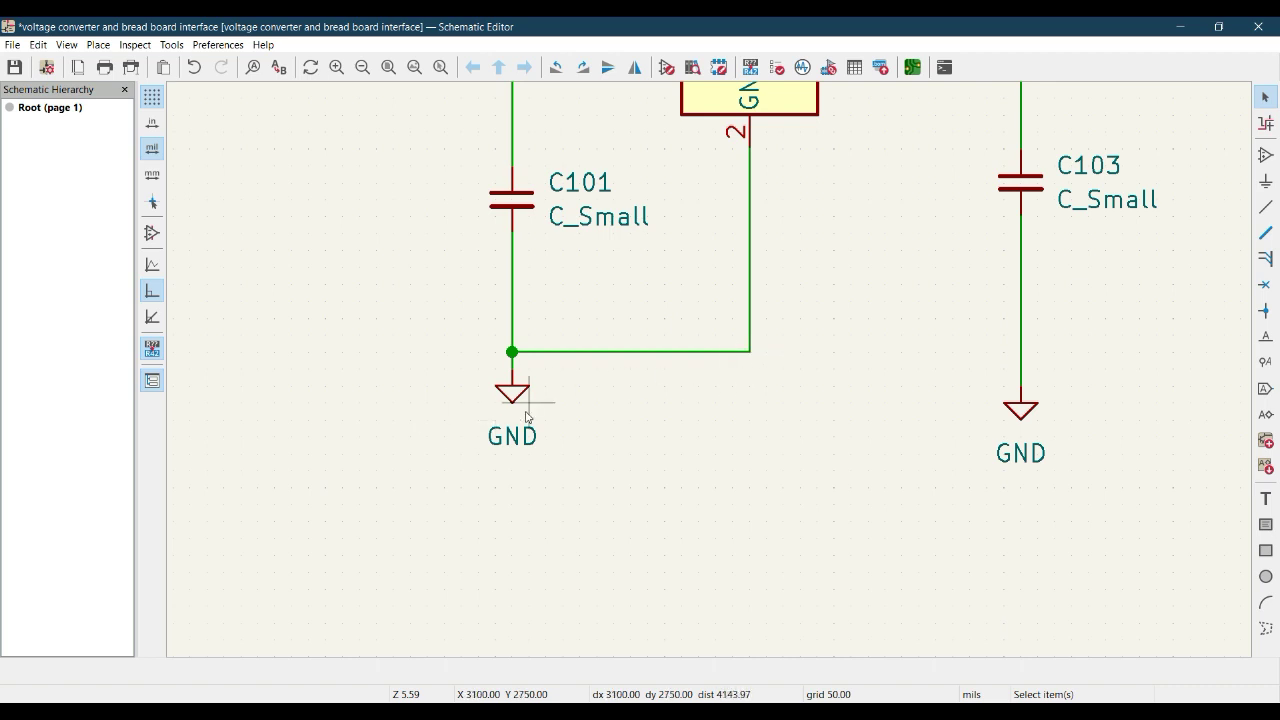
Delete the horizontal wire joining U101's ground line to the ground wire of capacitor C101.
{"action": "scroll", "coordinate": [711, 451], "scroll_direction": "down", "scroll_amount": 1}
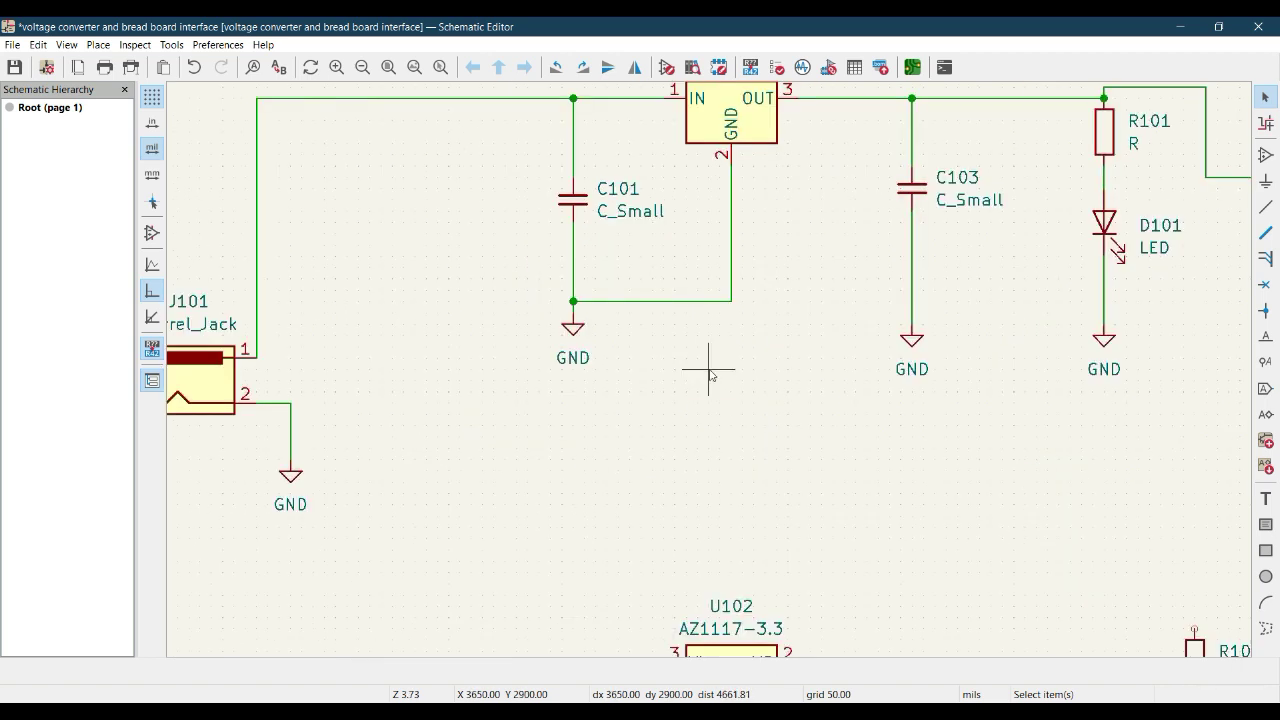
{"action": "left_click", "coordinate": [667, 305]}
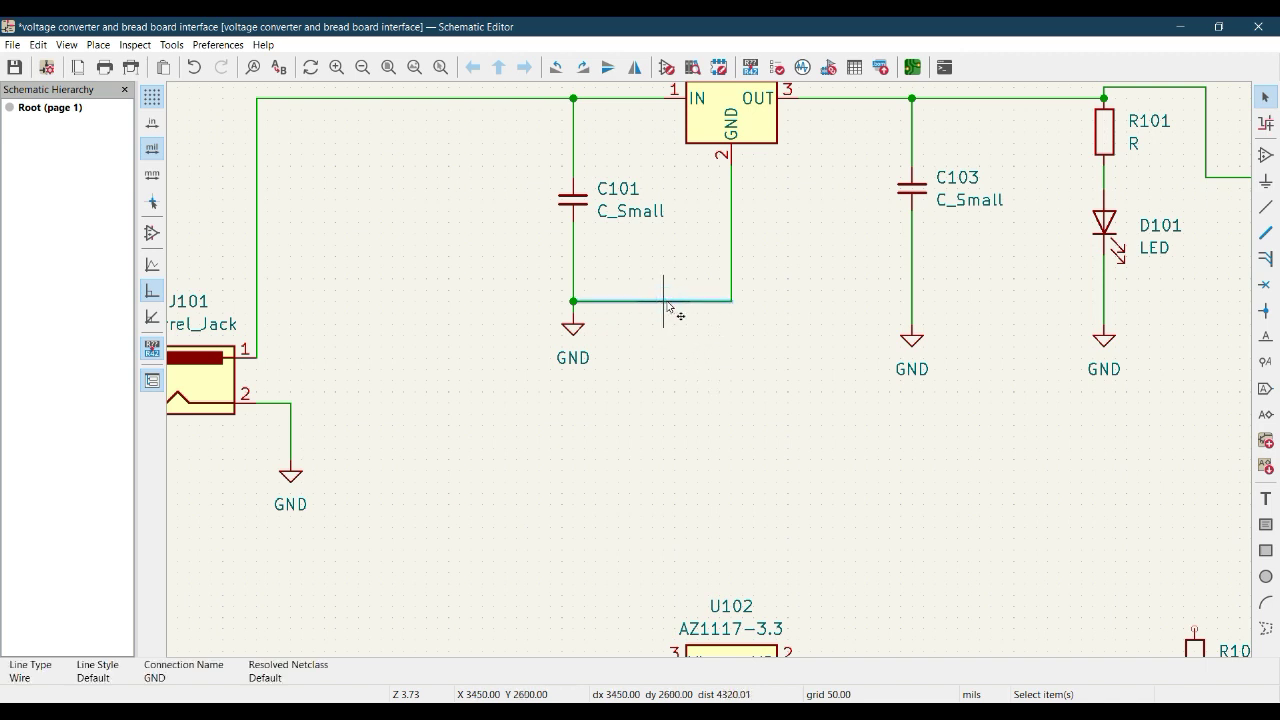
{"action": "key", "text": "Delete"}
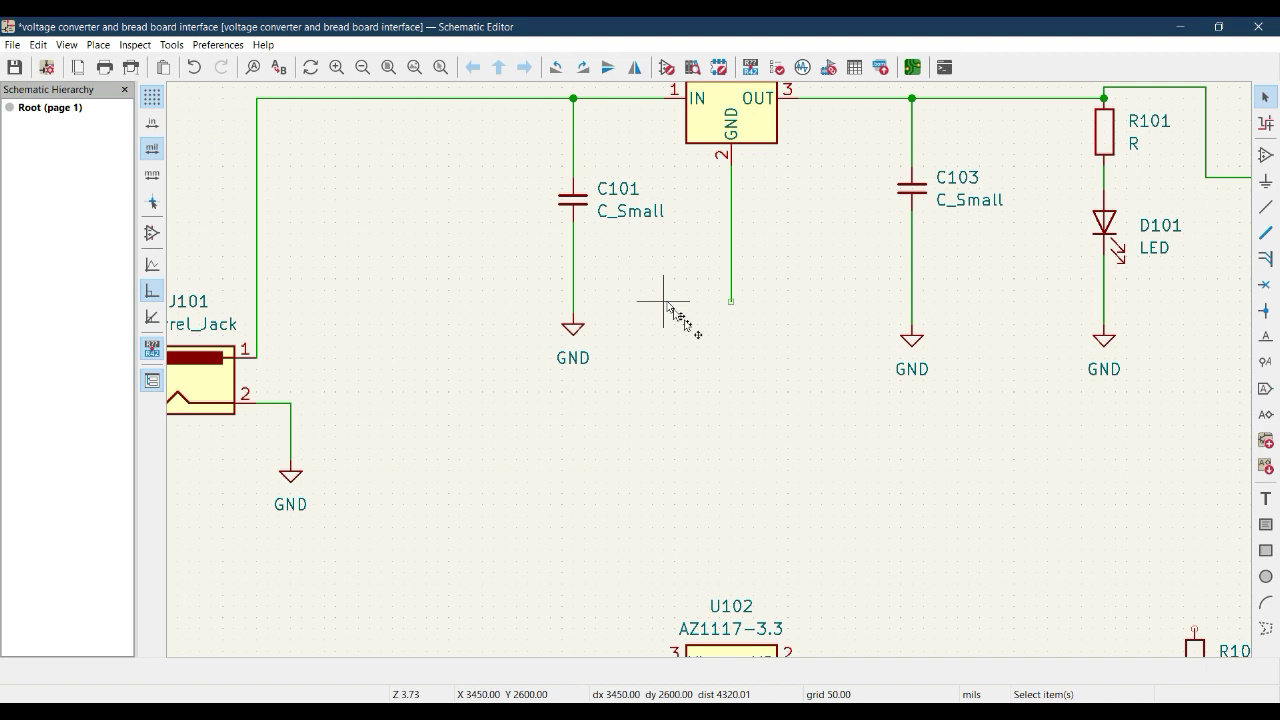
Place a GND power symbol directly below U101 and wire the regulator's ground line down to it.
{"action": "left_click", "coordinate": [1266, 181]}
{"action": "left_click", "coordinate": [972, 285]}
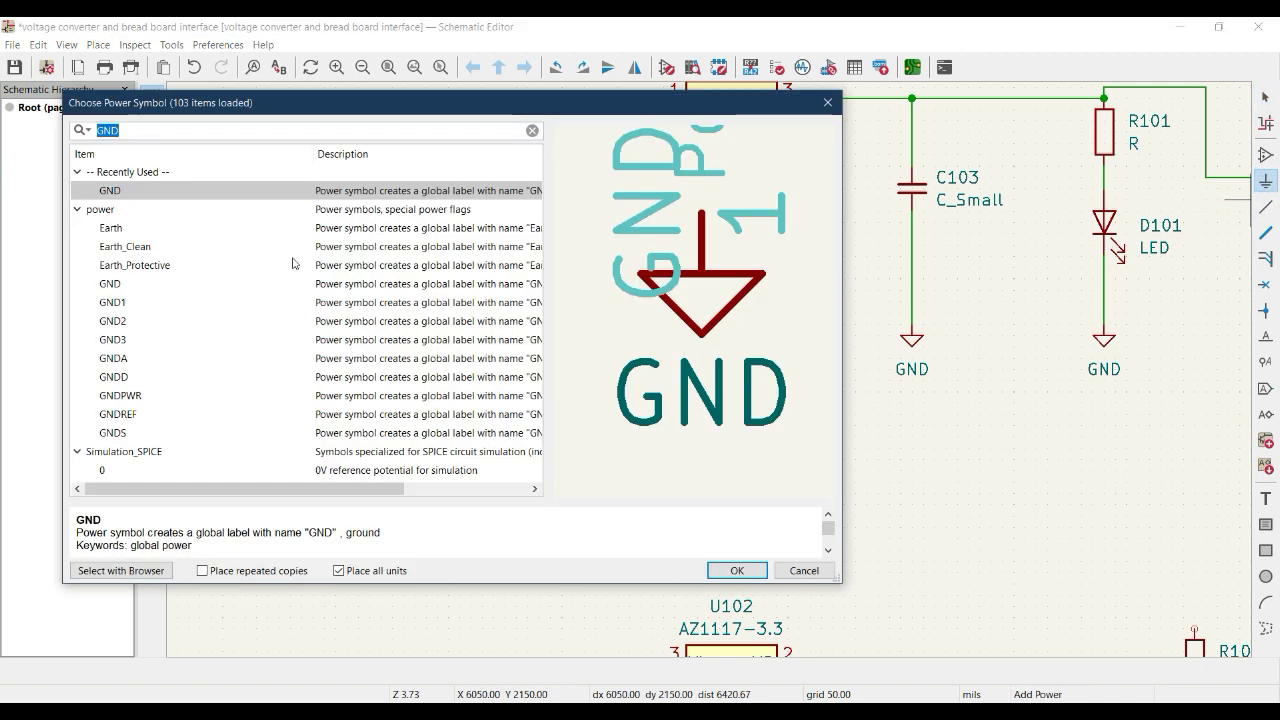
{"action": "double_click", "coordinate": [180, 190]}
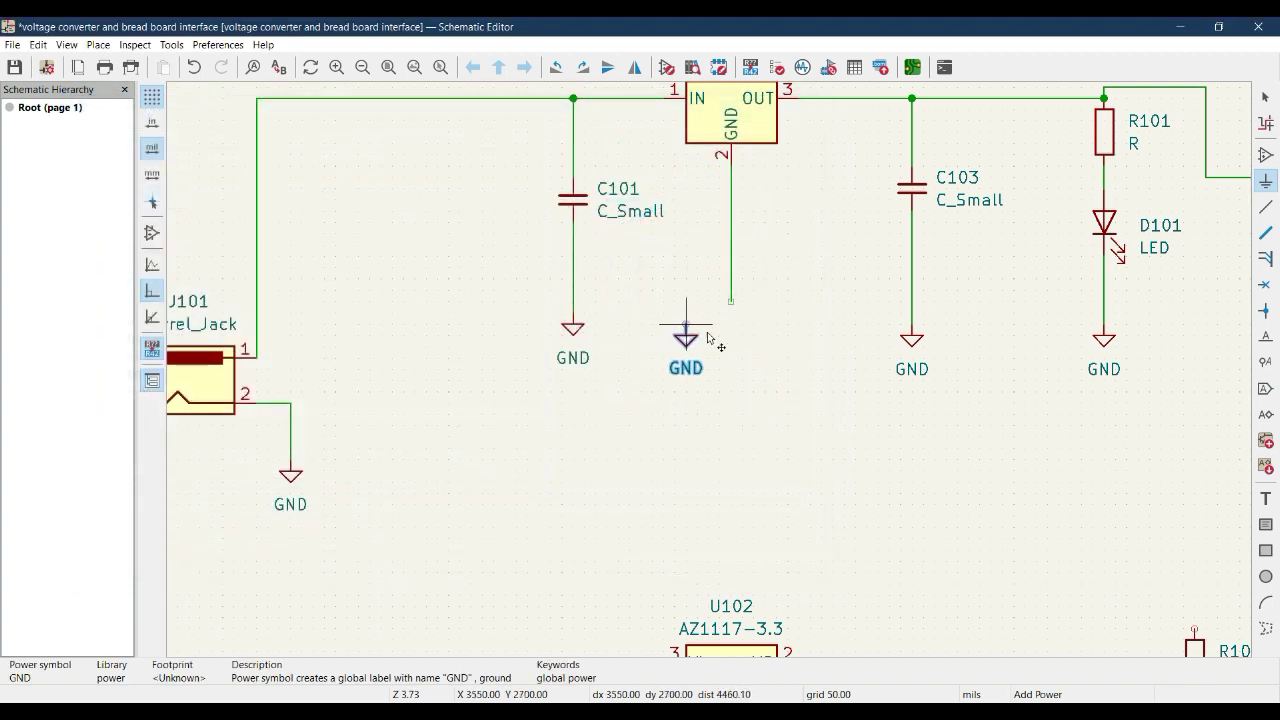
{"action": "left_click", "coordinate": [731, 325]}
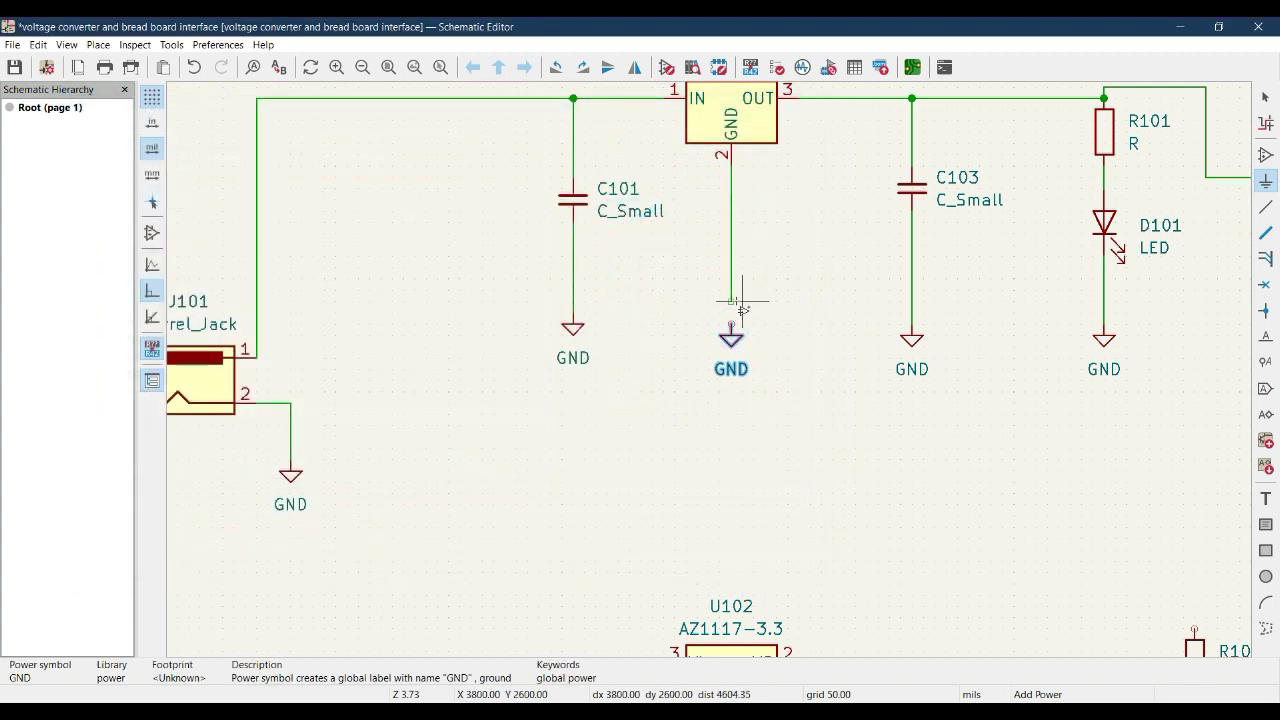
{"action": "key", "text": "Escape"}
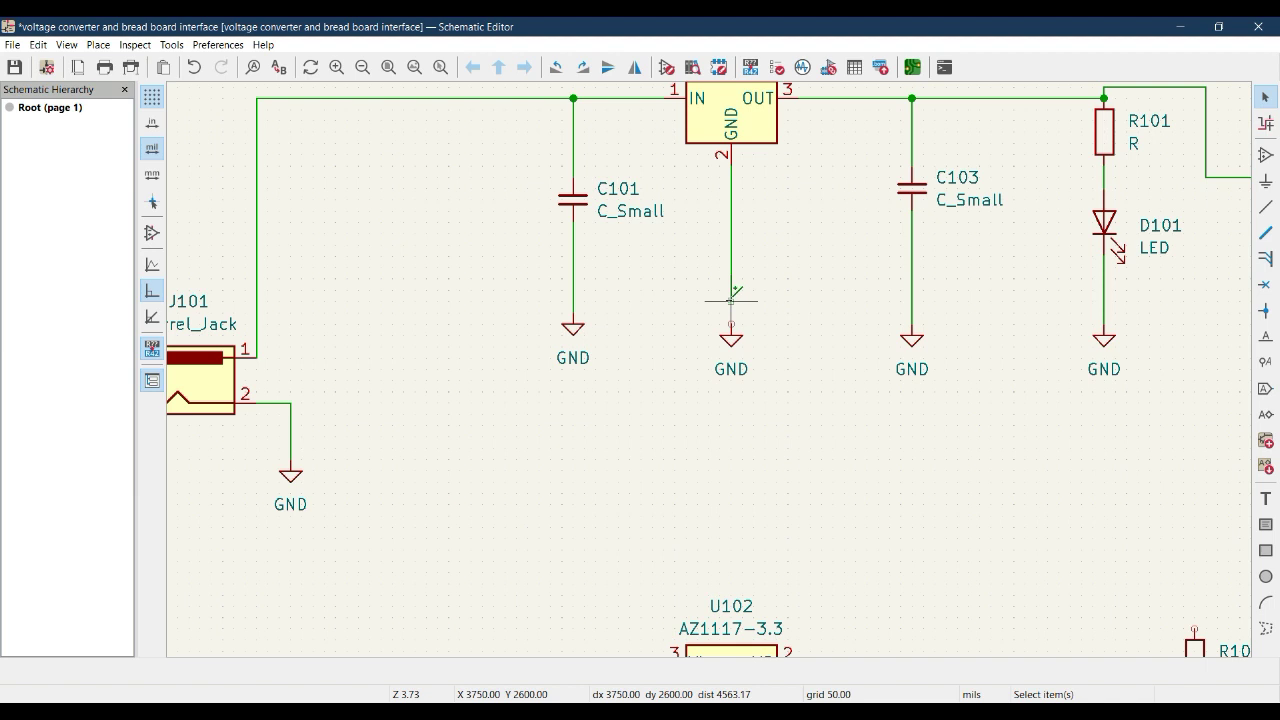
{"action": "key", "text": "Escape"}
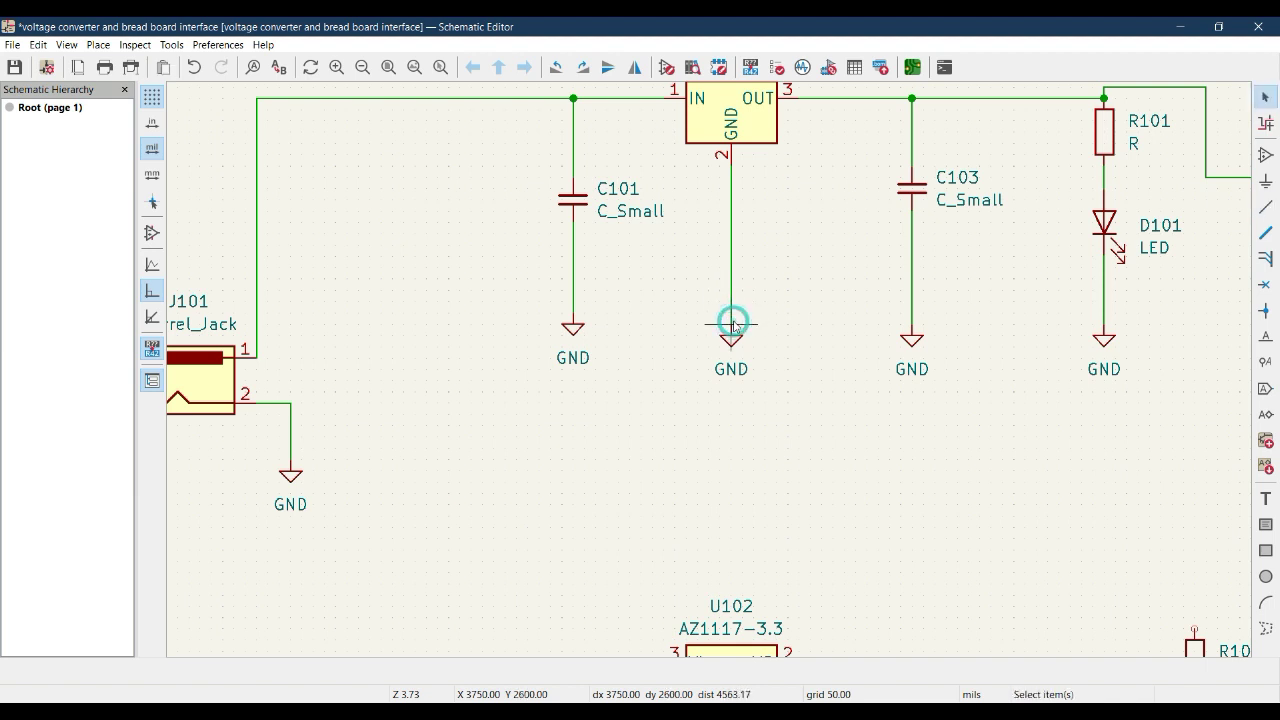
{"action": "scroll", "coordinate": [814, 309], "scroll_direction": "down", "scroll_amount": 3}
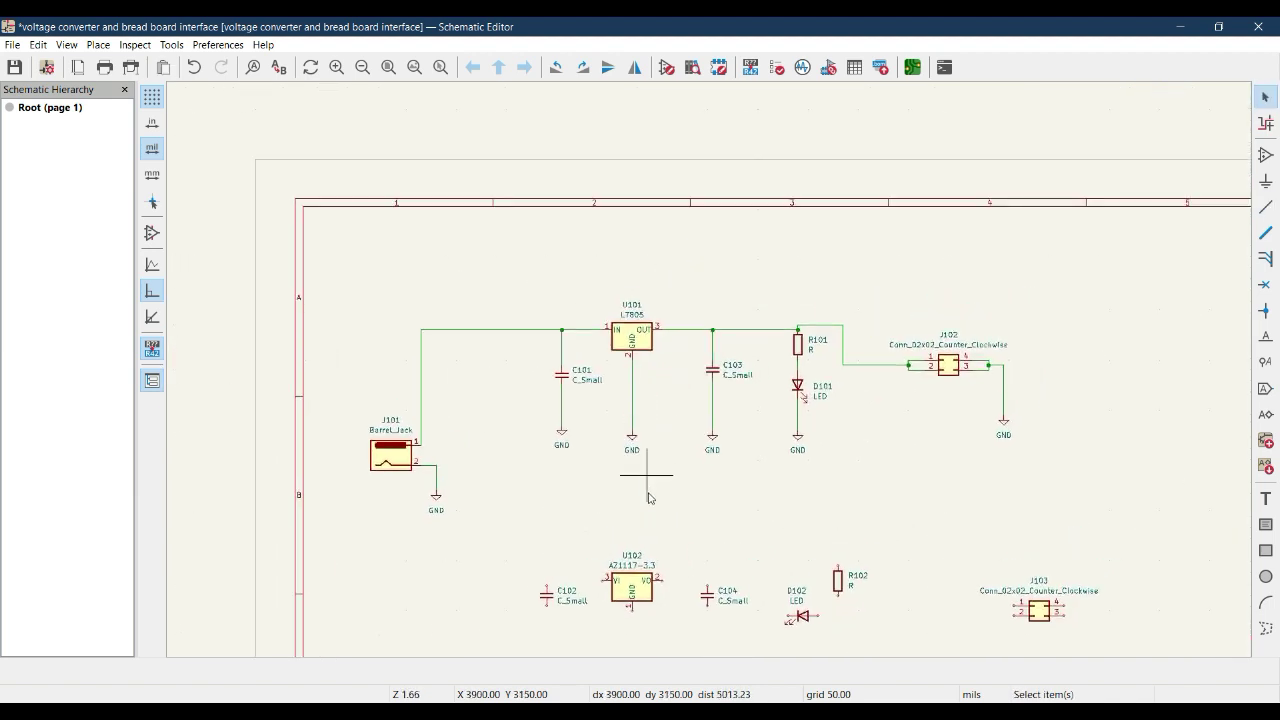
{"action": "middle_click_drag", "start_coordinate": [709, 480], "coordinate": [677, 378]}
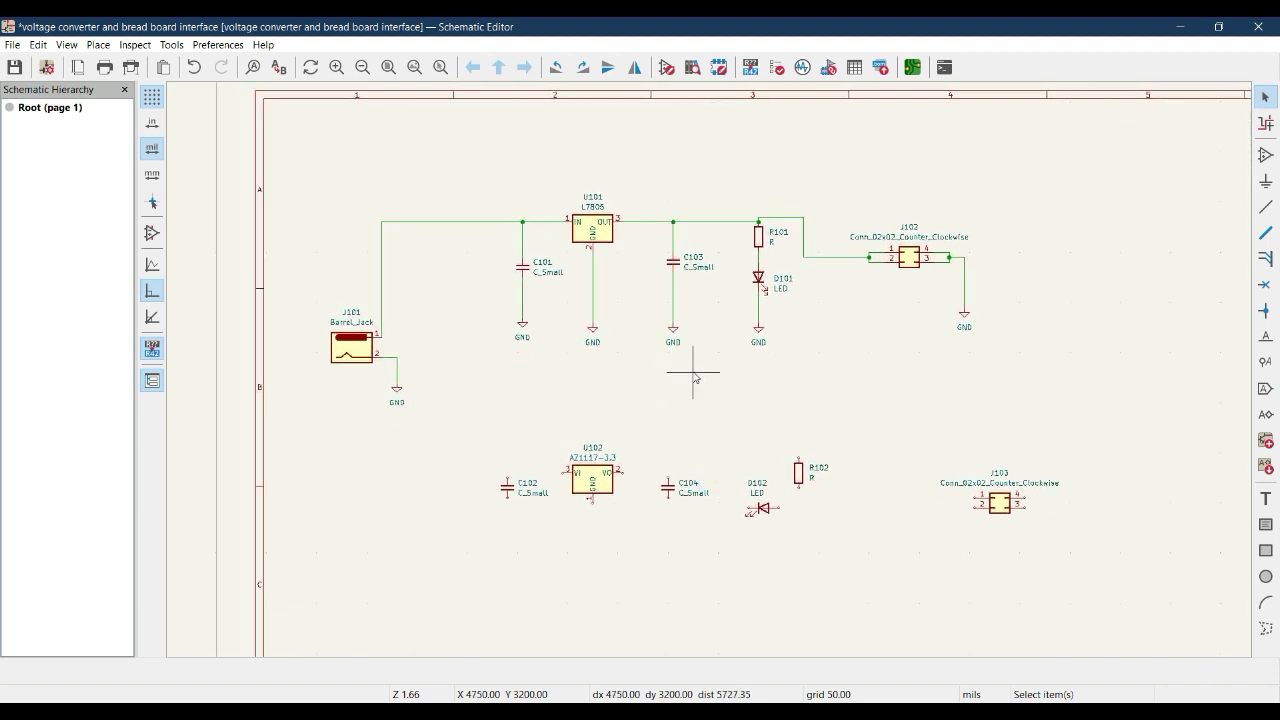
{"action": "middle_click_drag", "start_coordinate": [718, 417], "coordinate": [755, 333]}
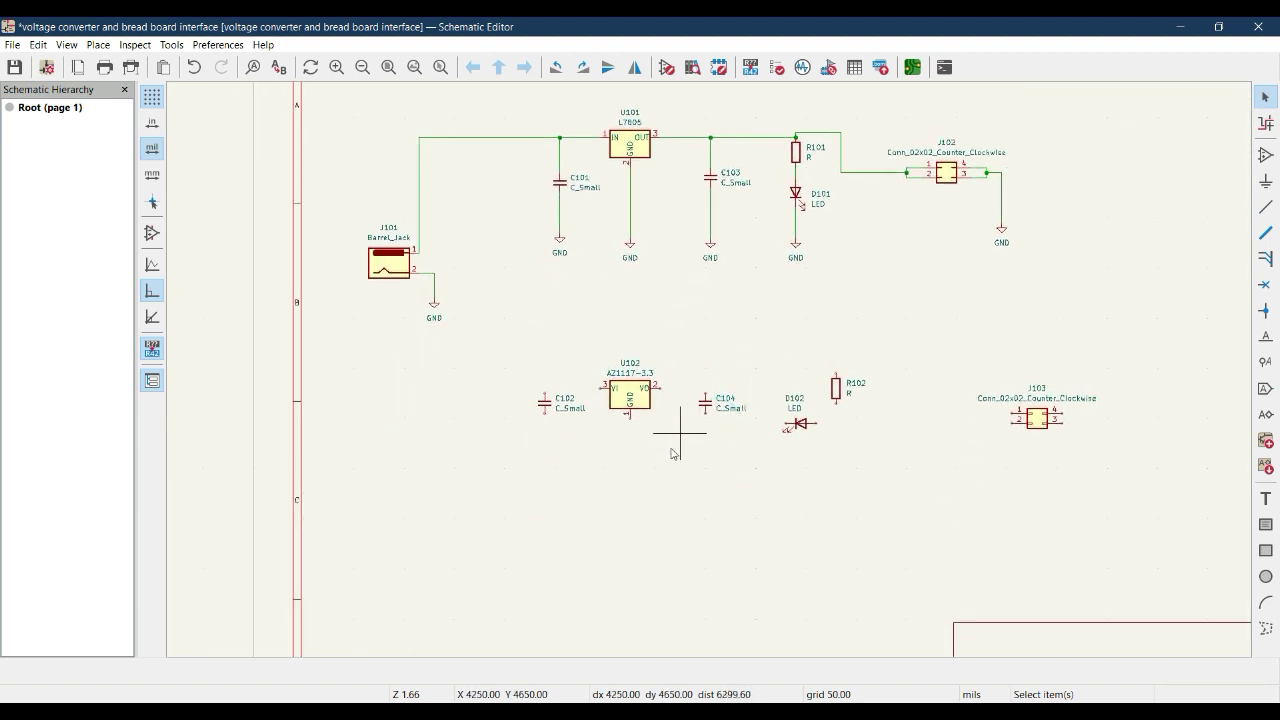